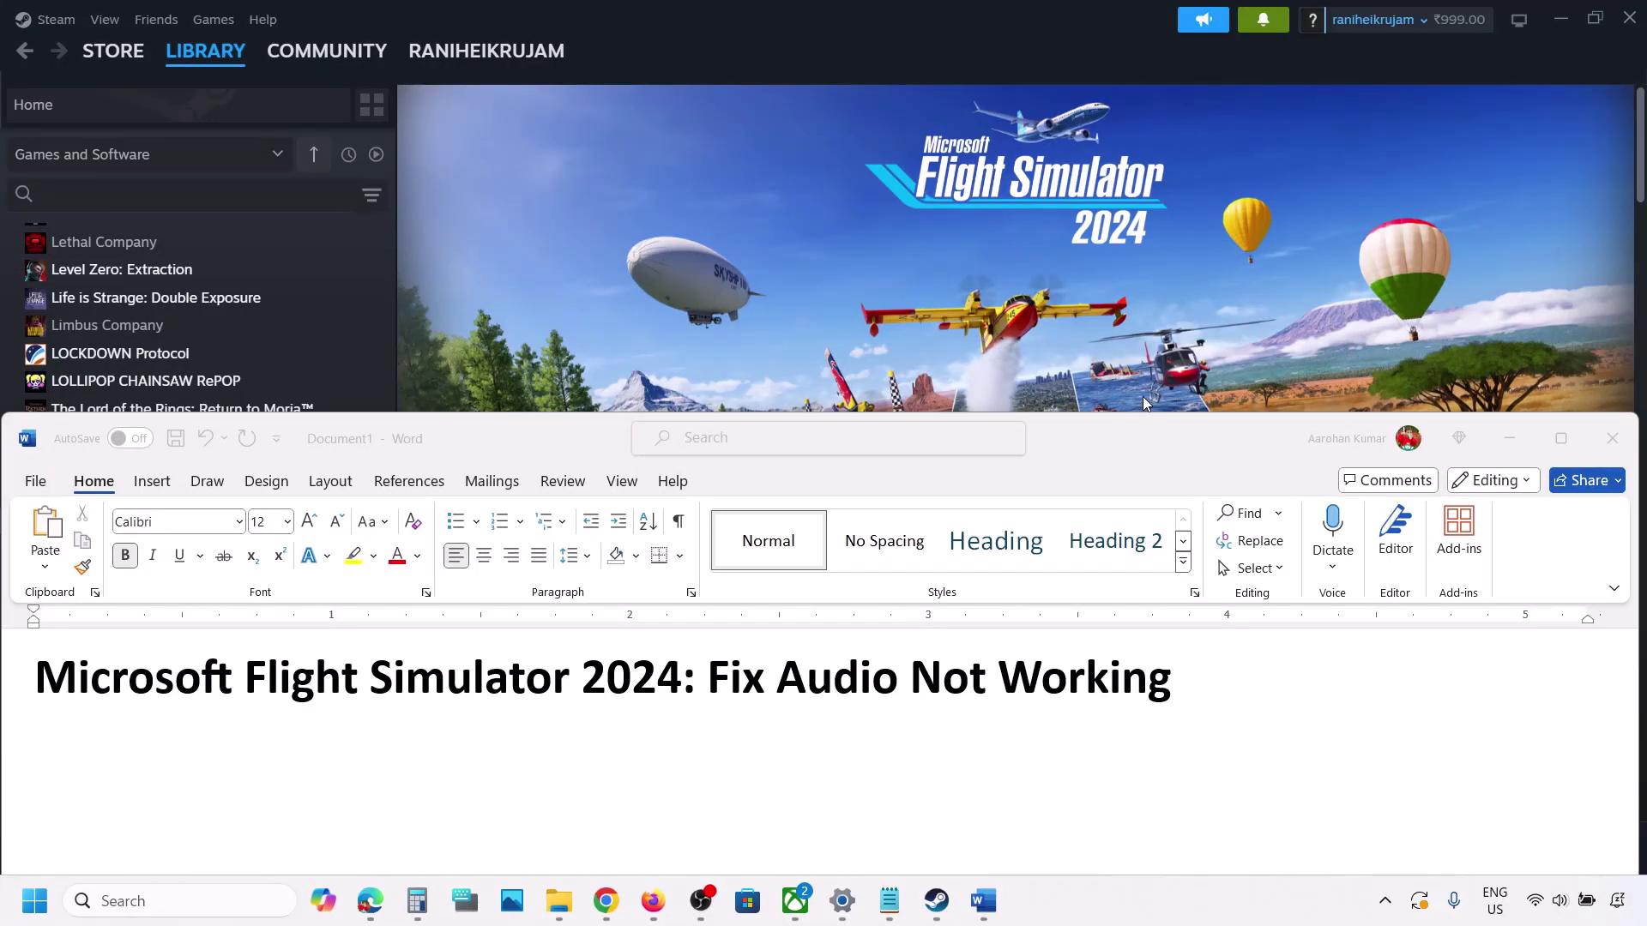
Show the Step 1 instructions in Word on selecting the right audio device, then bring up the Game Bar
{"action": "left_click", "coordinate": [795, 901]}
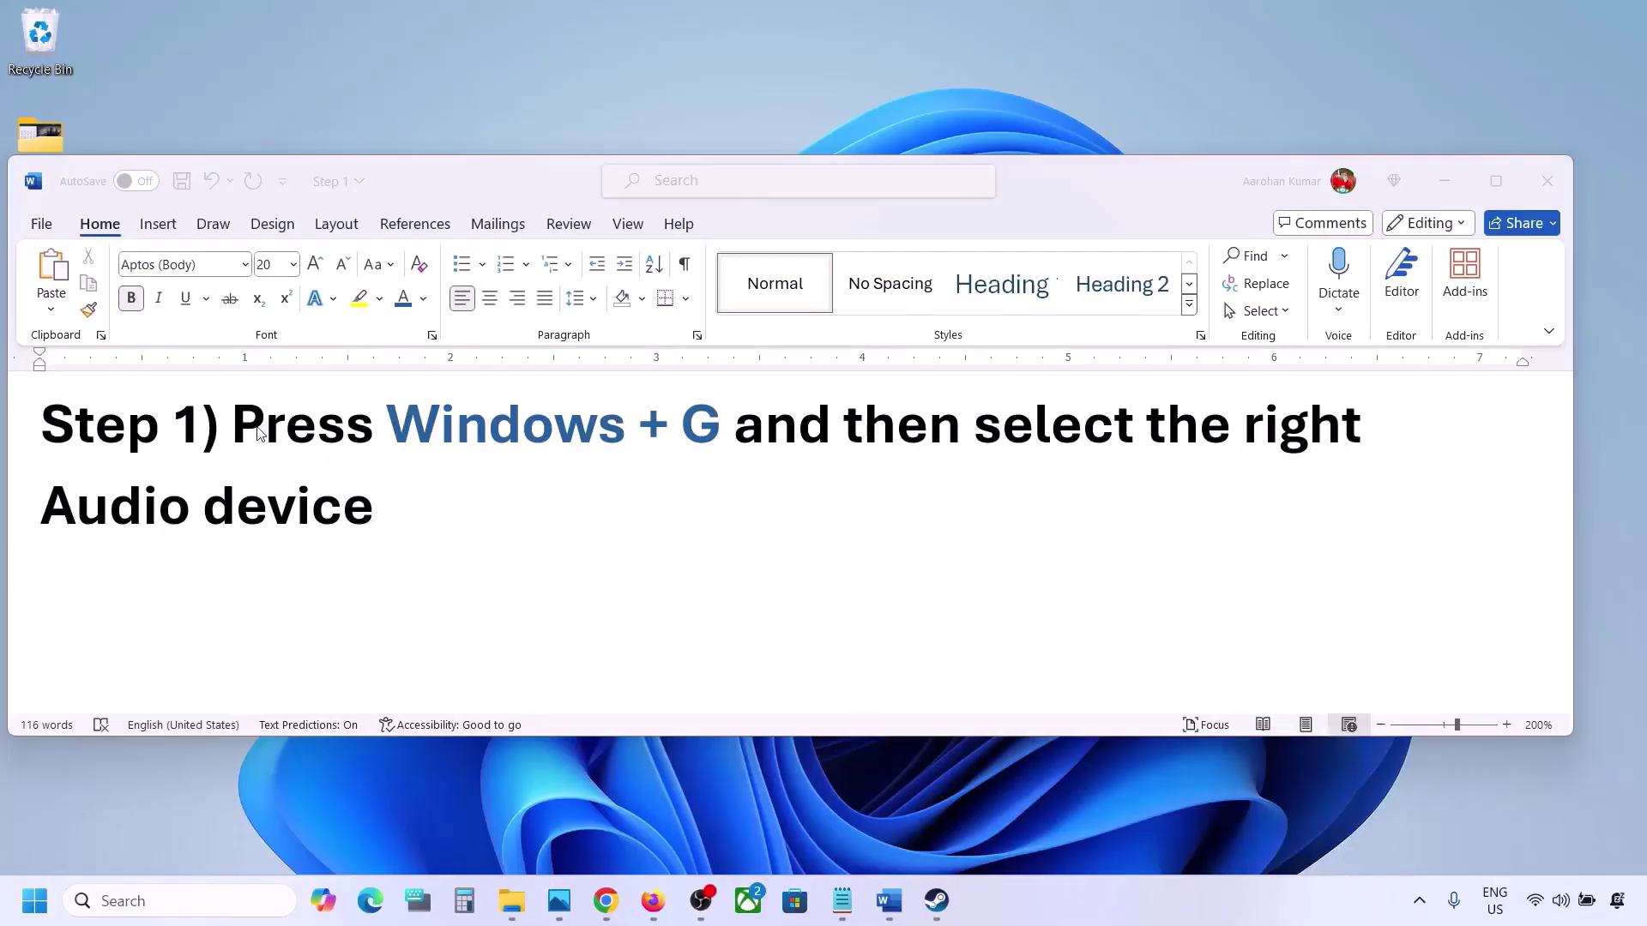
{"action": "left_click_drag", "start_coordinate": [235, 429], "coordinate": [383, 489]}
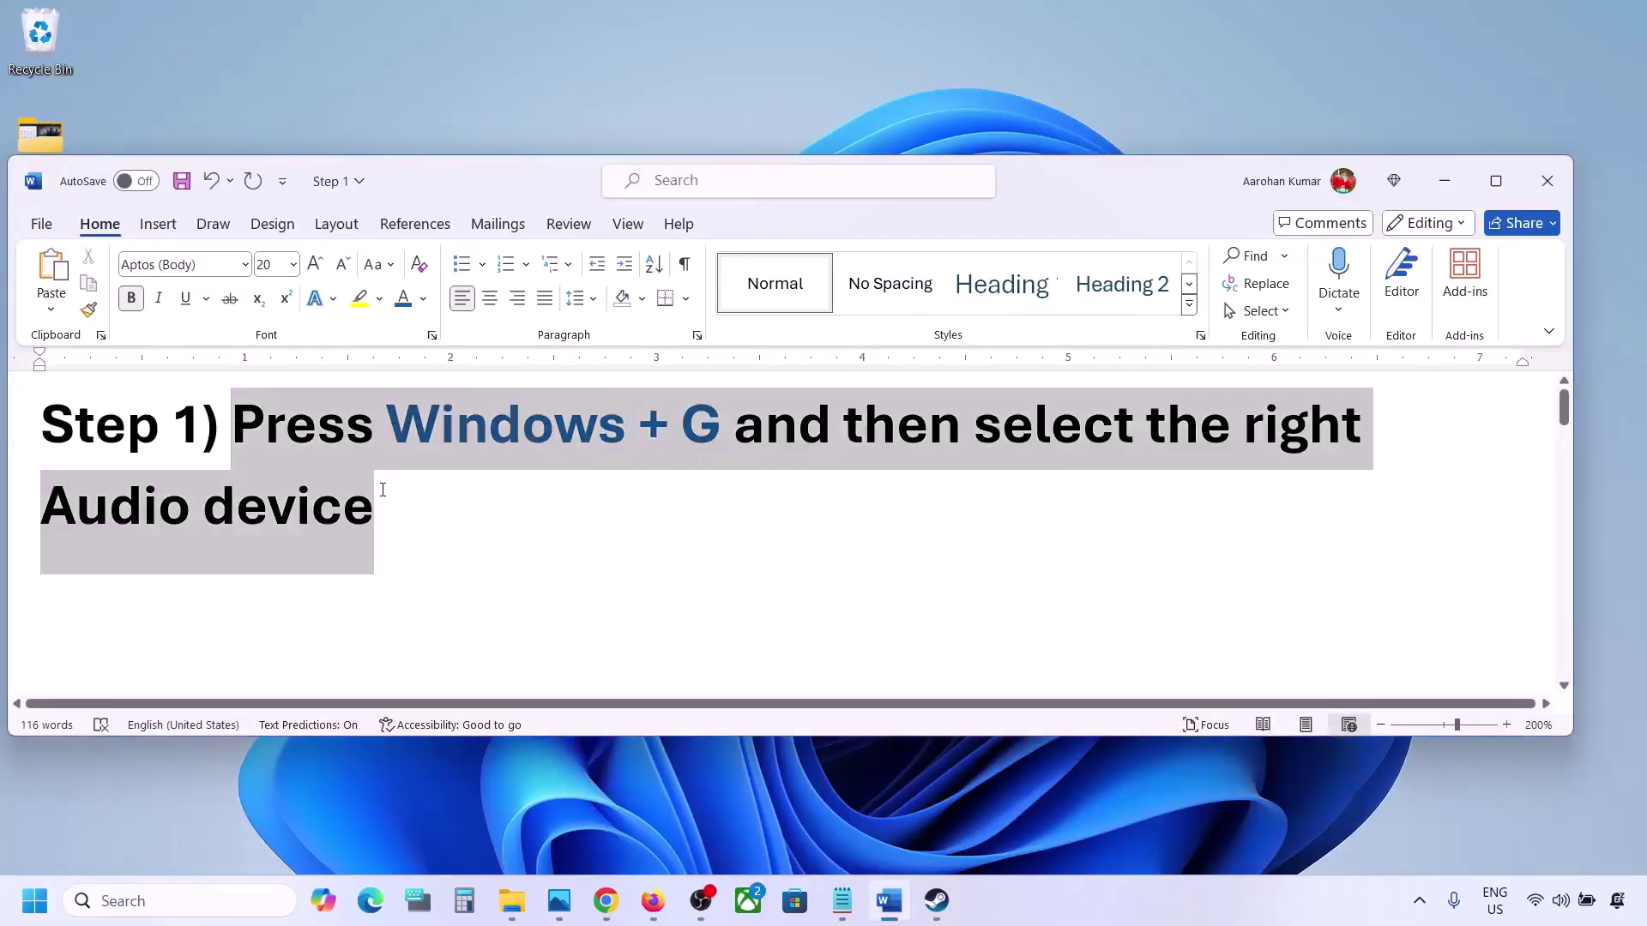
{"action": "left_click", "coordinate": [466, 531]}
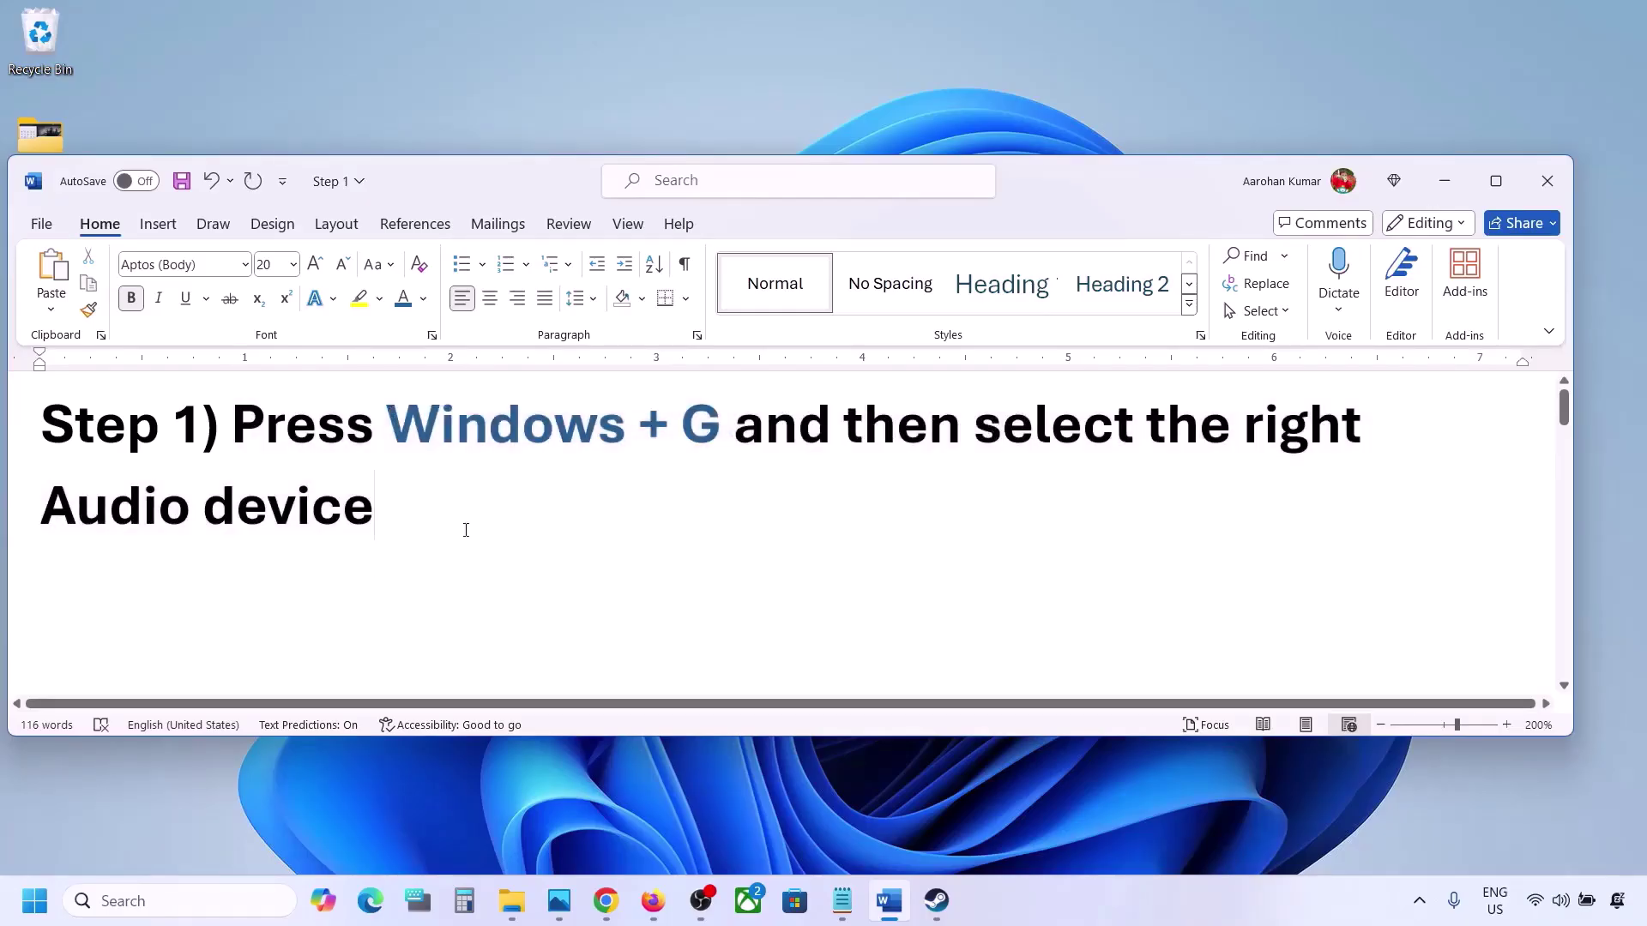
{"action": "key", "text": "super+g"}
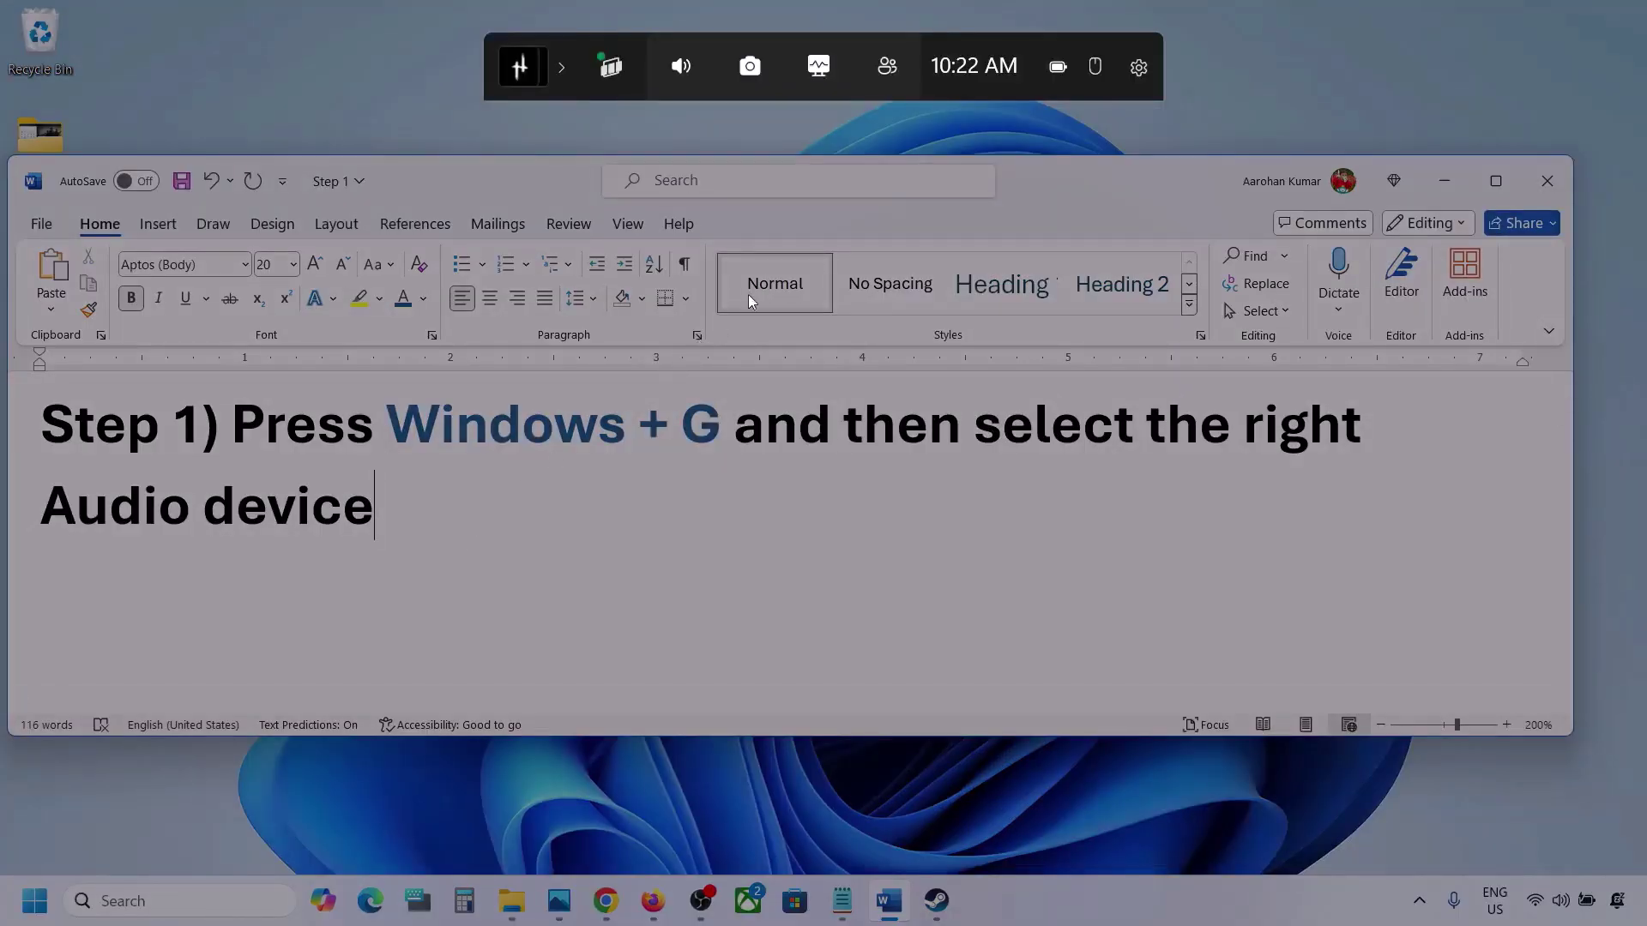
Make Speakers (Realtek(R) Audio) the default output in the Game Bar Audio widget
{"action": "left_click", "coordinate": [682, 69]}
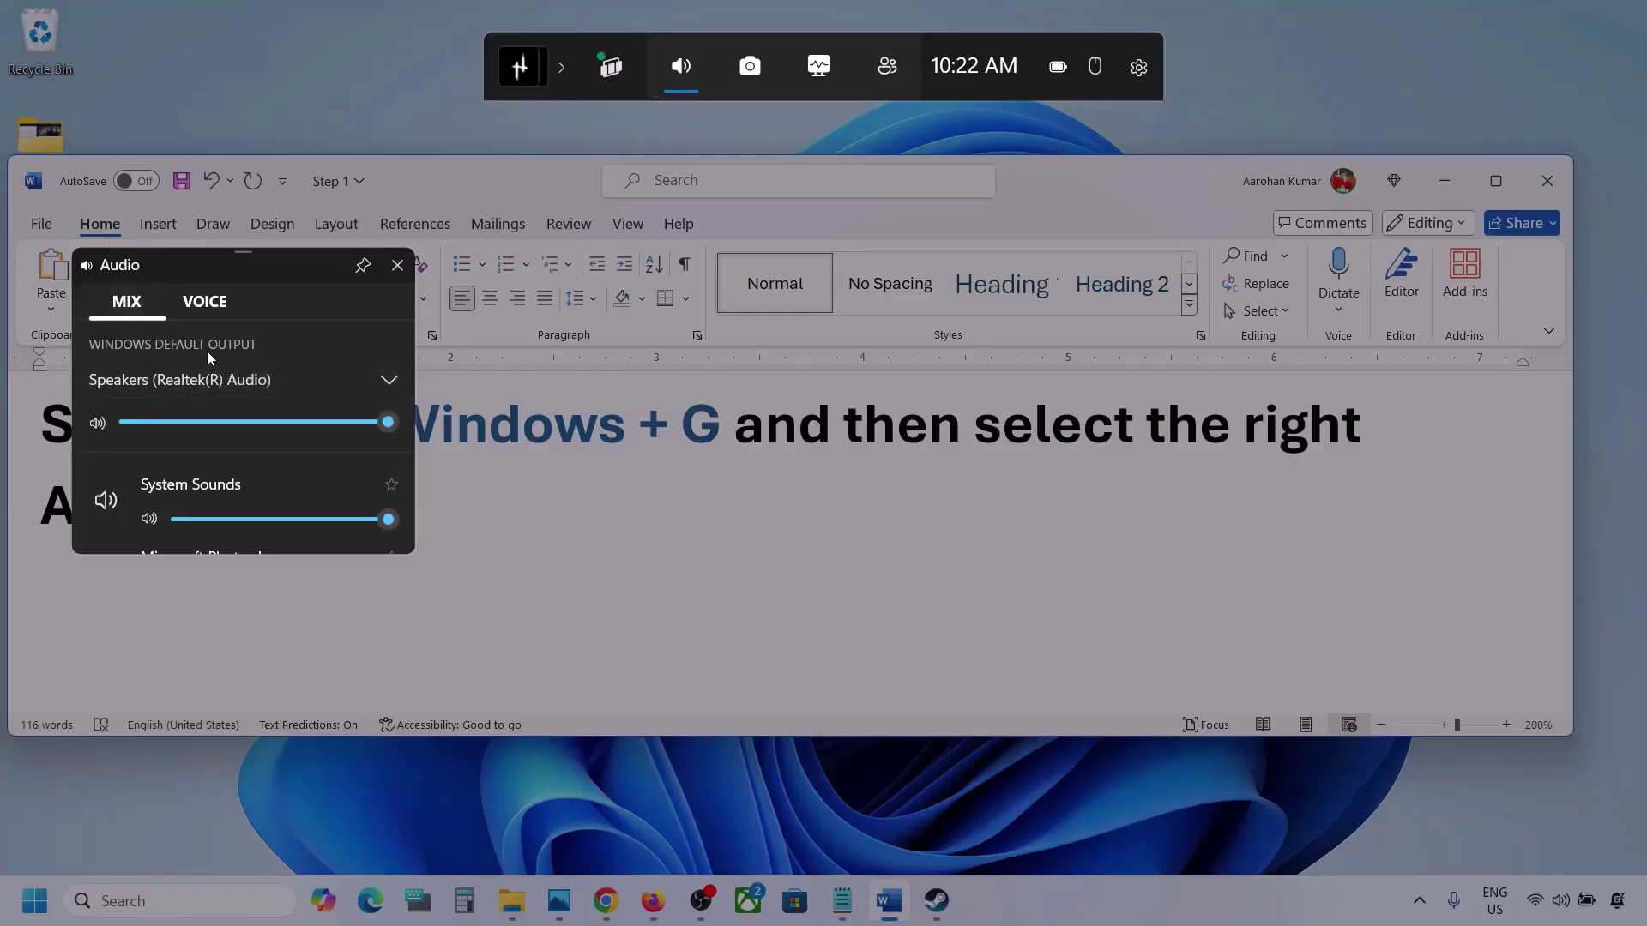
{"action": "left_click", "coordinate": [390, 383]}
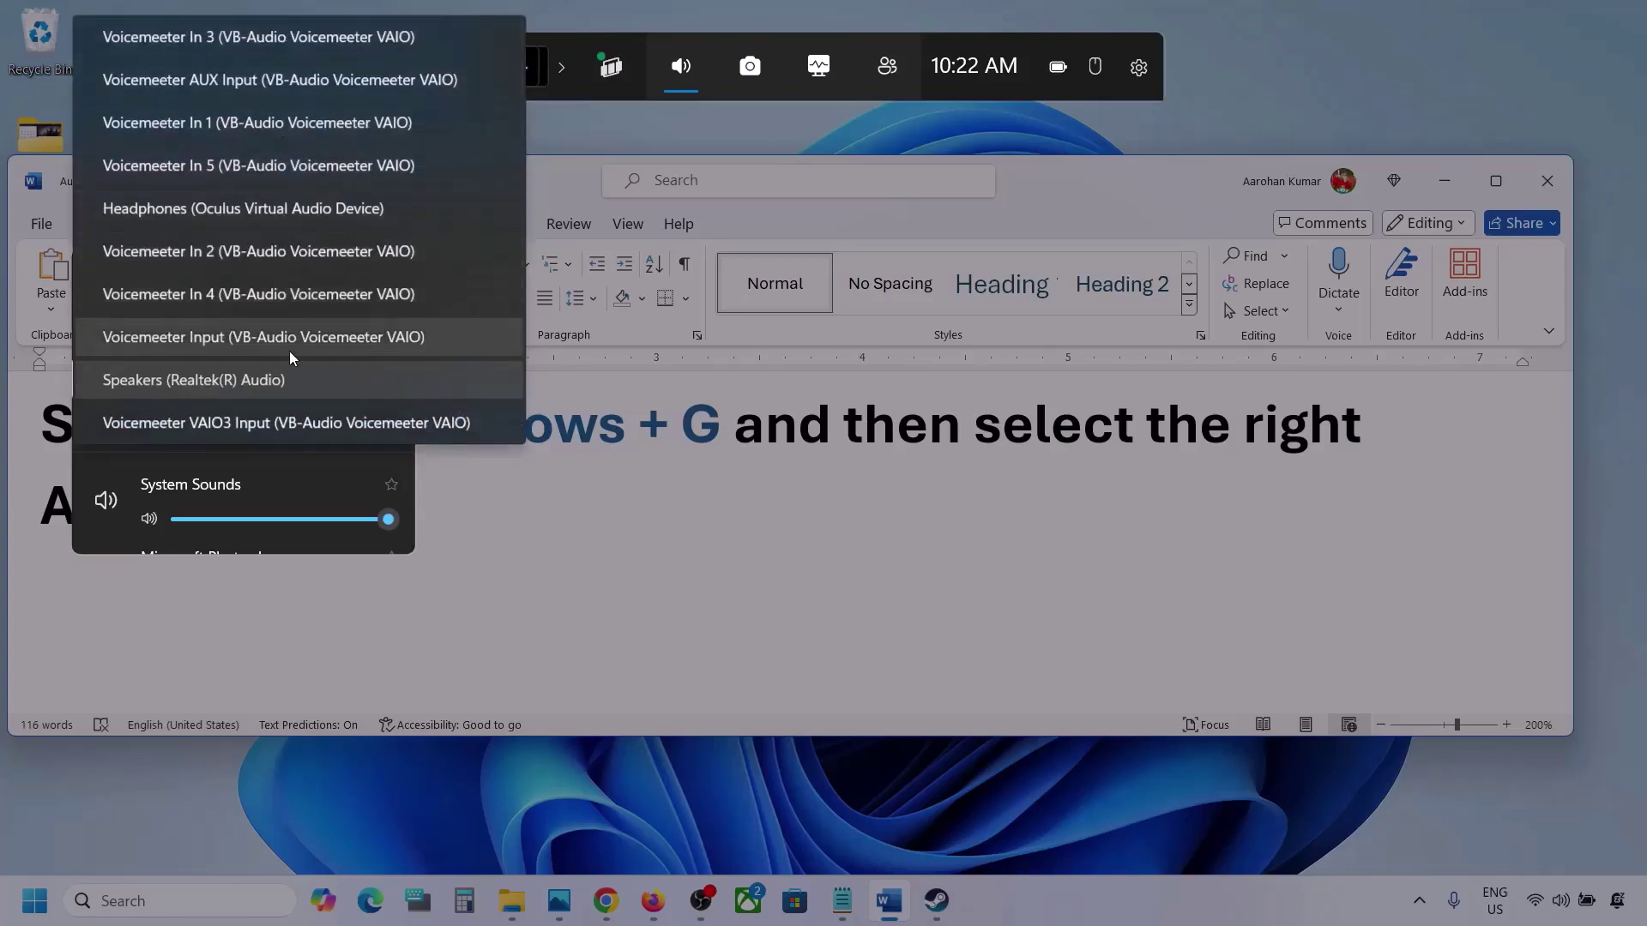
{"action": "left_click", "coordinate": [255, 383]}
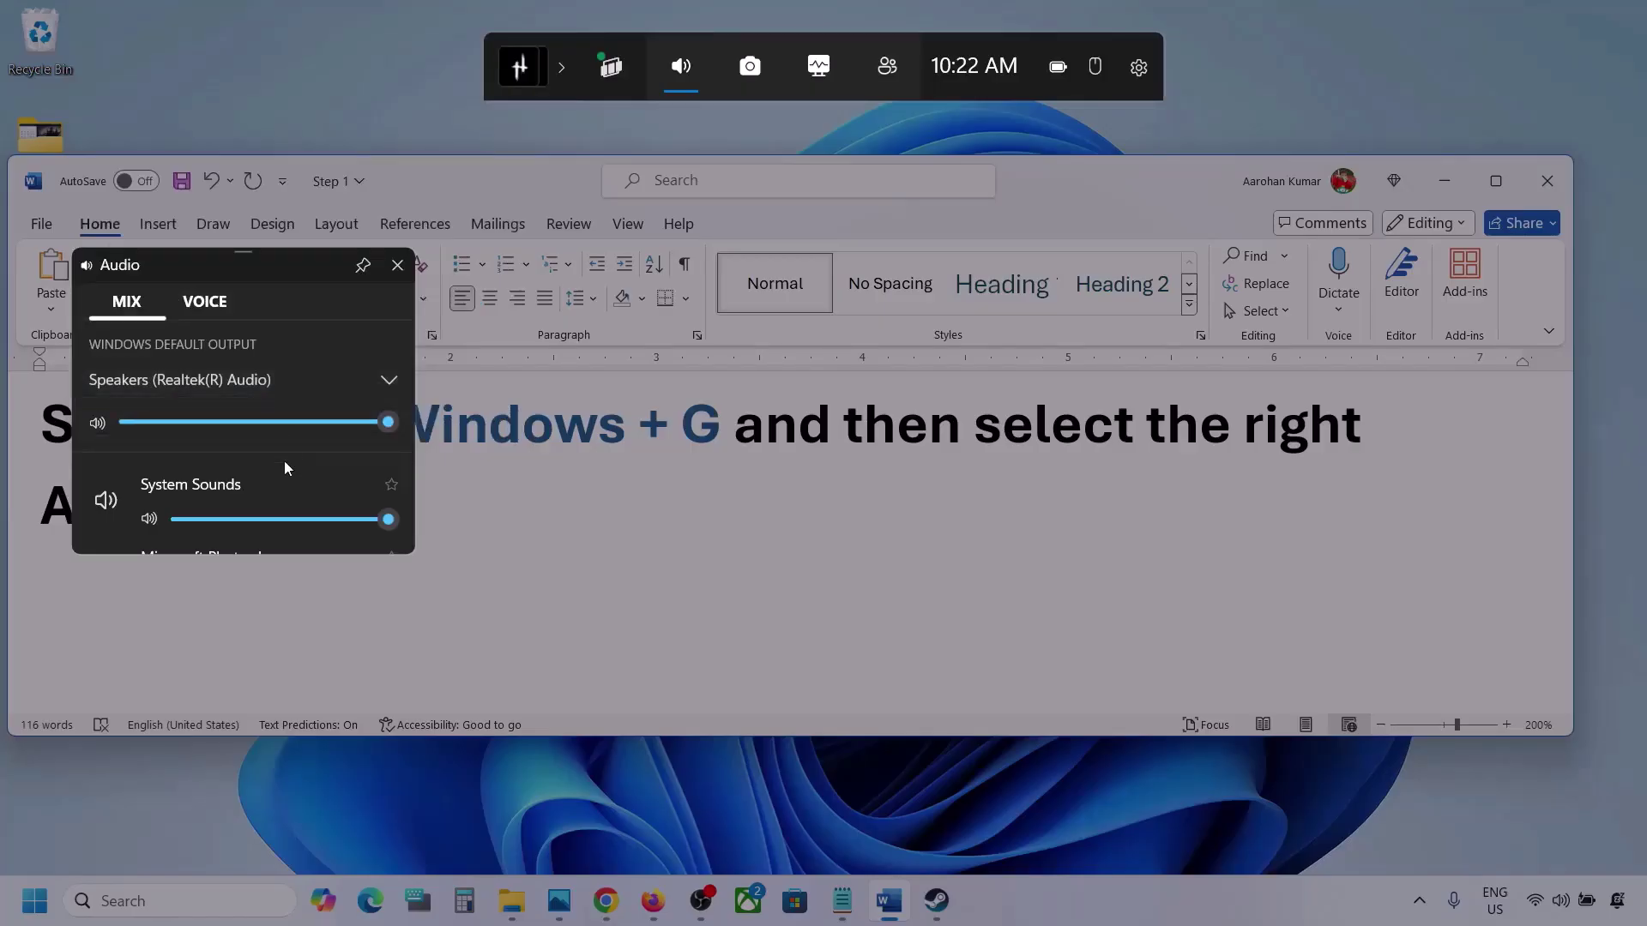
Enlarge the audio panel and keep the Microsoft Photos Legacy and Firefox volumes at 100
{"action": "scroll", "coordinate": [285, 482], "scroll_direction": "down", "scroll_amount": 2}
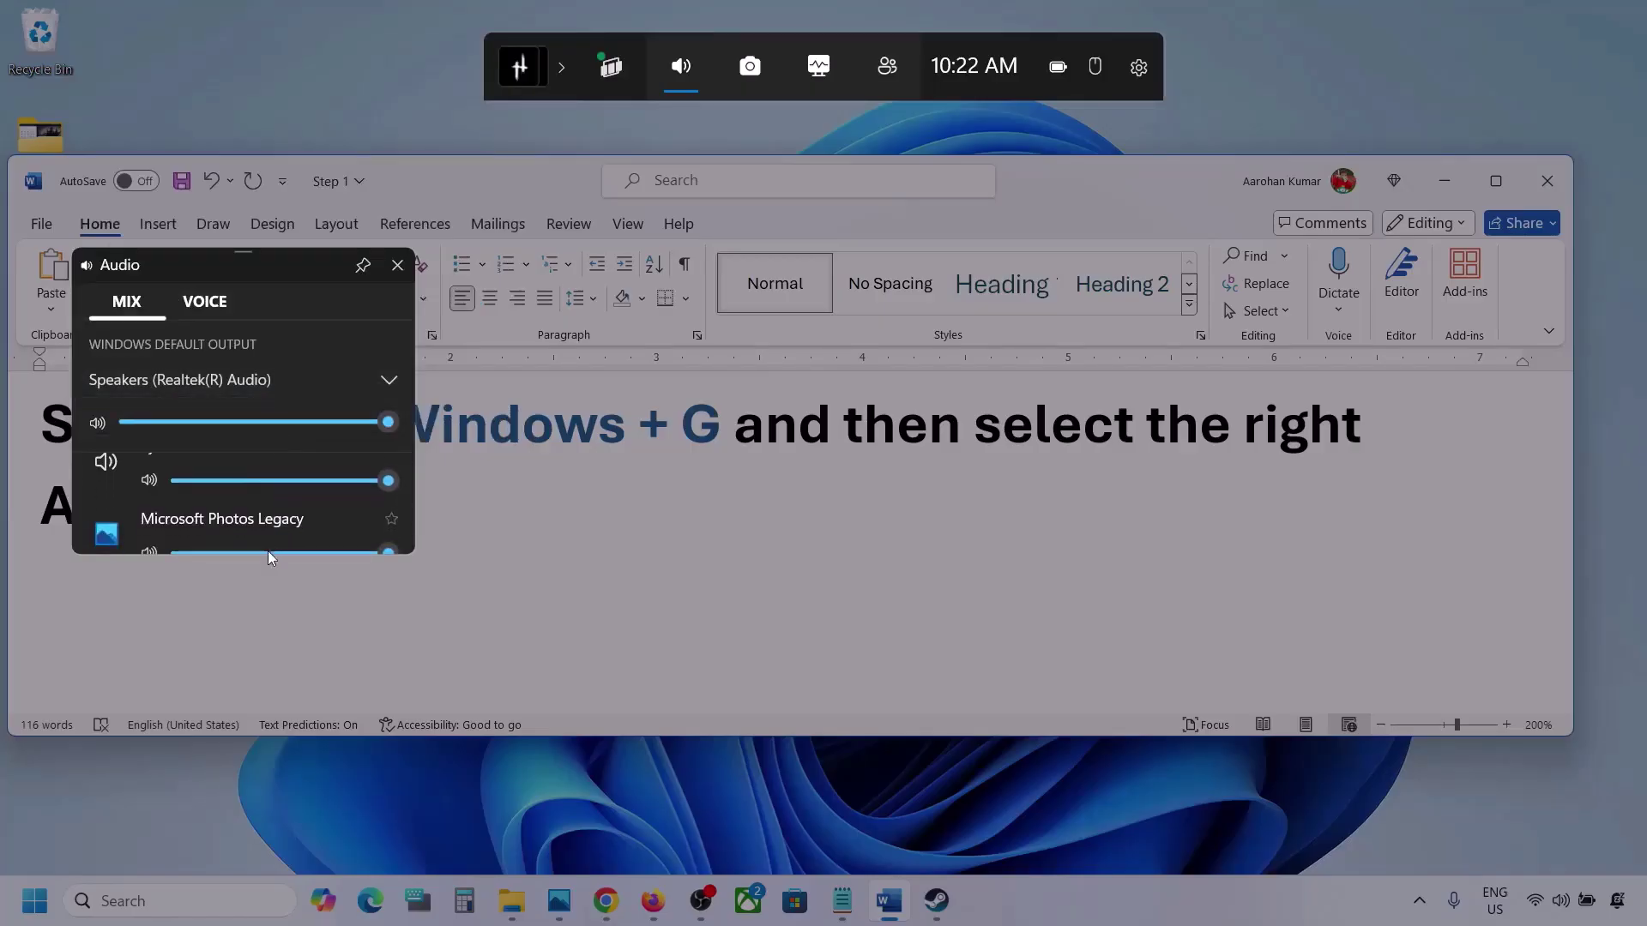
{"action": "left_click_drag", "start_coordinate": [268, 559], "coordinate": [267, 755]}
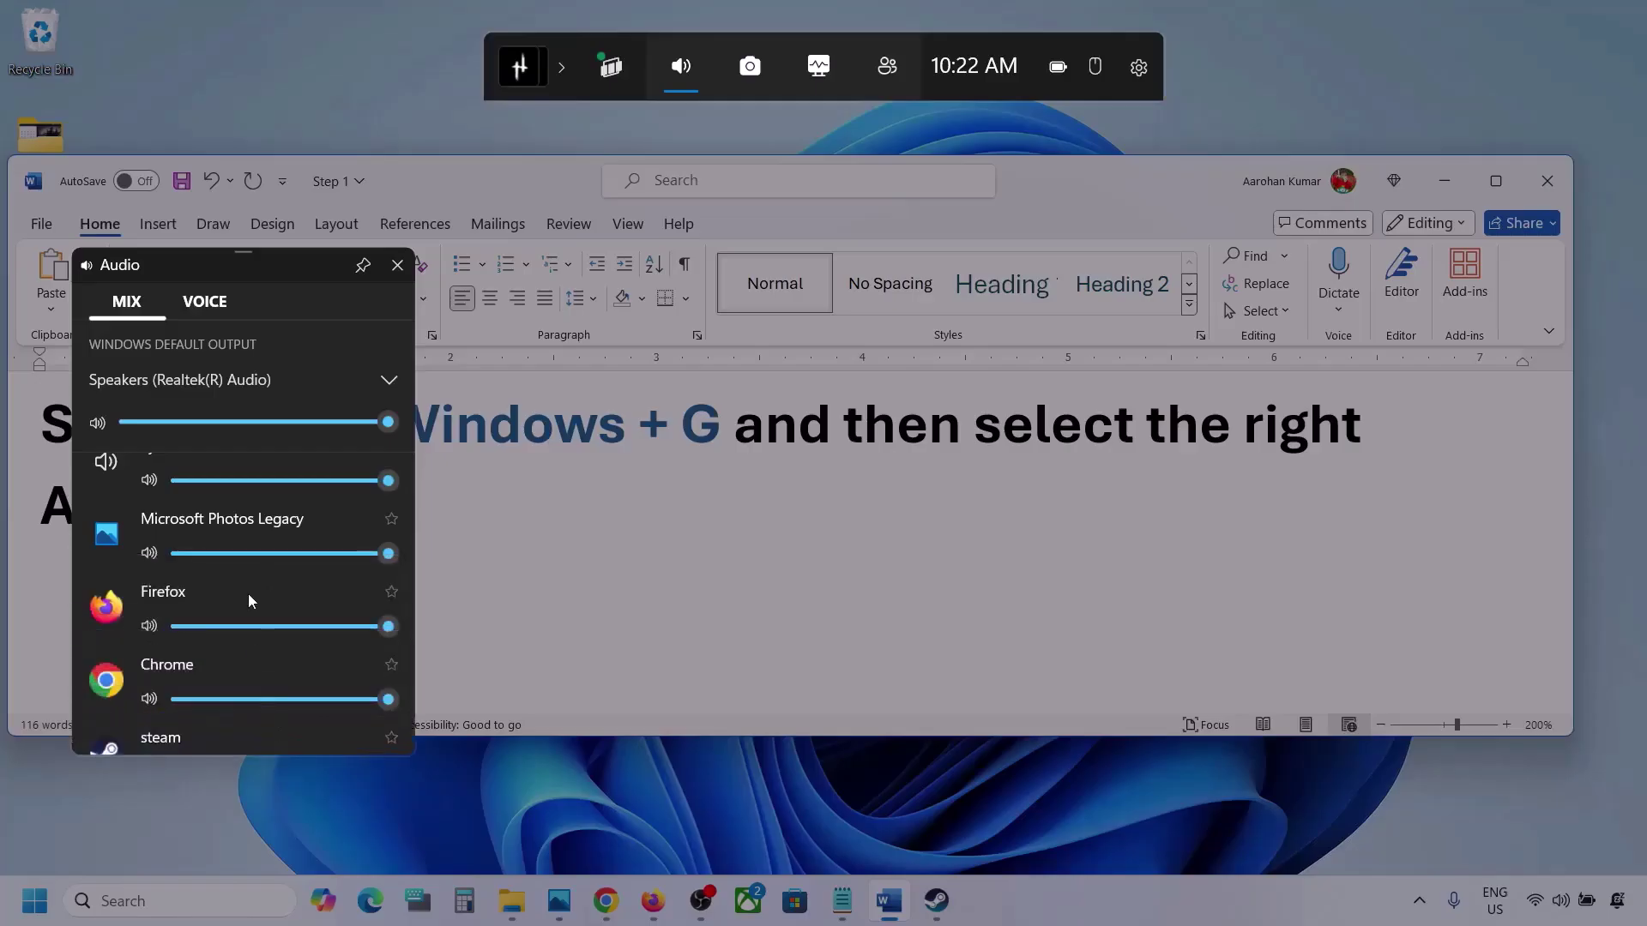
{"action": "scroll", "coordinate": [249, 594], "scroll_direction": "up", "scroll_amount": 1}
{"action": "scroll", "coordinate": [249, 599], "scroll_direction": "down", "scroll_amount": 1}
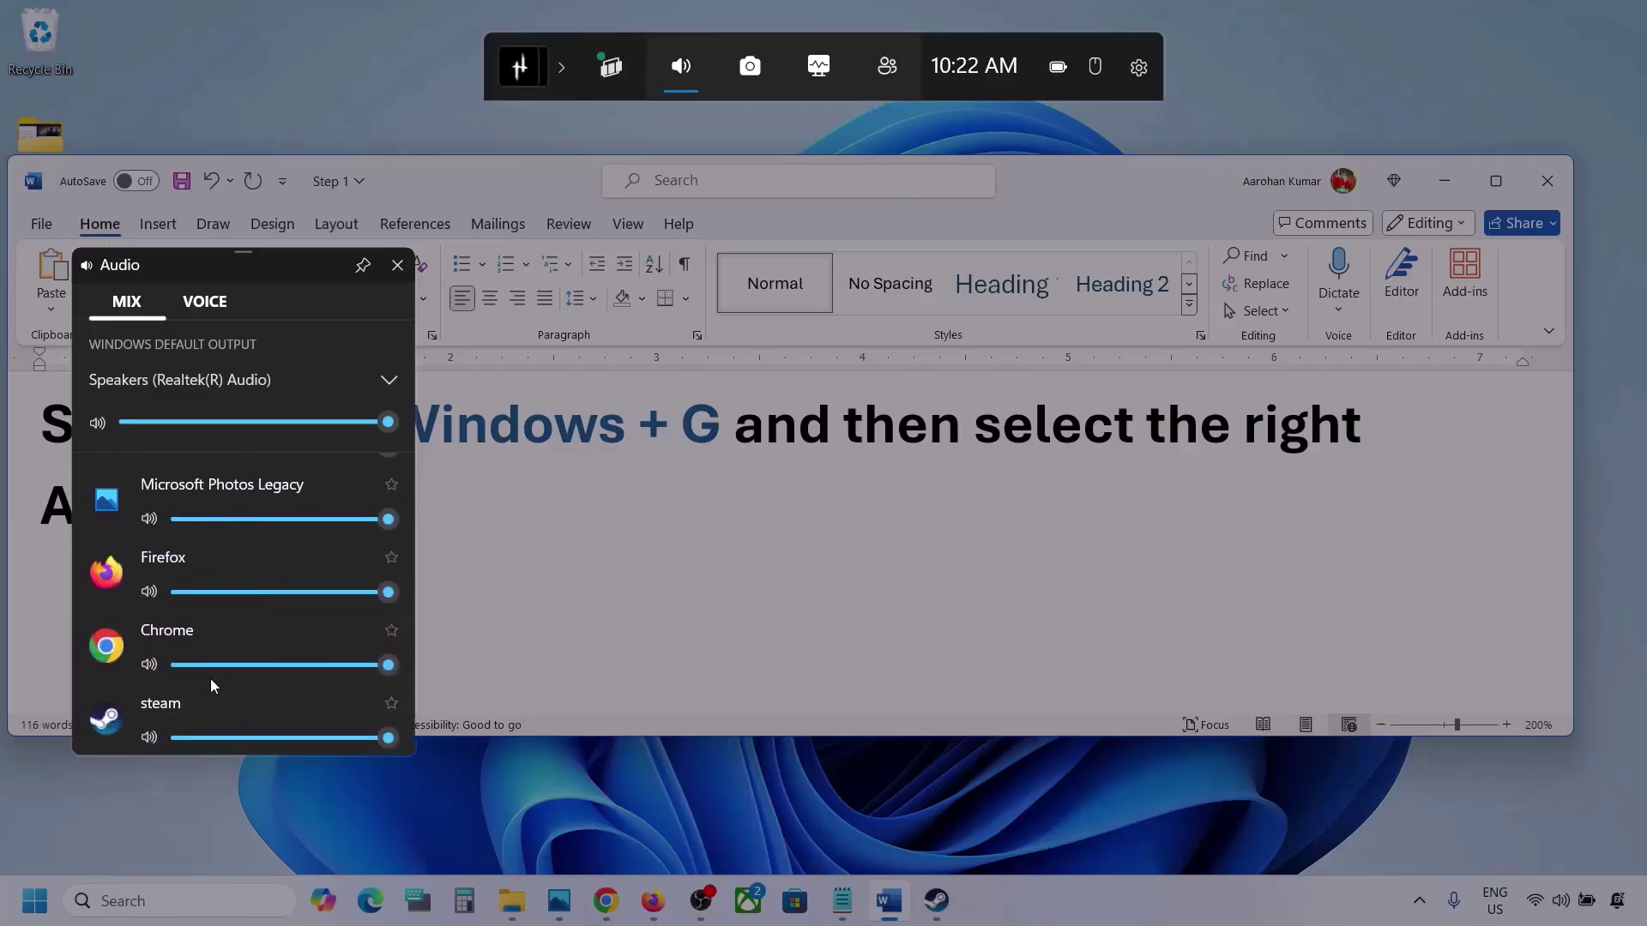
{"action": "scroll", "coordinate": [203, 611], "scroll_direction": "up", "scroll_amount": 1}
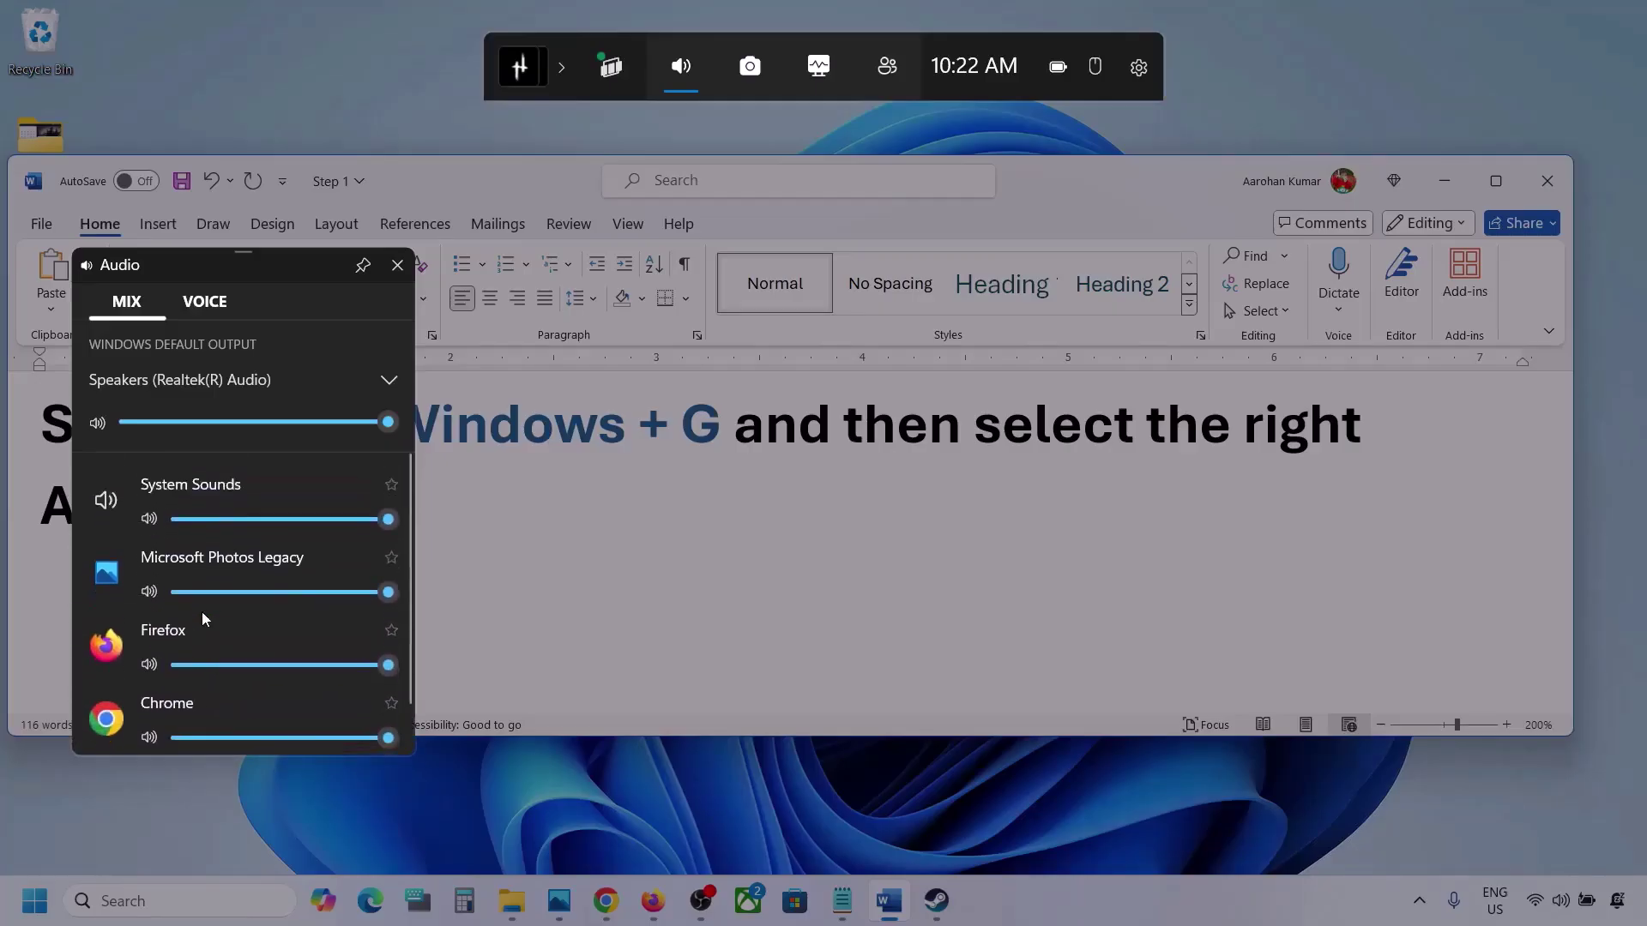
{"action": "mouse_move", "coordinate": [390, 590]}
{"action": "left_mouse_down"}
{"action": "mouse_move", "coordinate": [259, 592]}
{"action": "mouse_move", "coordinate": [410, 591]}
{"action": "left_mouse_up"}
{"action": "scroll", "coordinate": [304, 620], "scroll_direction": "down", "scroll_amount": 1}
{"action": "mouse_move", "coordinate": [390, 591]}
{"action": "left_mouse_down"}
{"action": "mouse_move", "coordinate": [369, 602]}
{"action": "mouse_move", "coordinate": [418, 602]}
{"action": "left_mouse_up"}
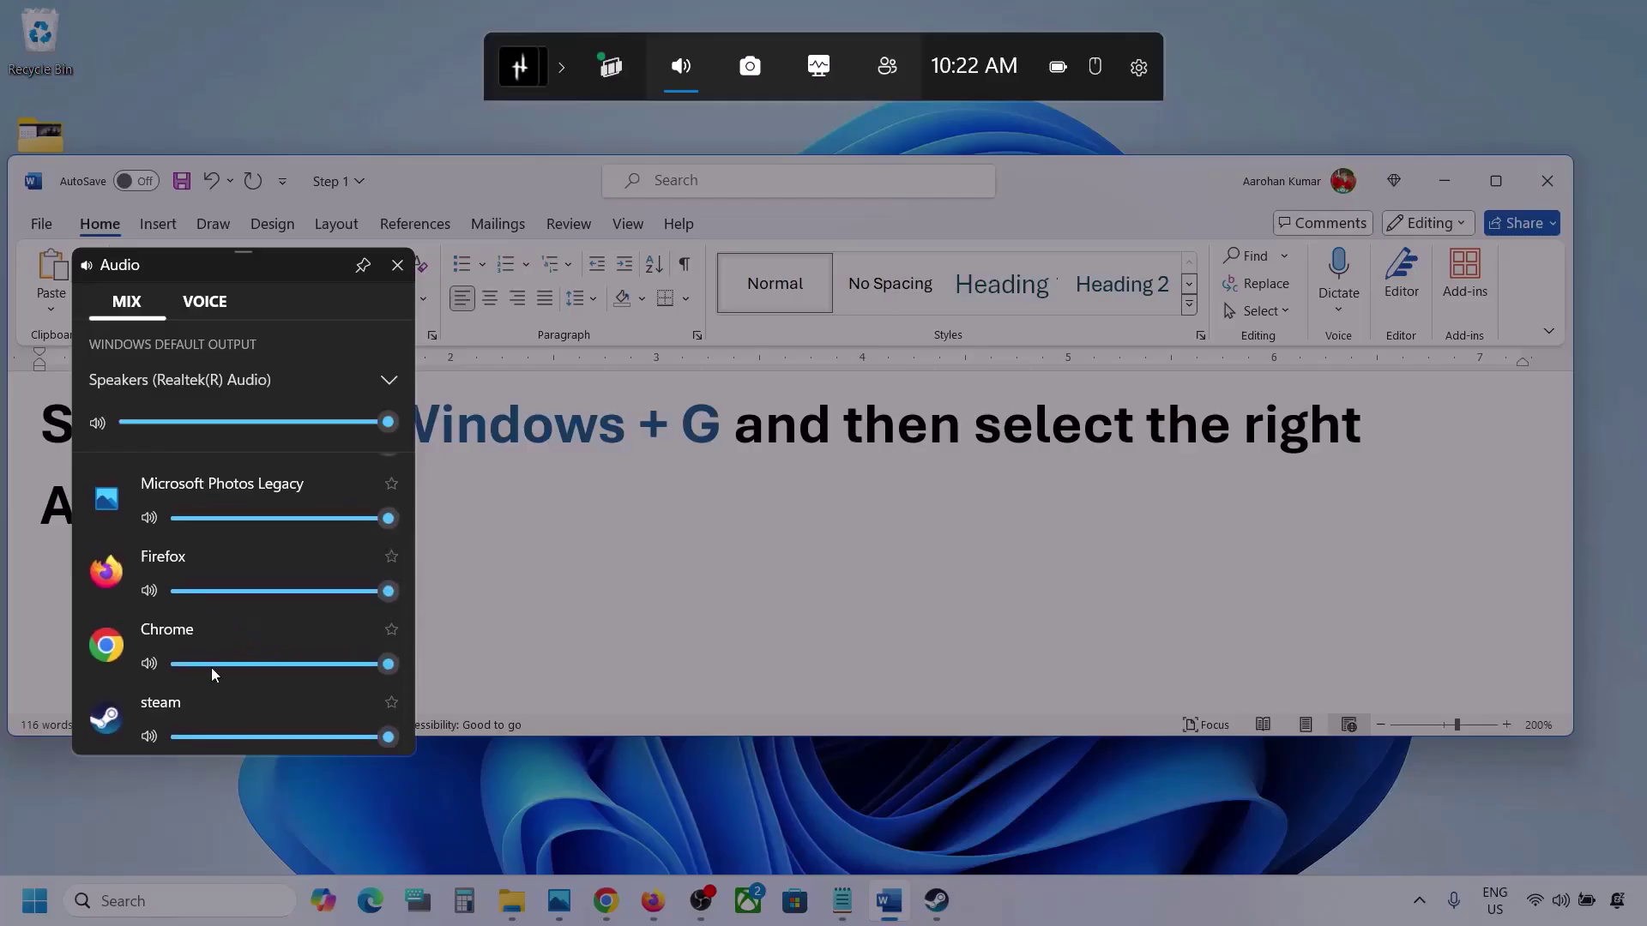
{"action": "scroll", "coordinate": [213, 672], "scroll_direction": "up", "scroll_amount": 1}
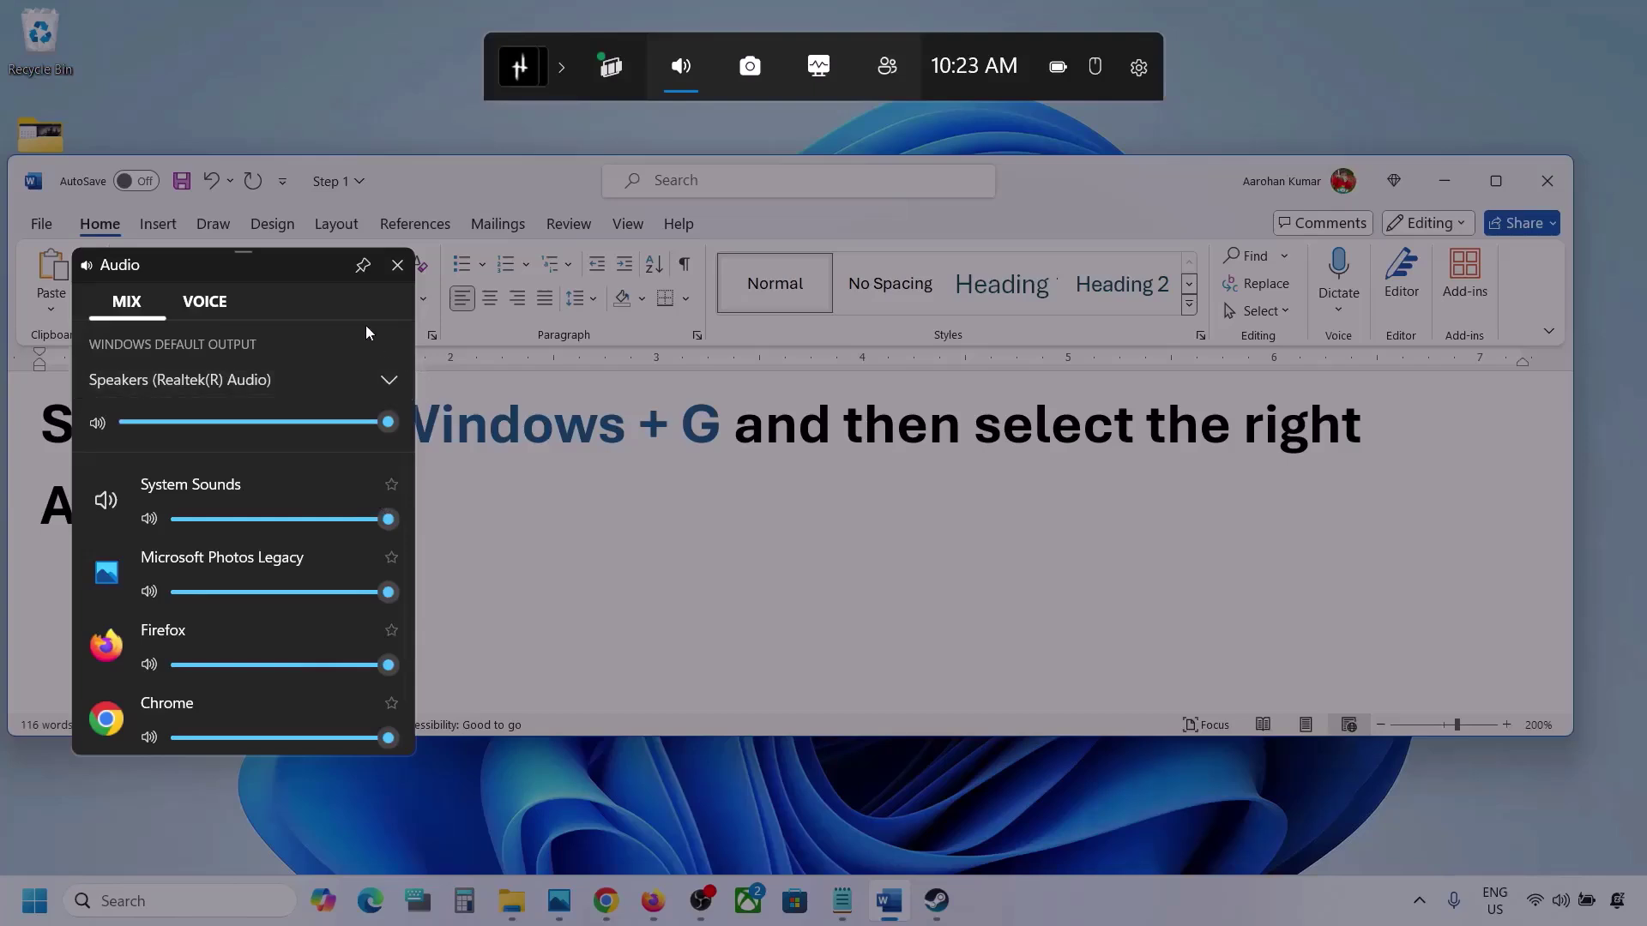
{"action": "left_click", "coordinate": [204, 302]}
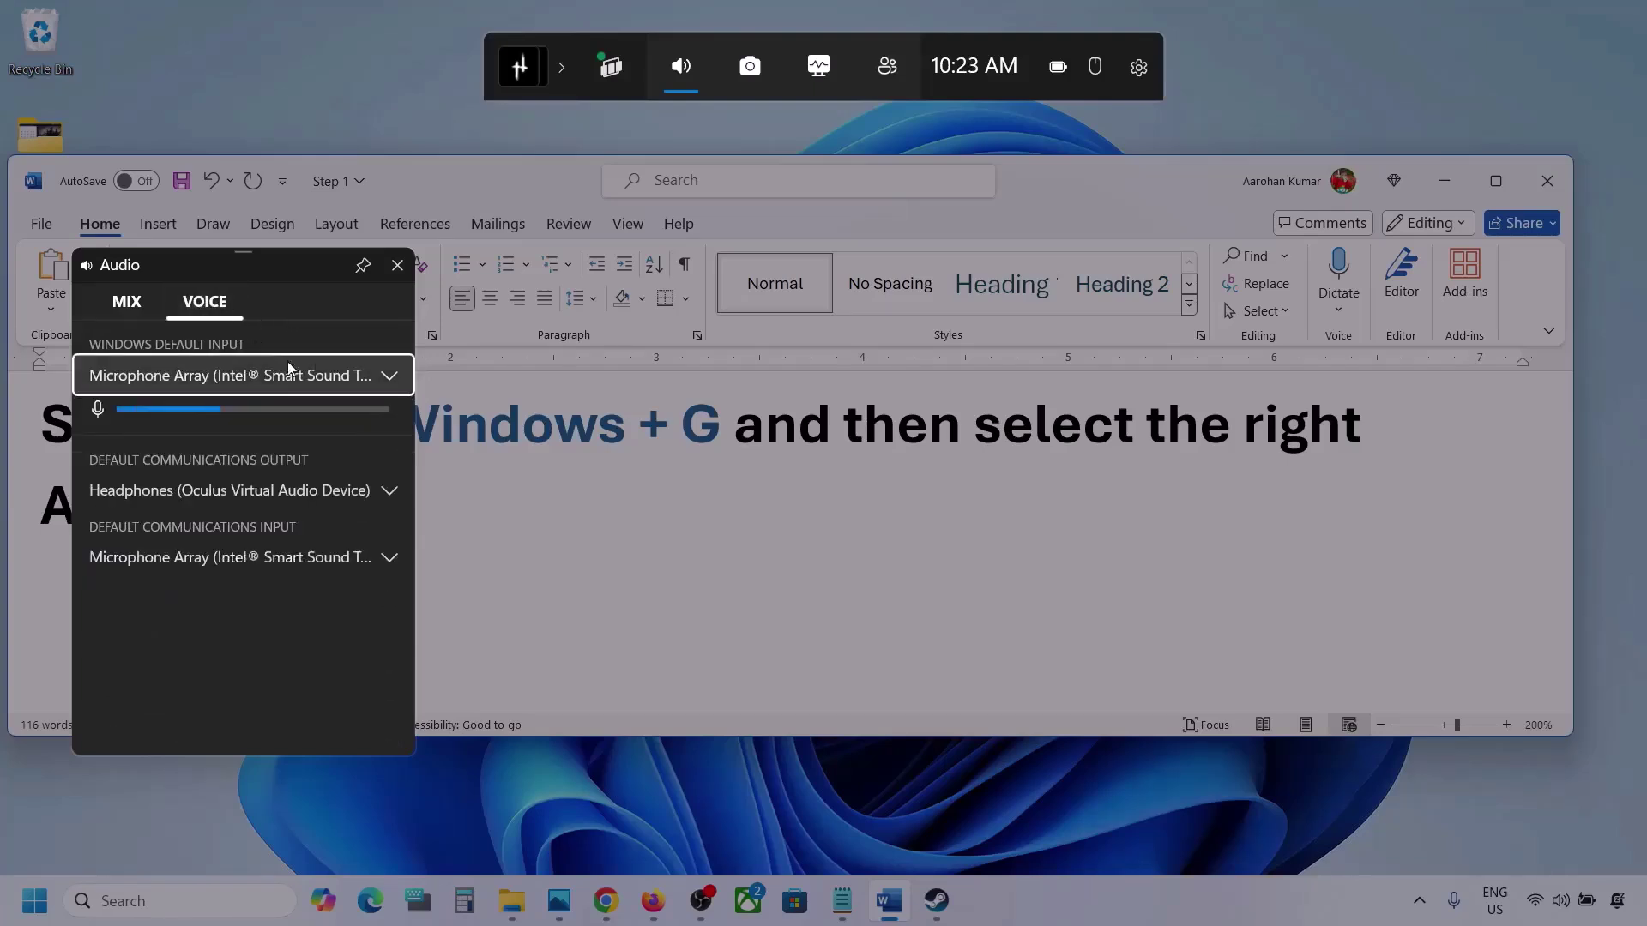
Set Microphone Array as default and communications input, Speakers (Realtek(R) Audio) as communications output, then close the panel
{"action": "left_click", "coordinate": [394, 379]}
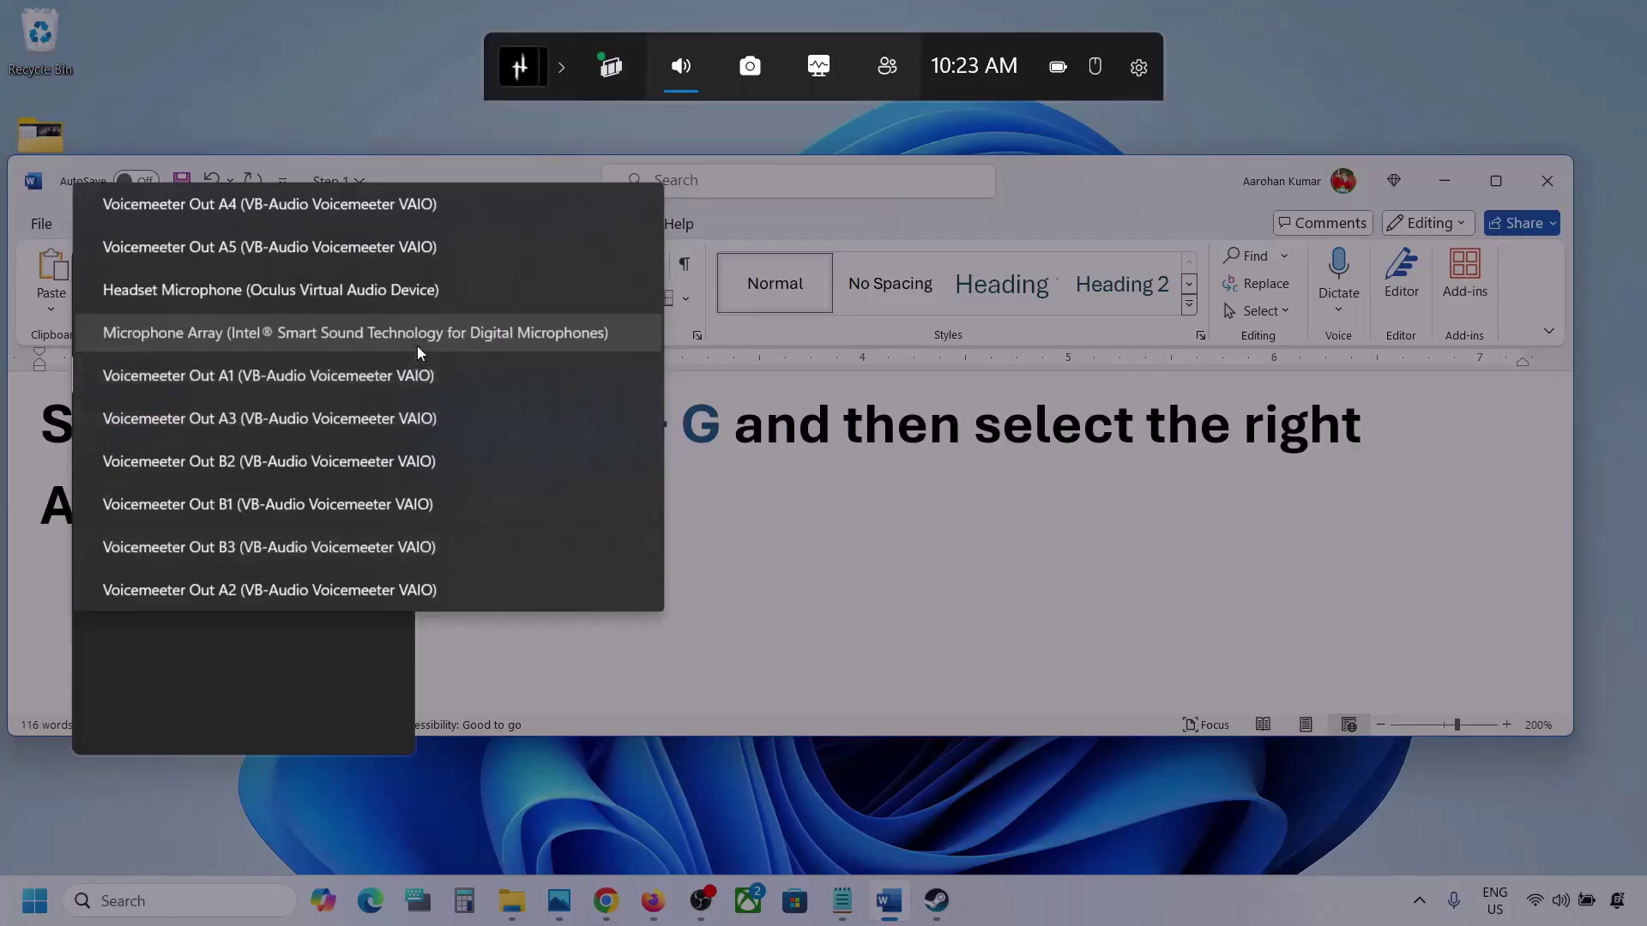
{"action": "left_click", "coordinate": [388, 337]}
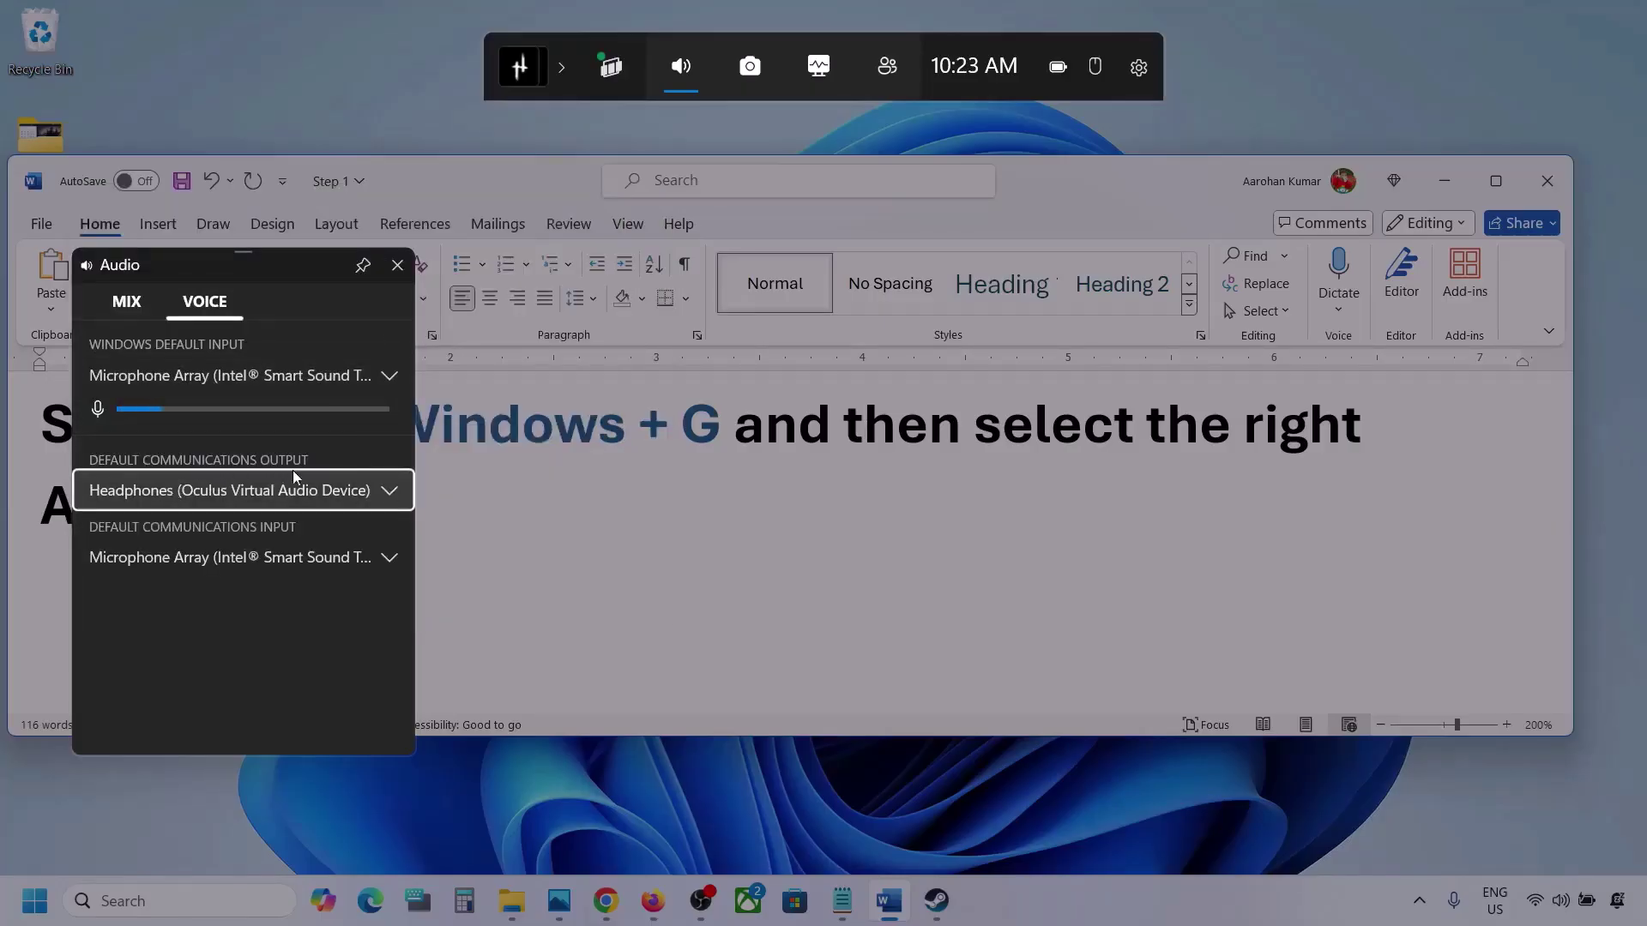
{"action": "left_click", "coordinate": [390, 494]}
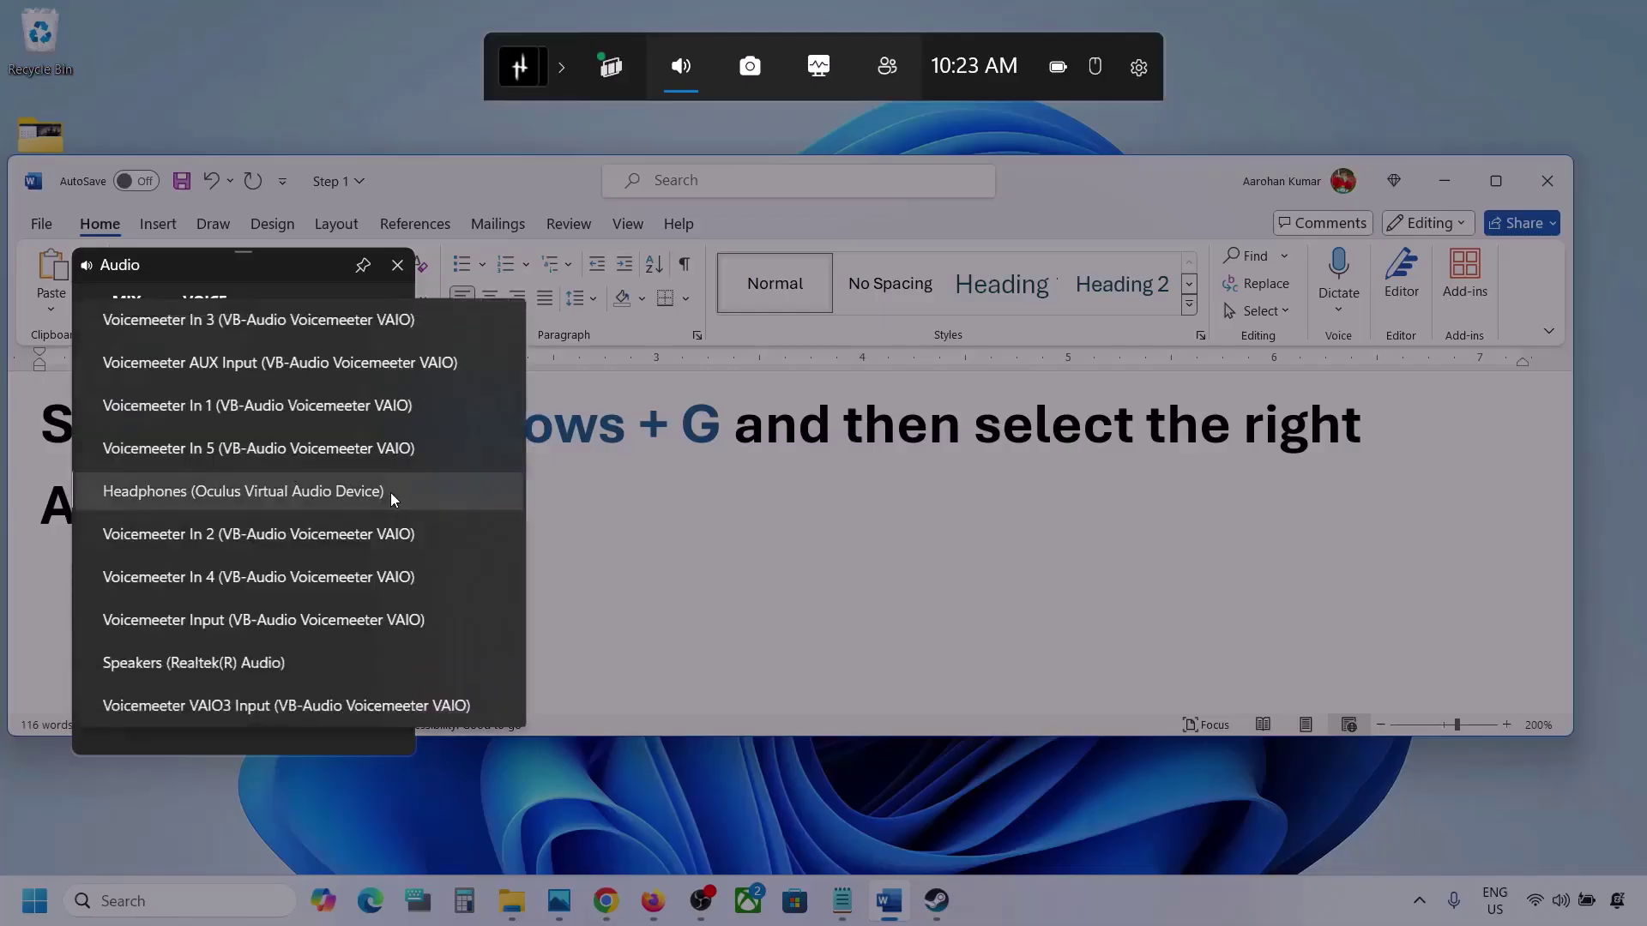
{"action": "left_click", "coordinate": [260, 662]}
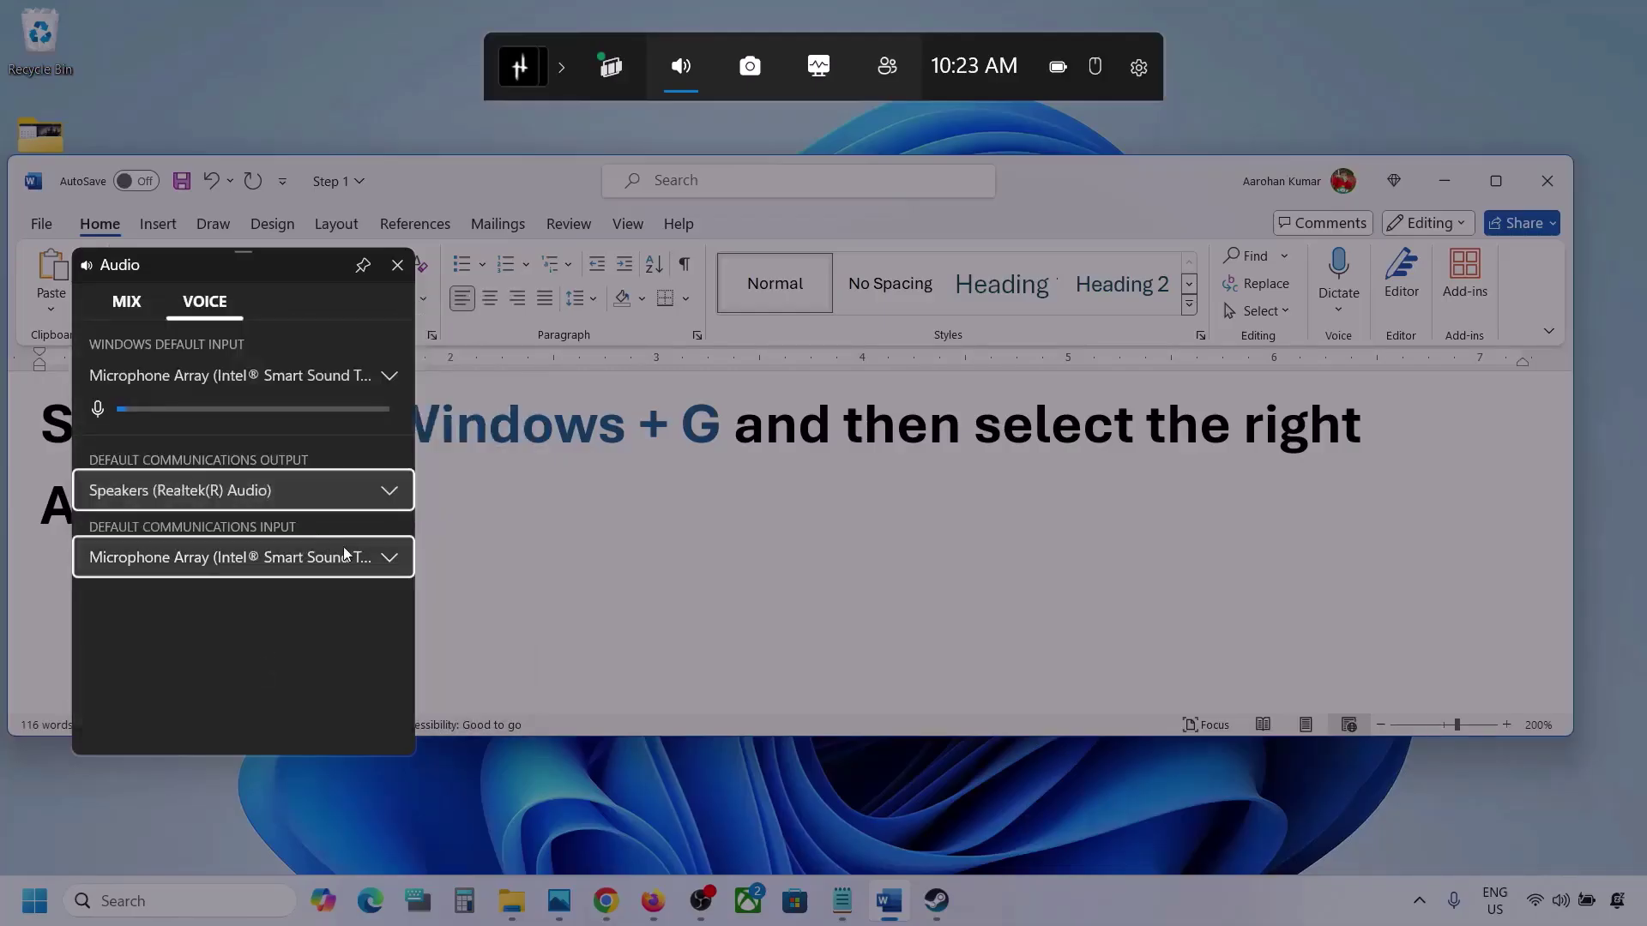
{"action": "left_click", "coordinate": [384, 560]}
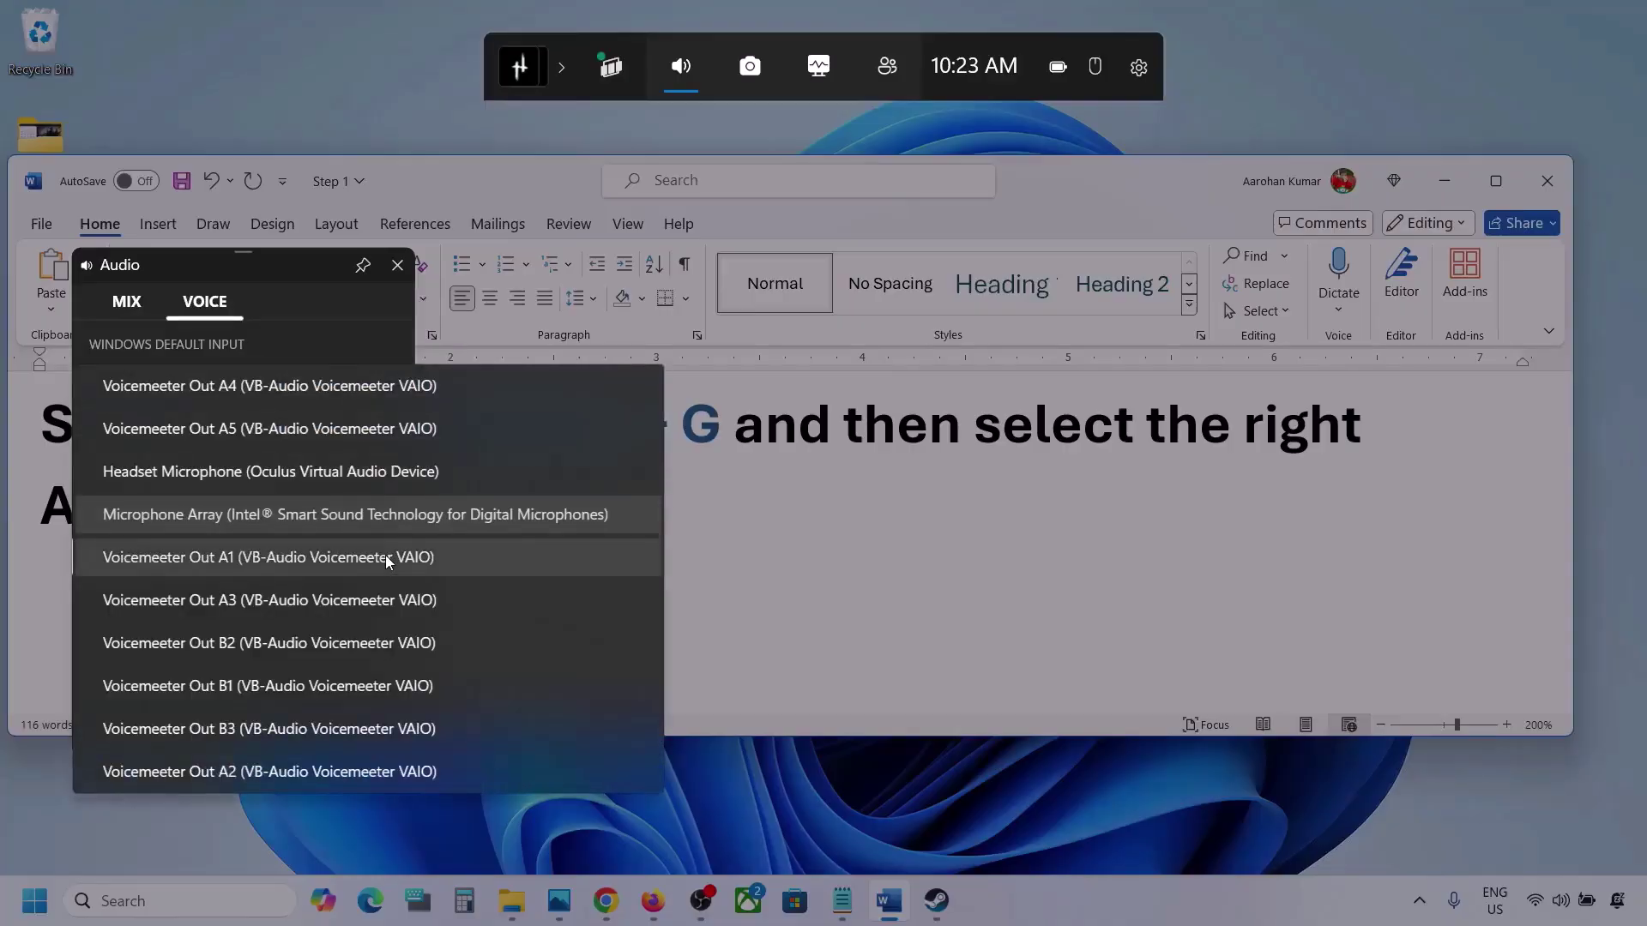
{"action": "left_click", "coordinate": [445, 511]}
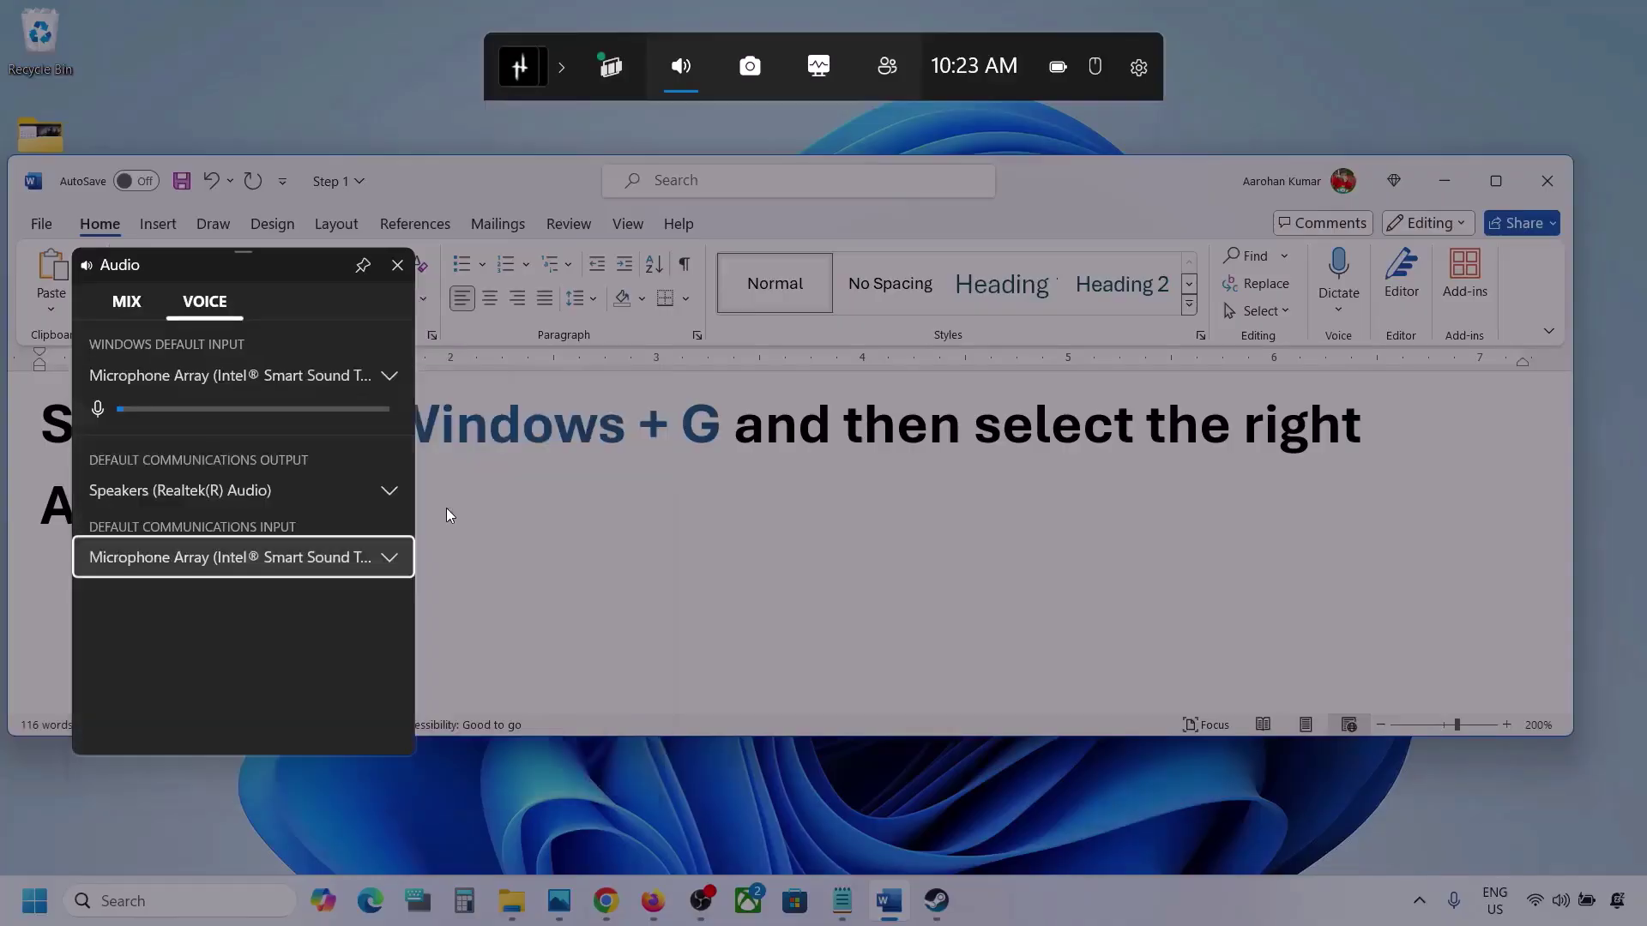
{"action": "left_click", "coordinate": [400, 273]}
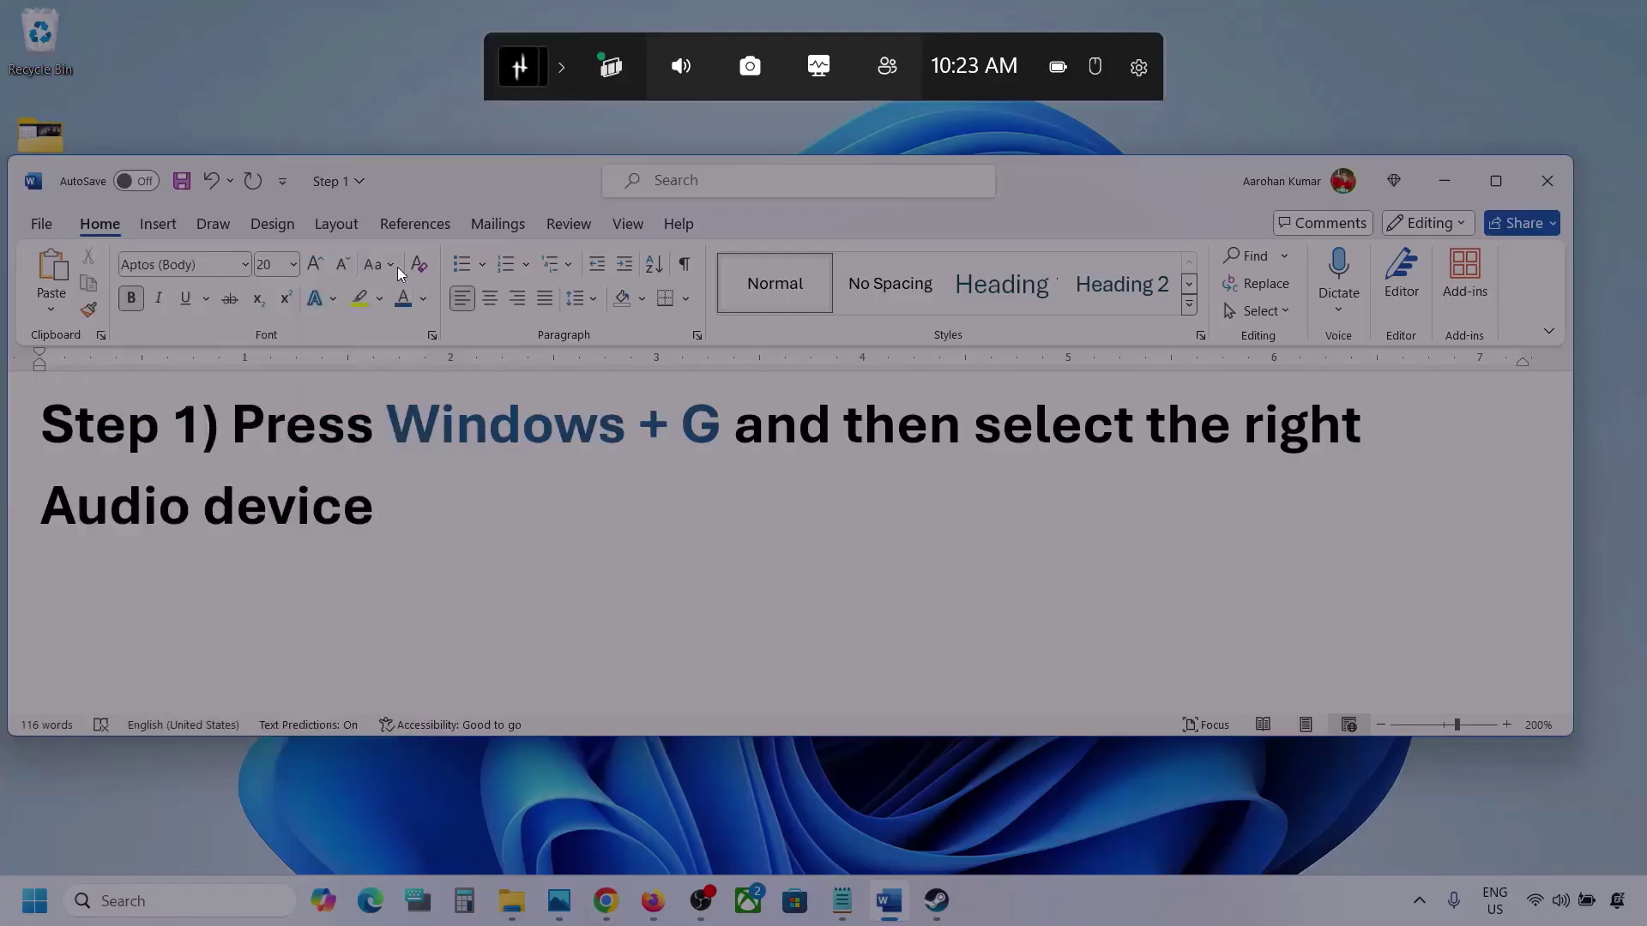
Dismiss the Game Bar, scroll Word to the Step 2 volume note, then minimize Word
{"action": "left_click", "coordinate": [893, 120]}
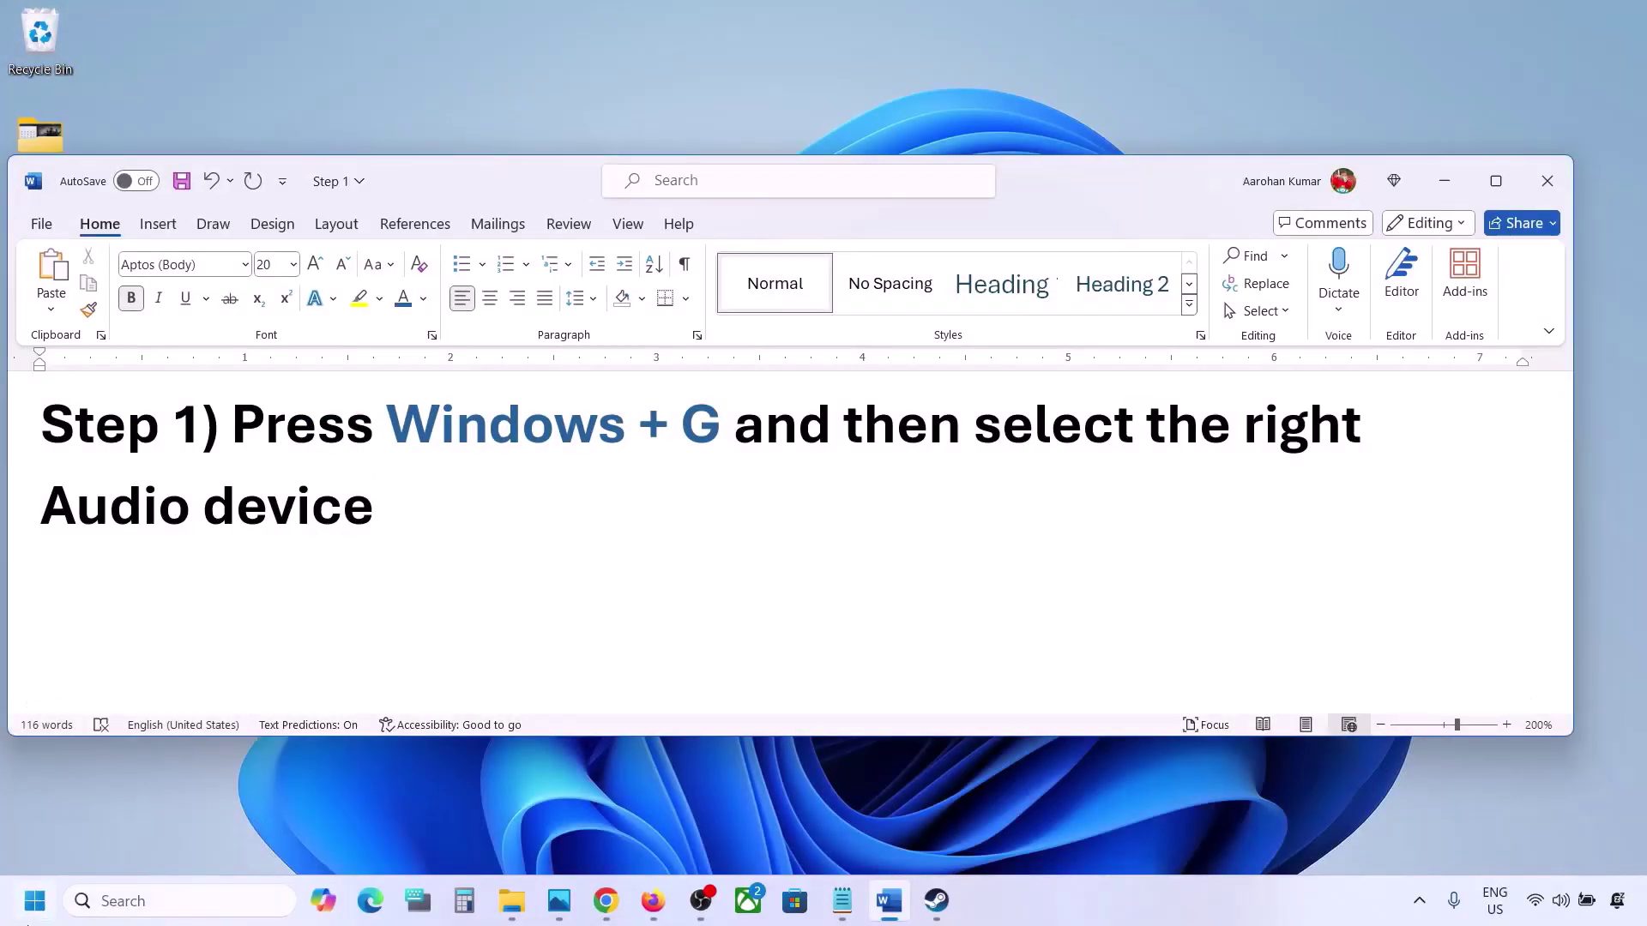
{"action": "left_click", "coordinate": [3, 916]}
{"action": "left_click", "coordinate": [777, 677]}
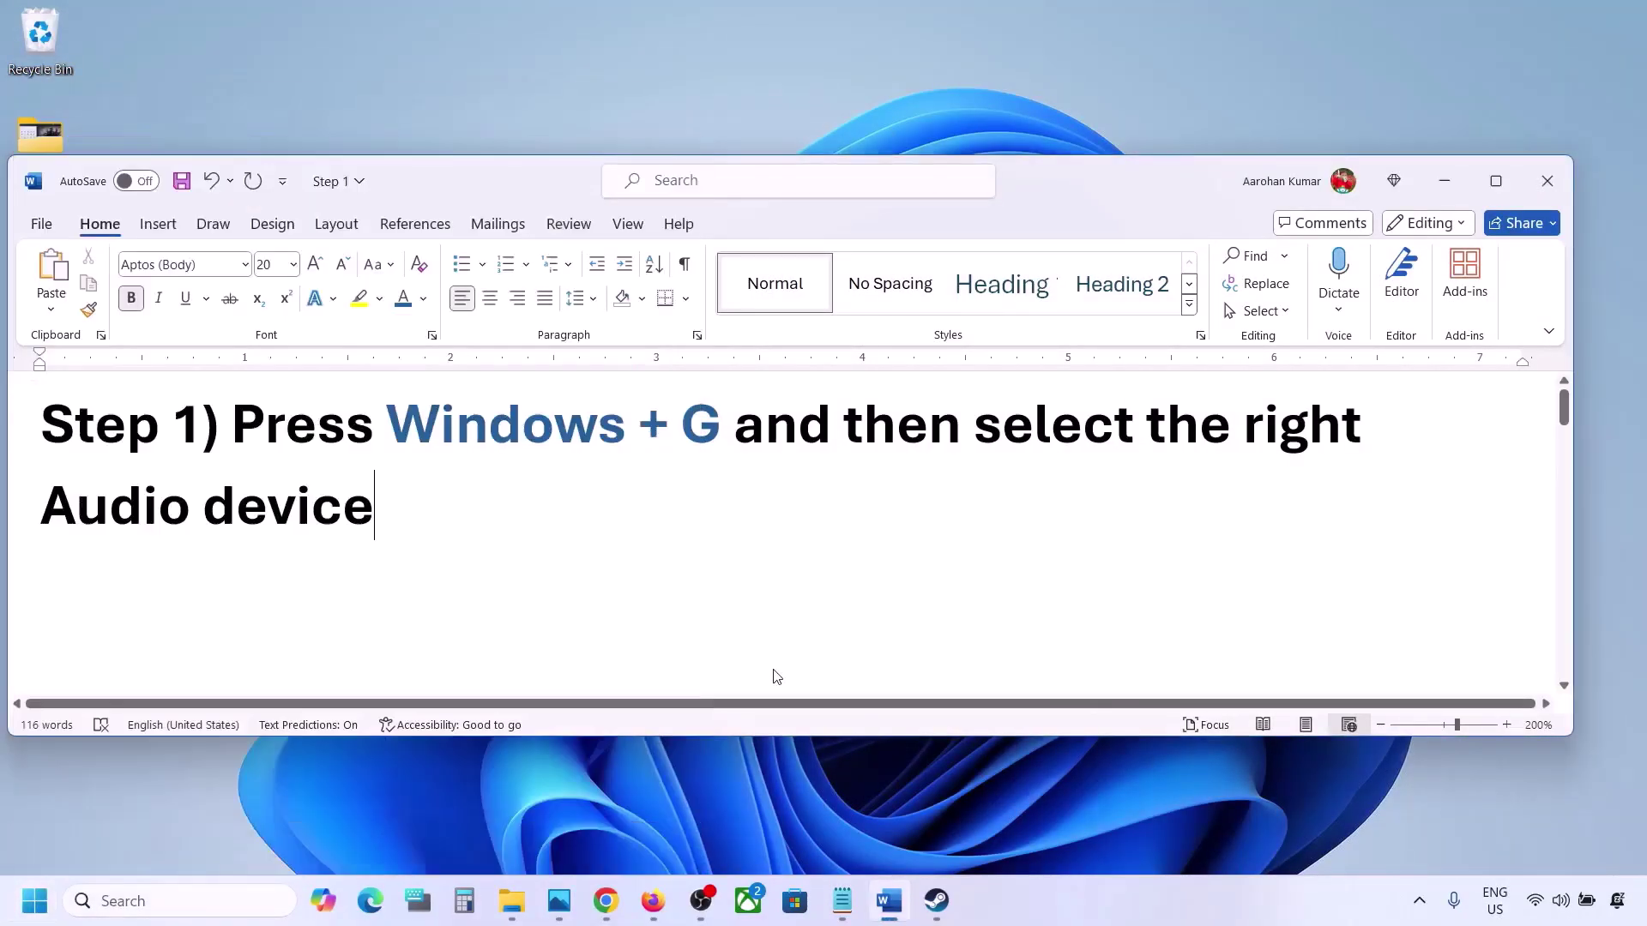
{"action": "scroll", "coordinate": [772, 669], "scroll_direction": "down", "scroll_amount": 5}
{"action": "left_click_drag", "start_coordinate": [256, 476], "coordinate": [1002, 474]}
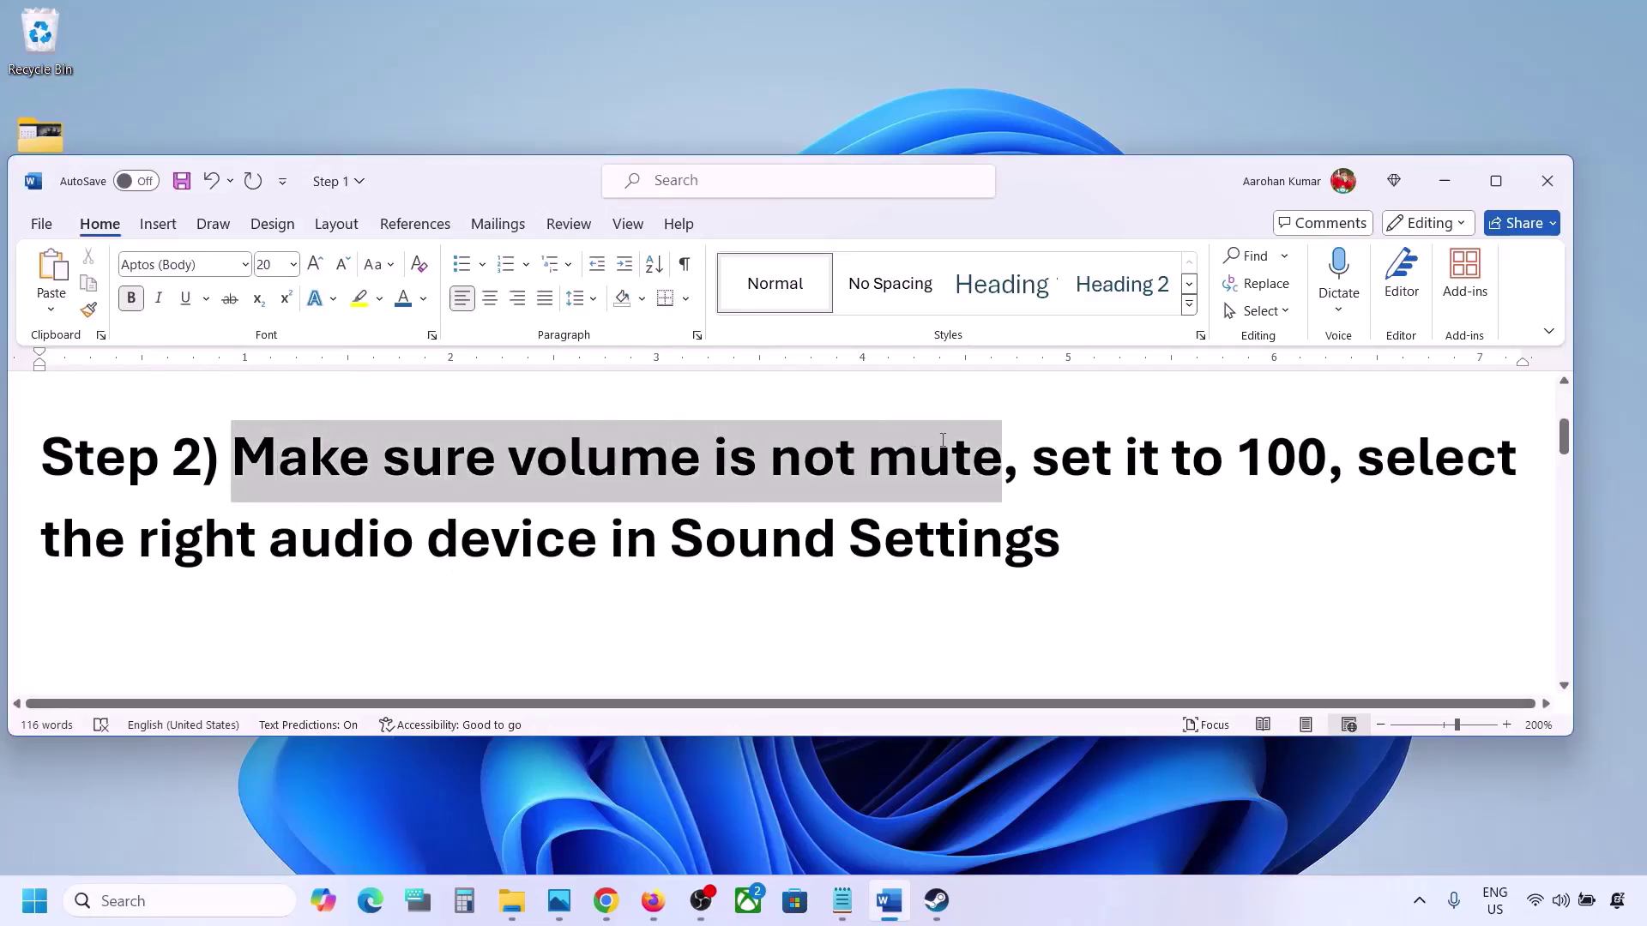
{"action": "left_click", "coordinate": [1446, 182]}
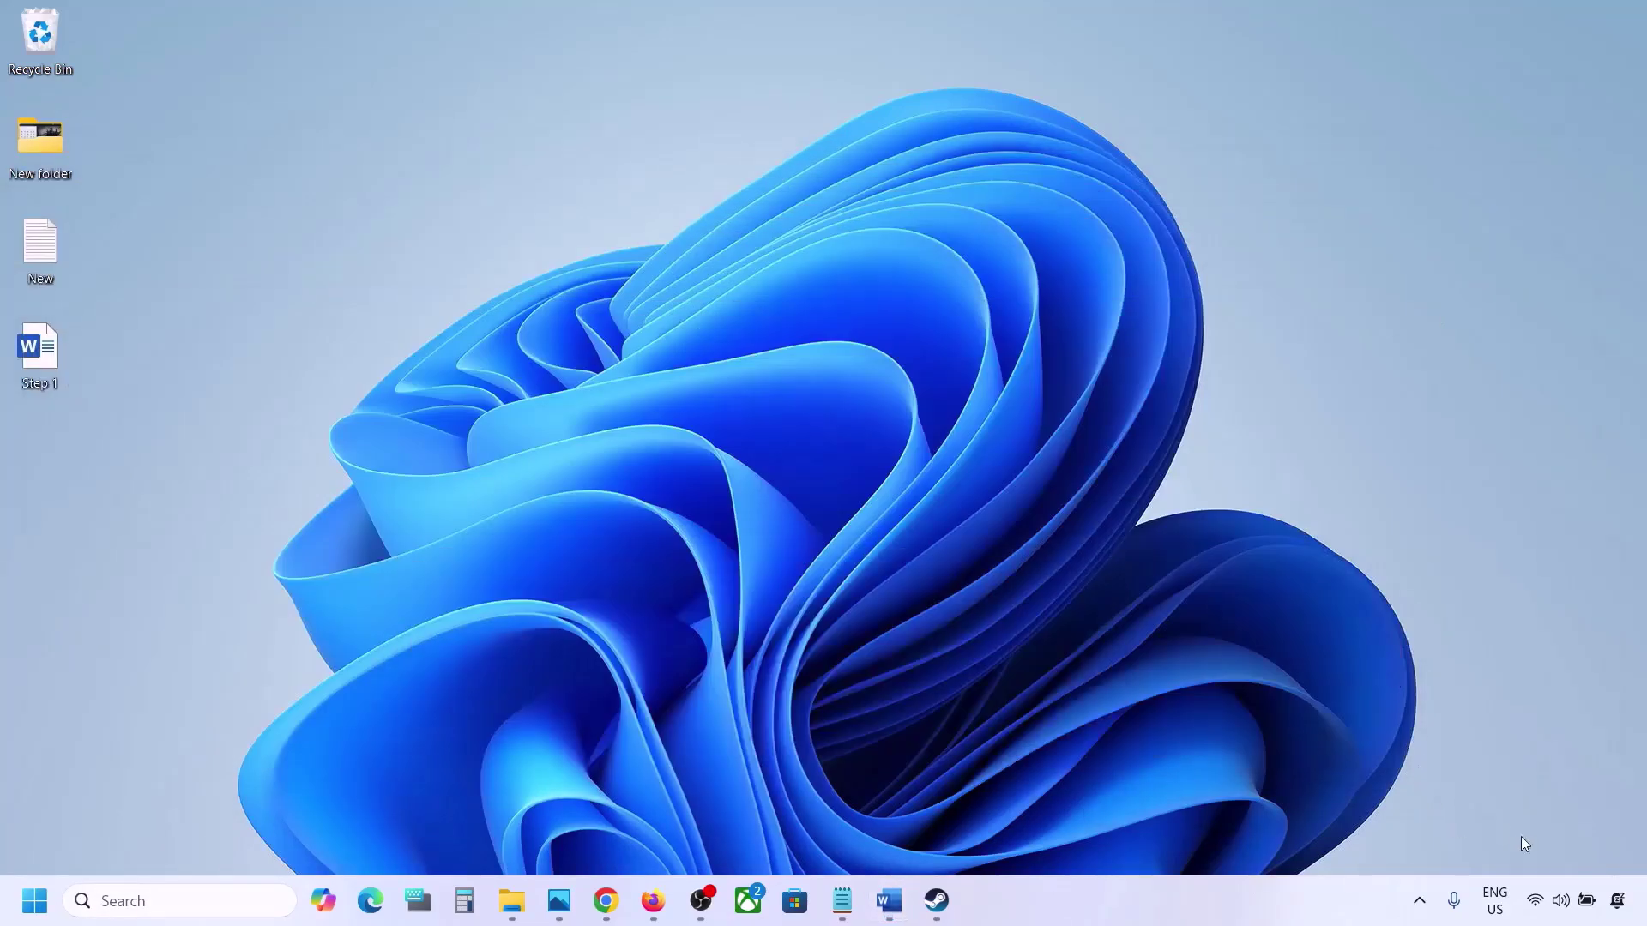
{"action": "right_click", "coordinate": [1562, 903]}
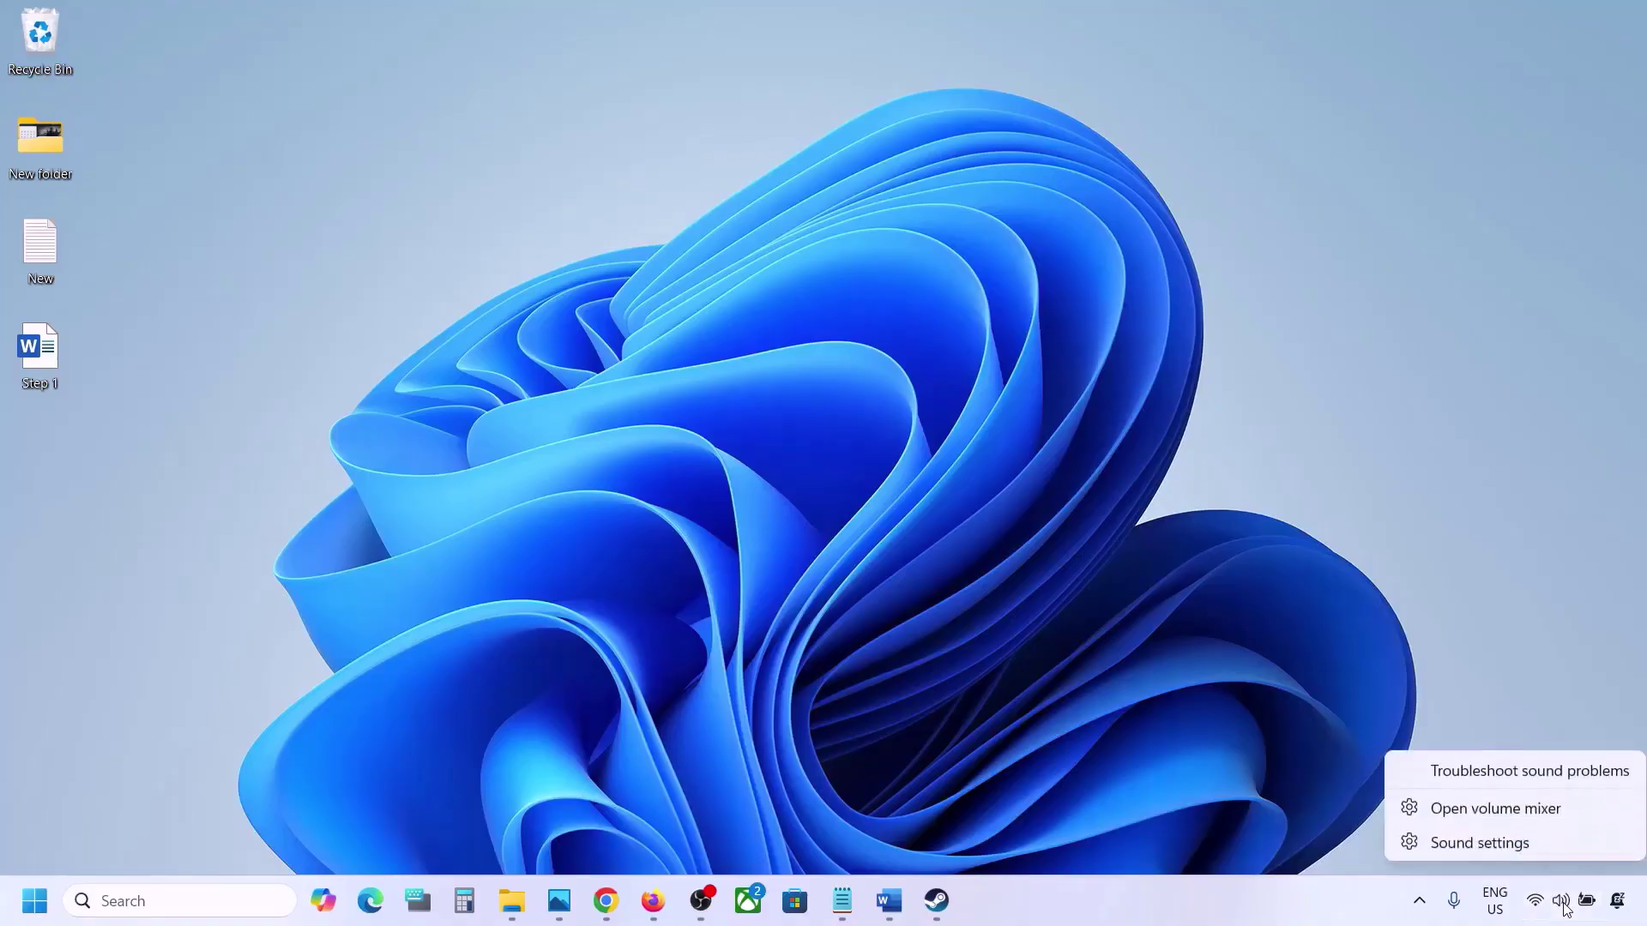
{"action": "left_click", "coordinate": [1496, 808]}
{"action": "scroll", "coordinate": [1022, 610], "scroll_direction": "down", "scroll_amount": 1}
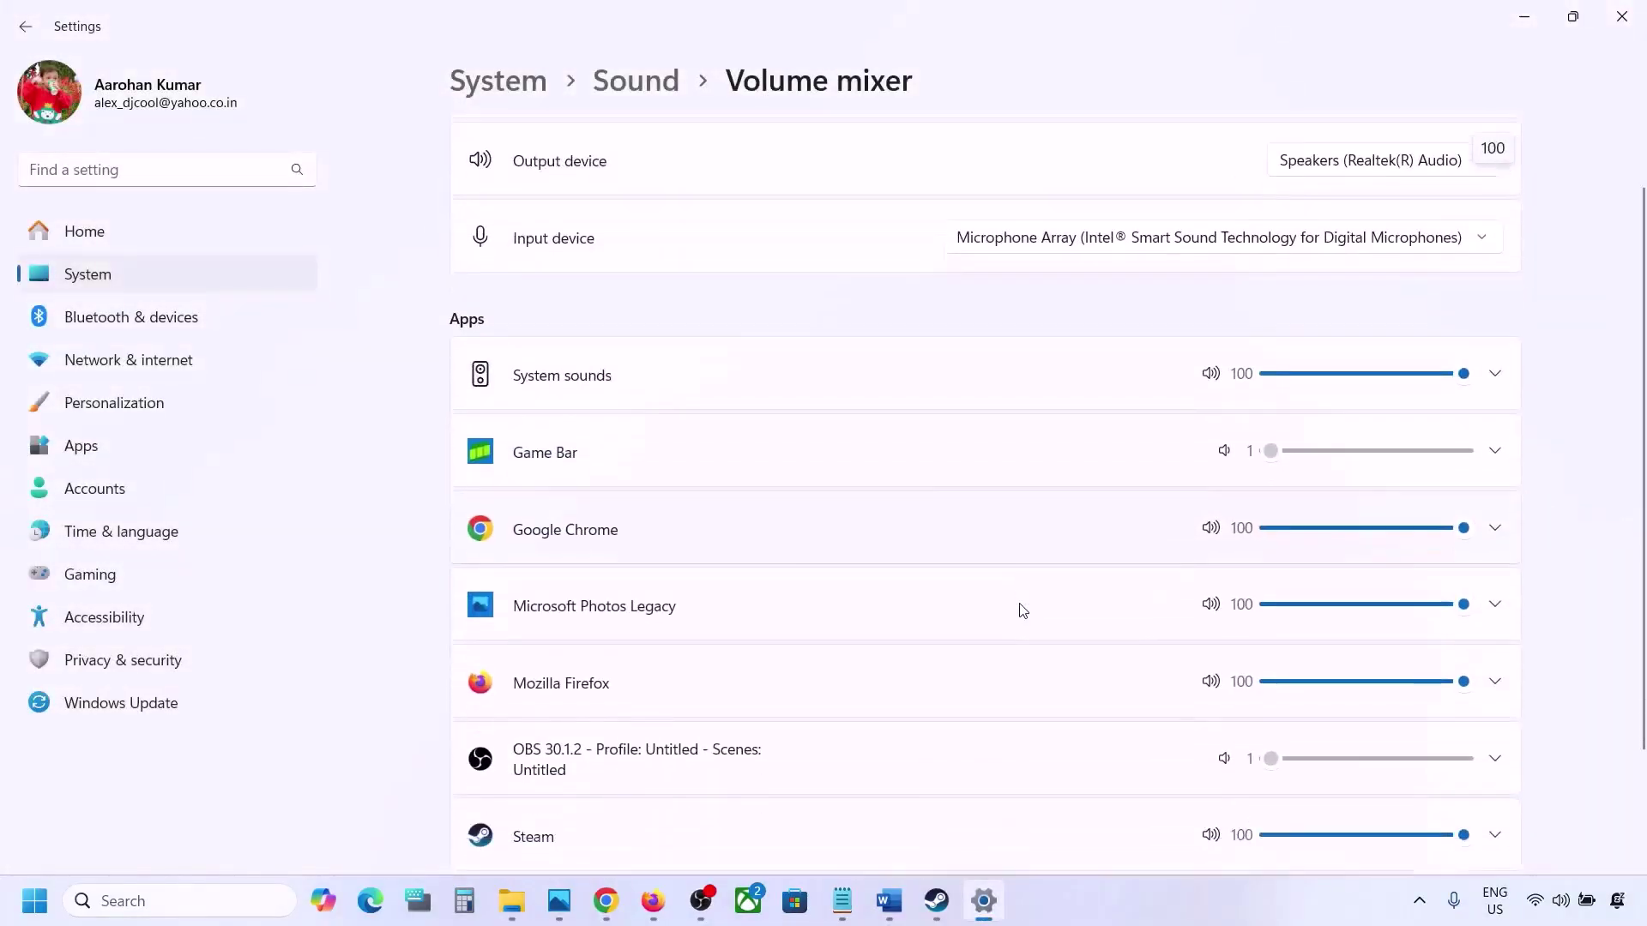
{"action": "scroll", "coordinate": [1023, 610], "scroll_direction": "down", "scroll_amount": 1}
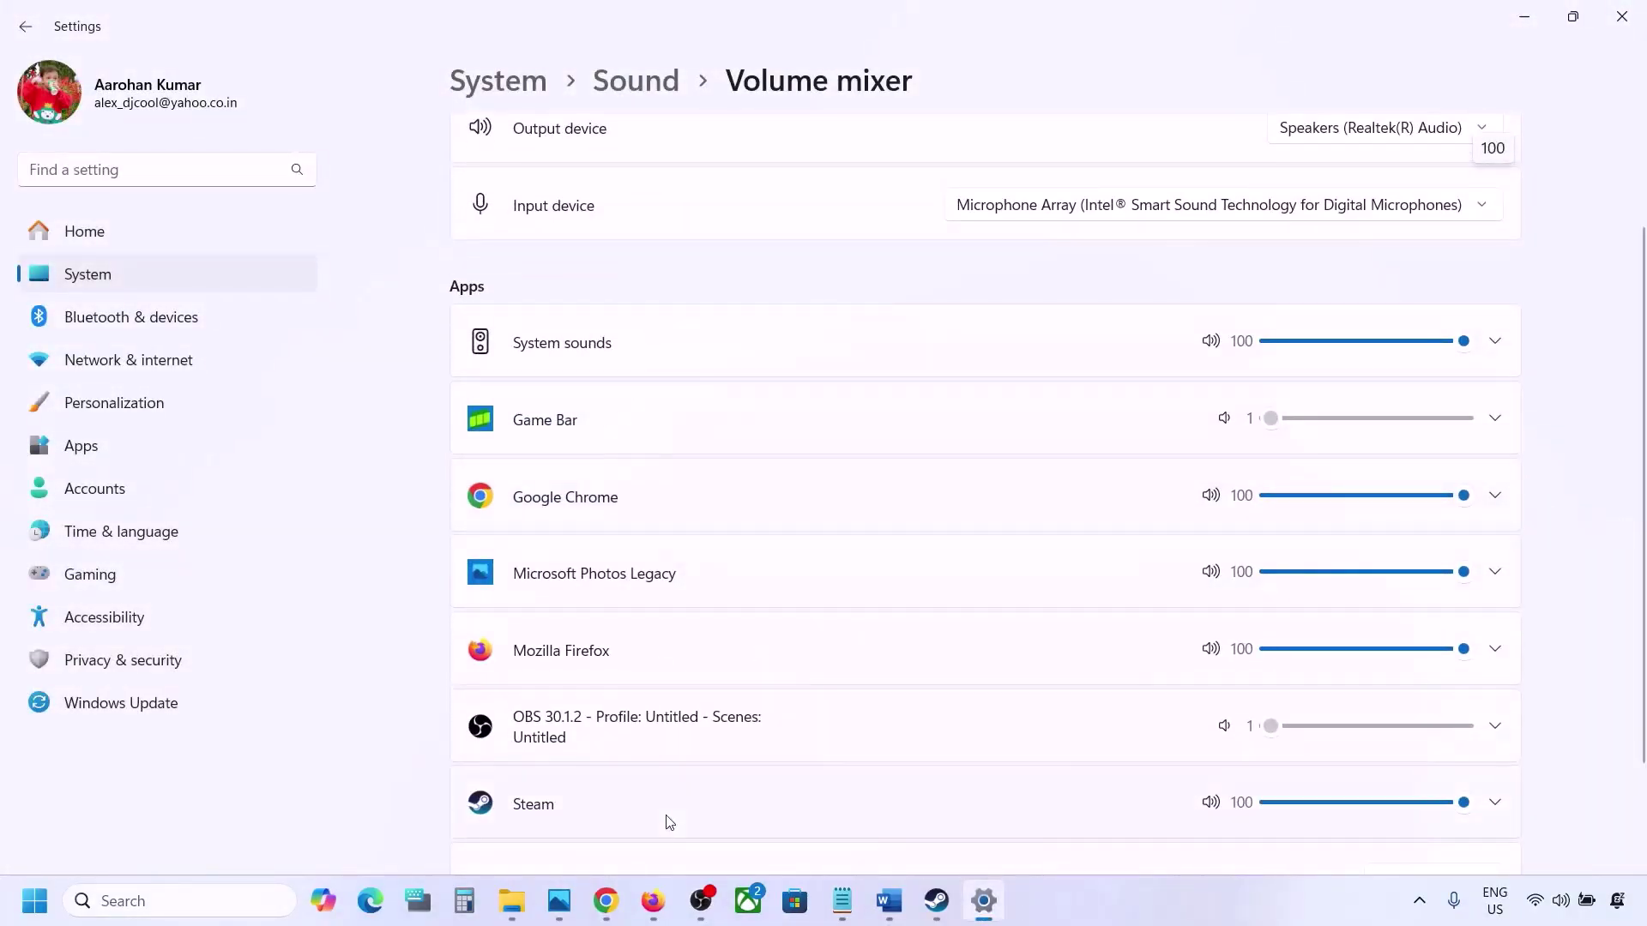
{"action": "scroll", "coordinate": [947, 737], "scroll_direction": "down", "scroll_amount": 1}
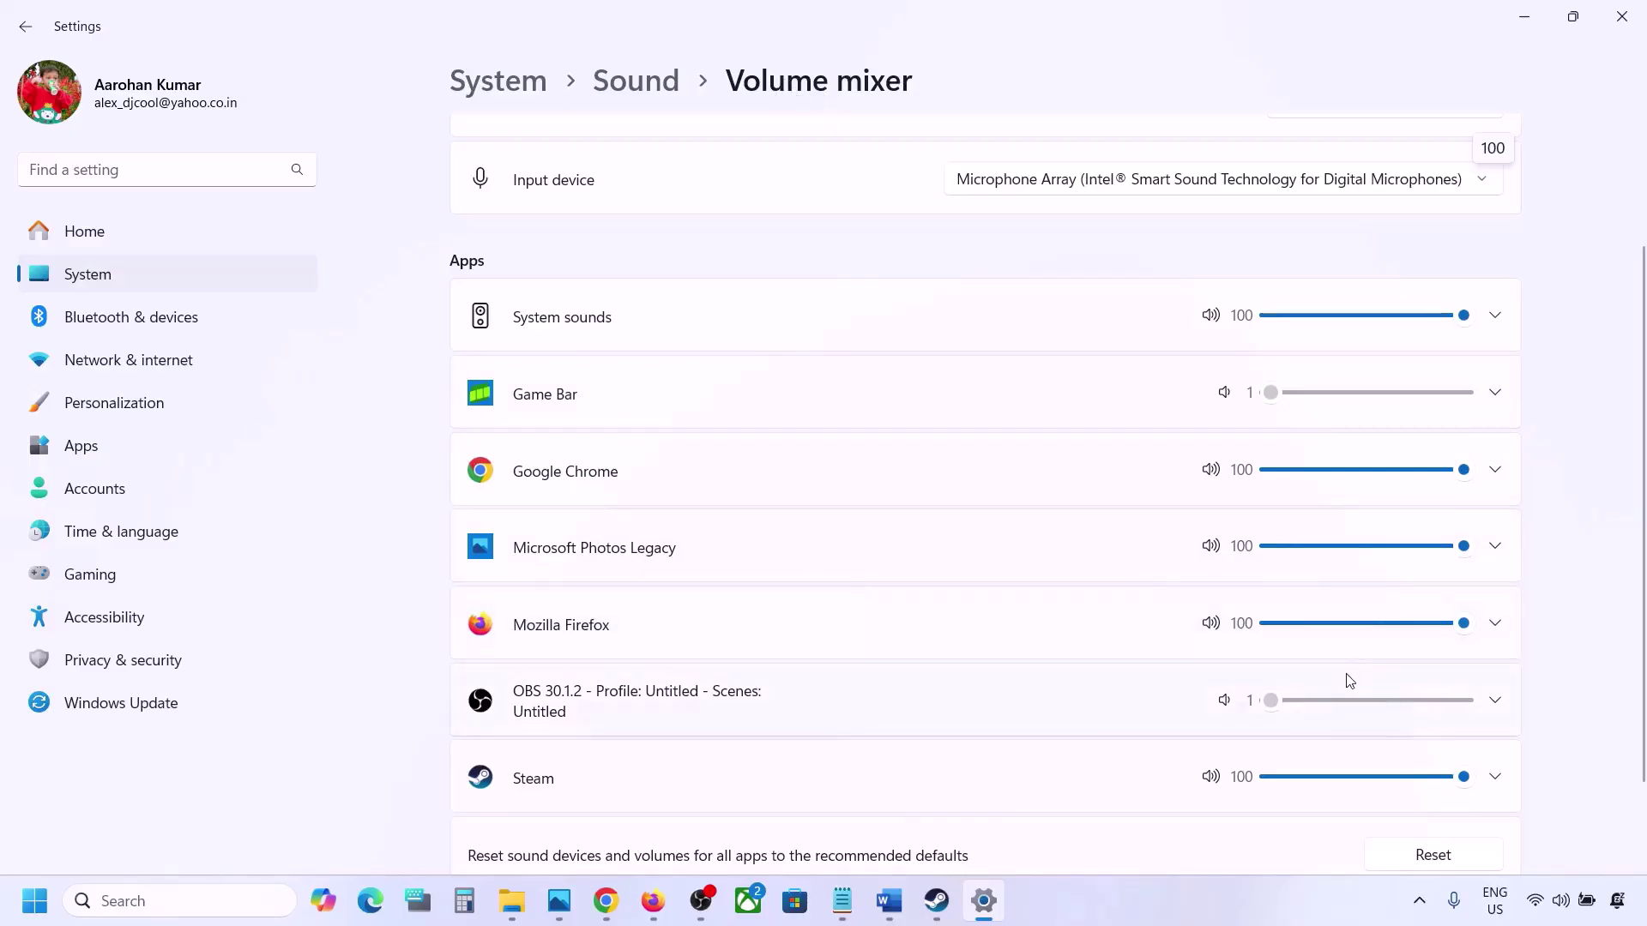
{"action": "mouse_move", "coordinate": [1463, 777]}
{"action": "left_mouse_down"}
{"action": "mouse_move", "coordinate": [1319, 781]}
{"action": "mouse_move", "coordinate": [1479, 776]}
{"action": "left_mouse_up"}
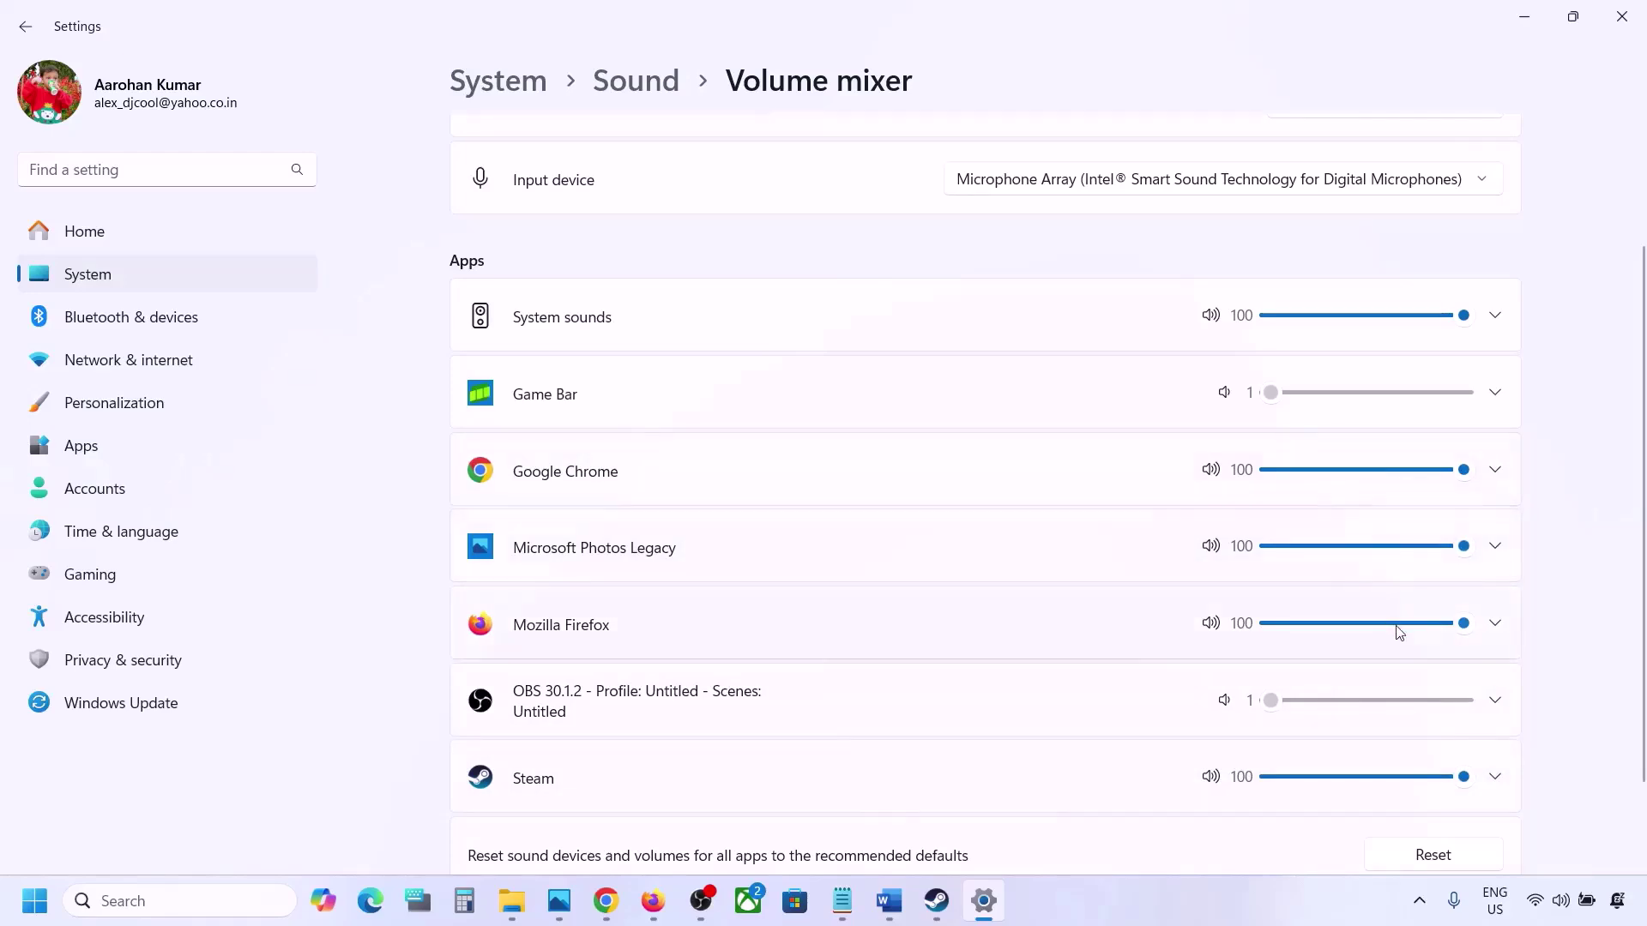
{"action": "left_click", "coordinate": [1622, 17]}
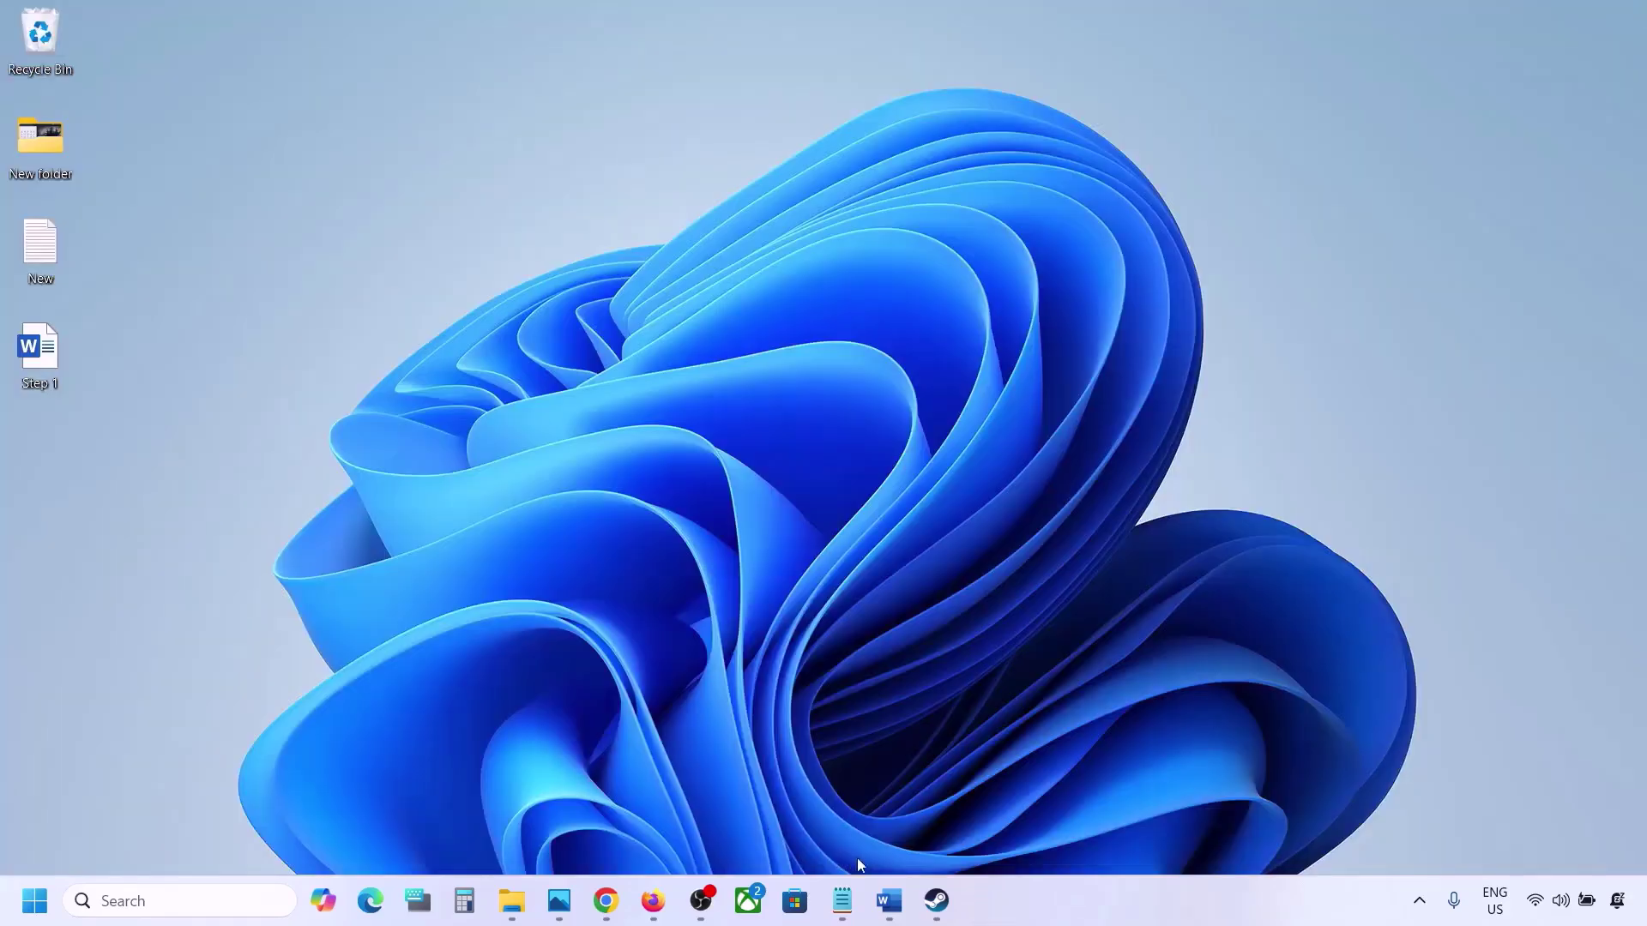
Bring back Word's Step 2 note on audio devices and open the tray volume icon's sound options
{"action": "left_click", "coordinate": [889, 901]}
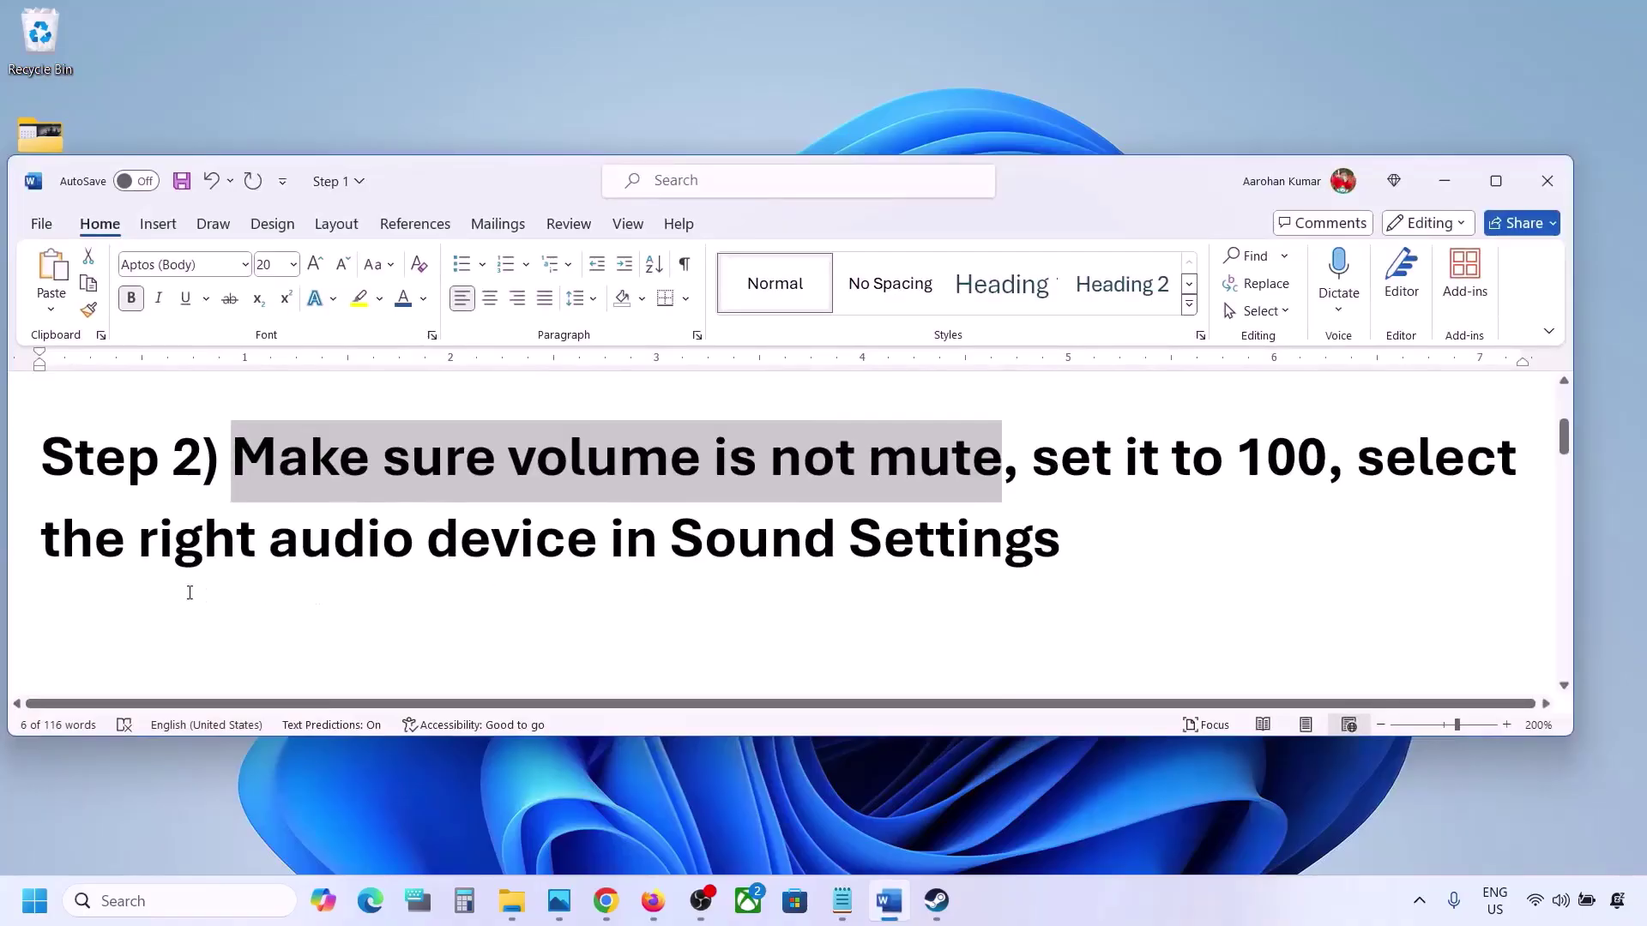
{"action": "left_click_drag", "start_coordinate": [135, 556], "coordinate": [1062, 554]}
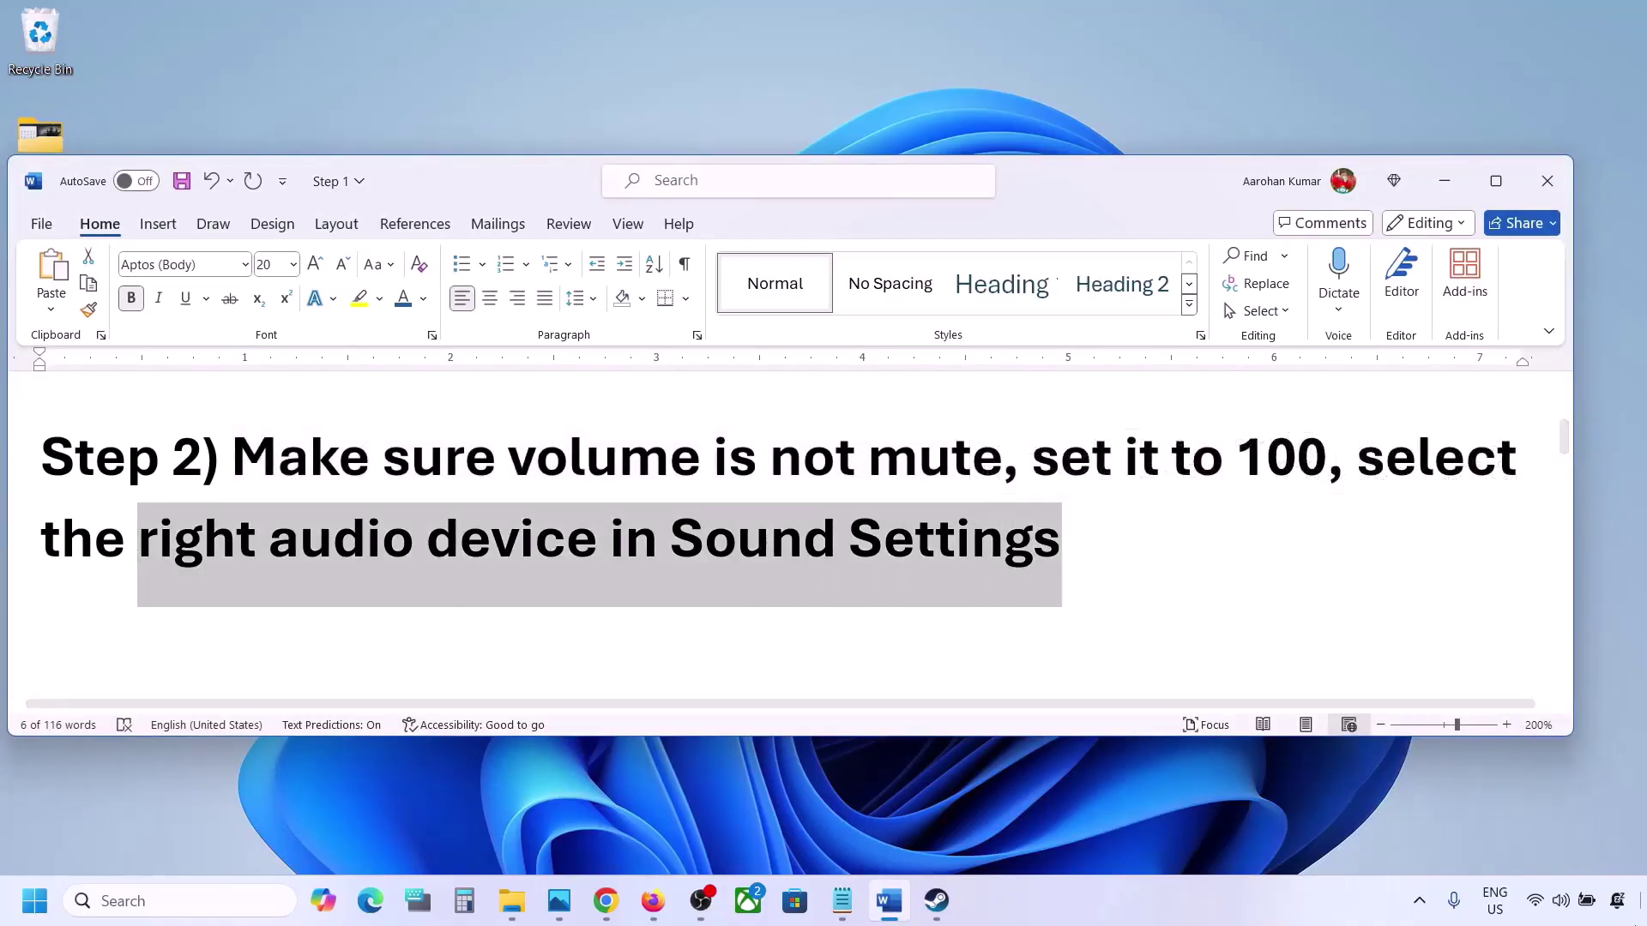
{"action": "left_click", "coordinate": [1560, 902]}
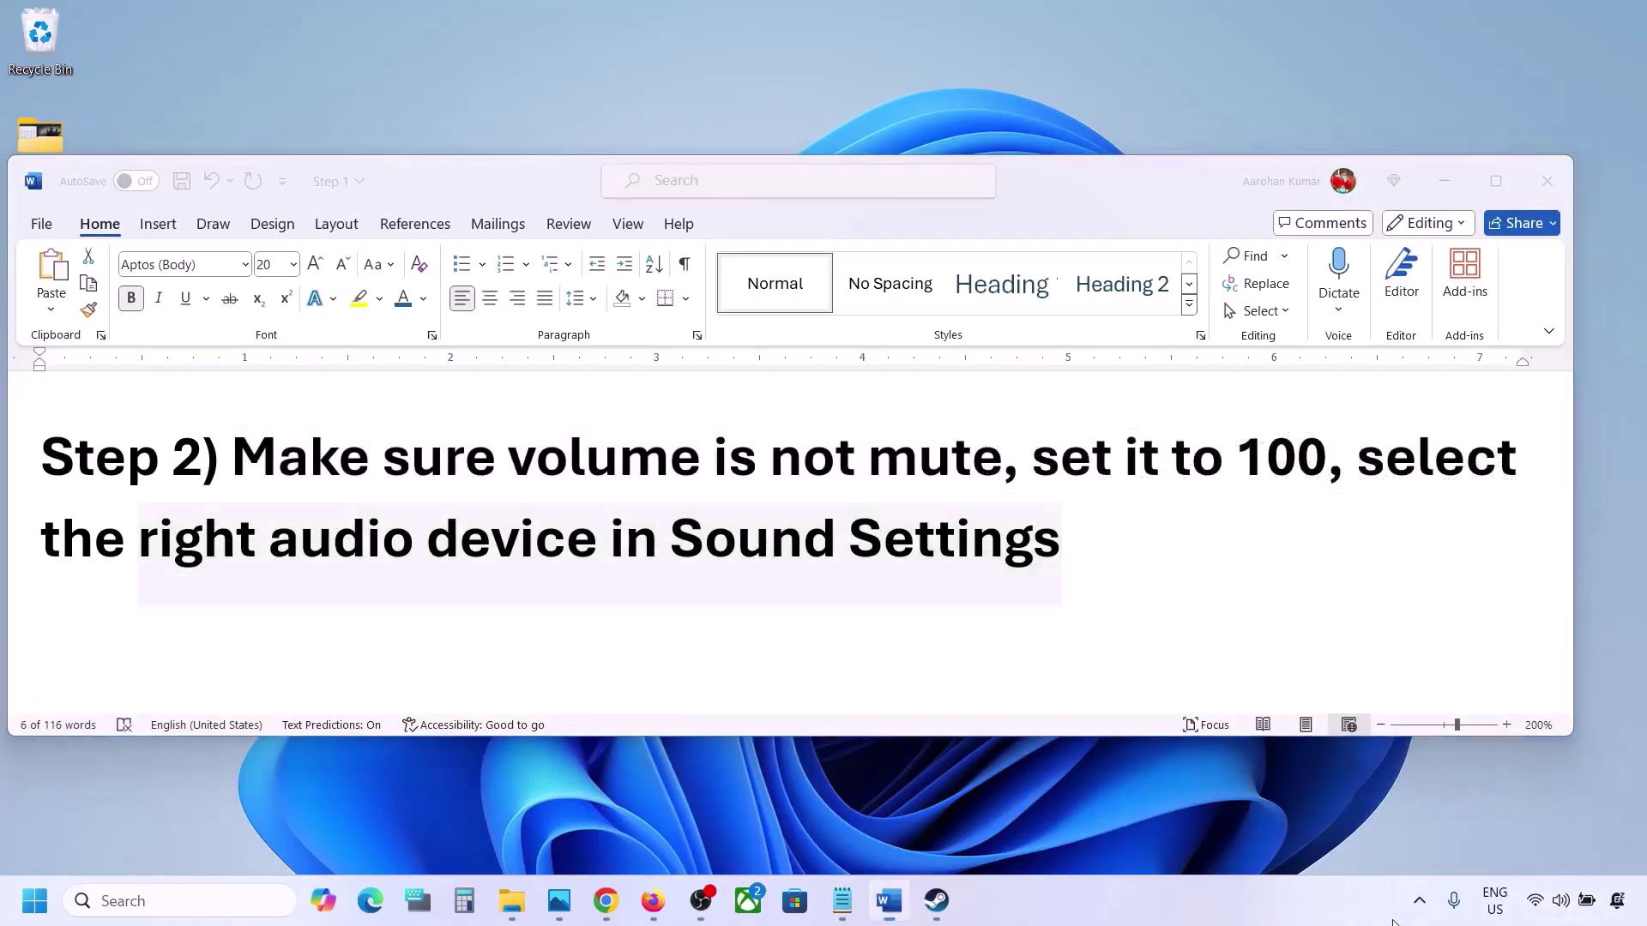
{"action": "right_click", "coordinate": [1559, 905]}
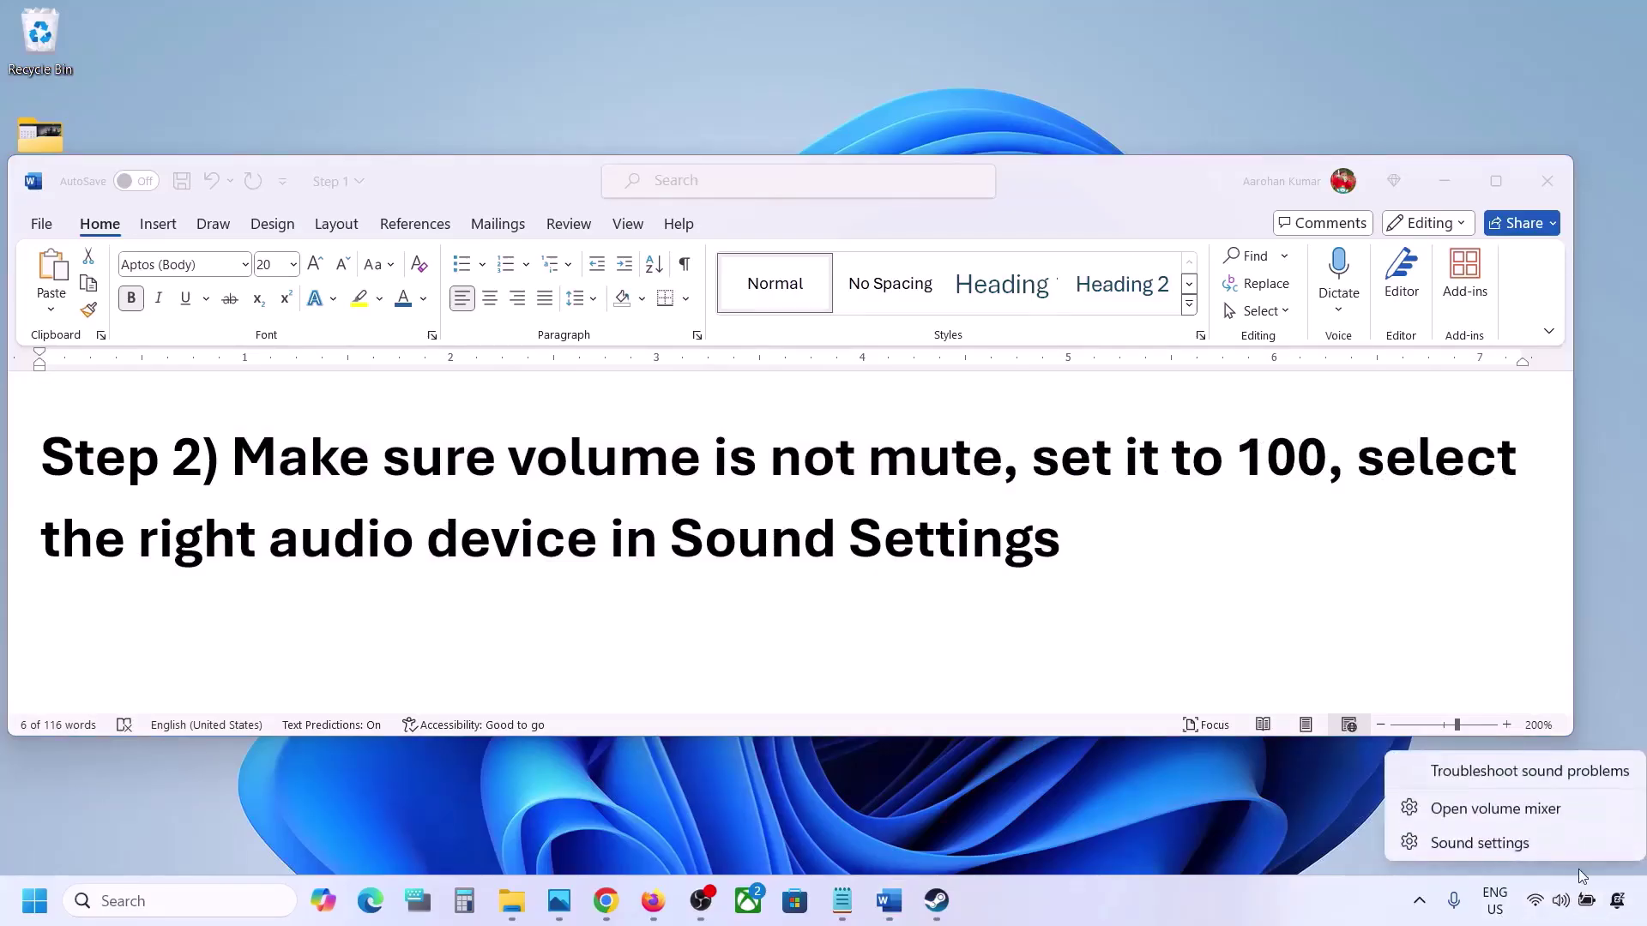
In Sound settings, keep Speakers as the output device at volume 100
{"action": "left_click", "coordinate": [1515, 845]}
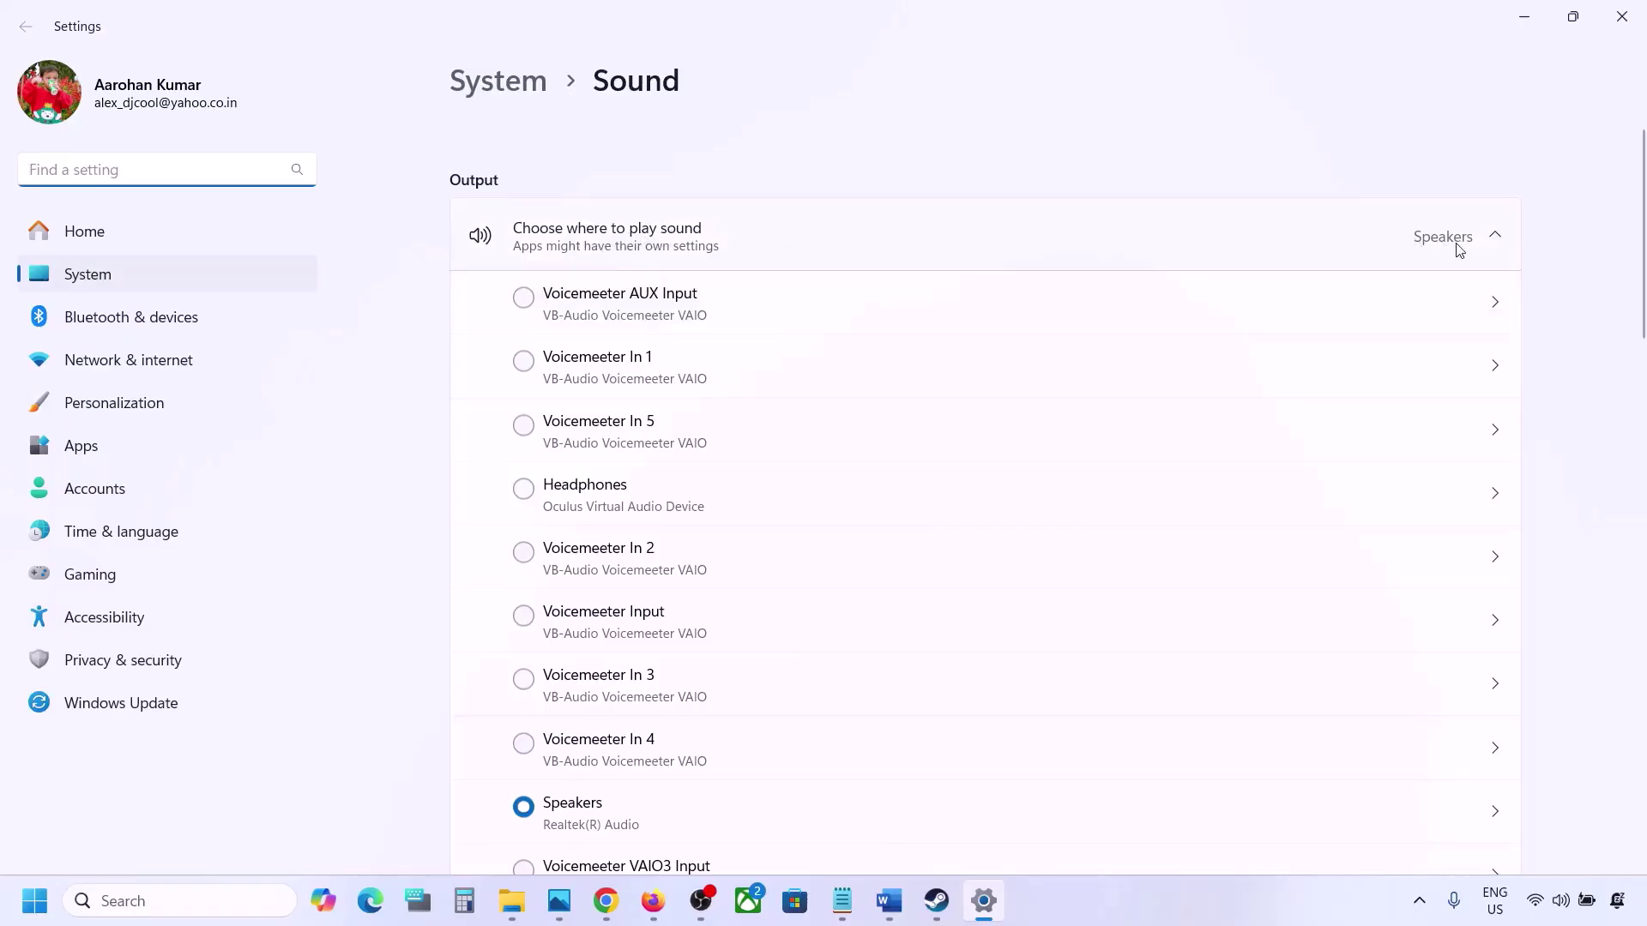
{"action": "scroll", "coordinate": [739, 609], "scroll_direction": "down", "scroll_amount": 3}
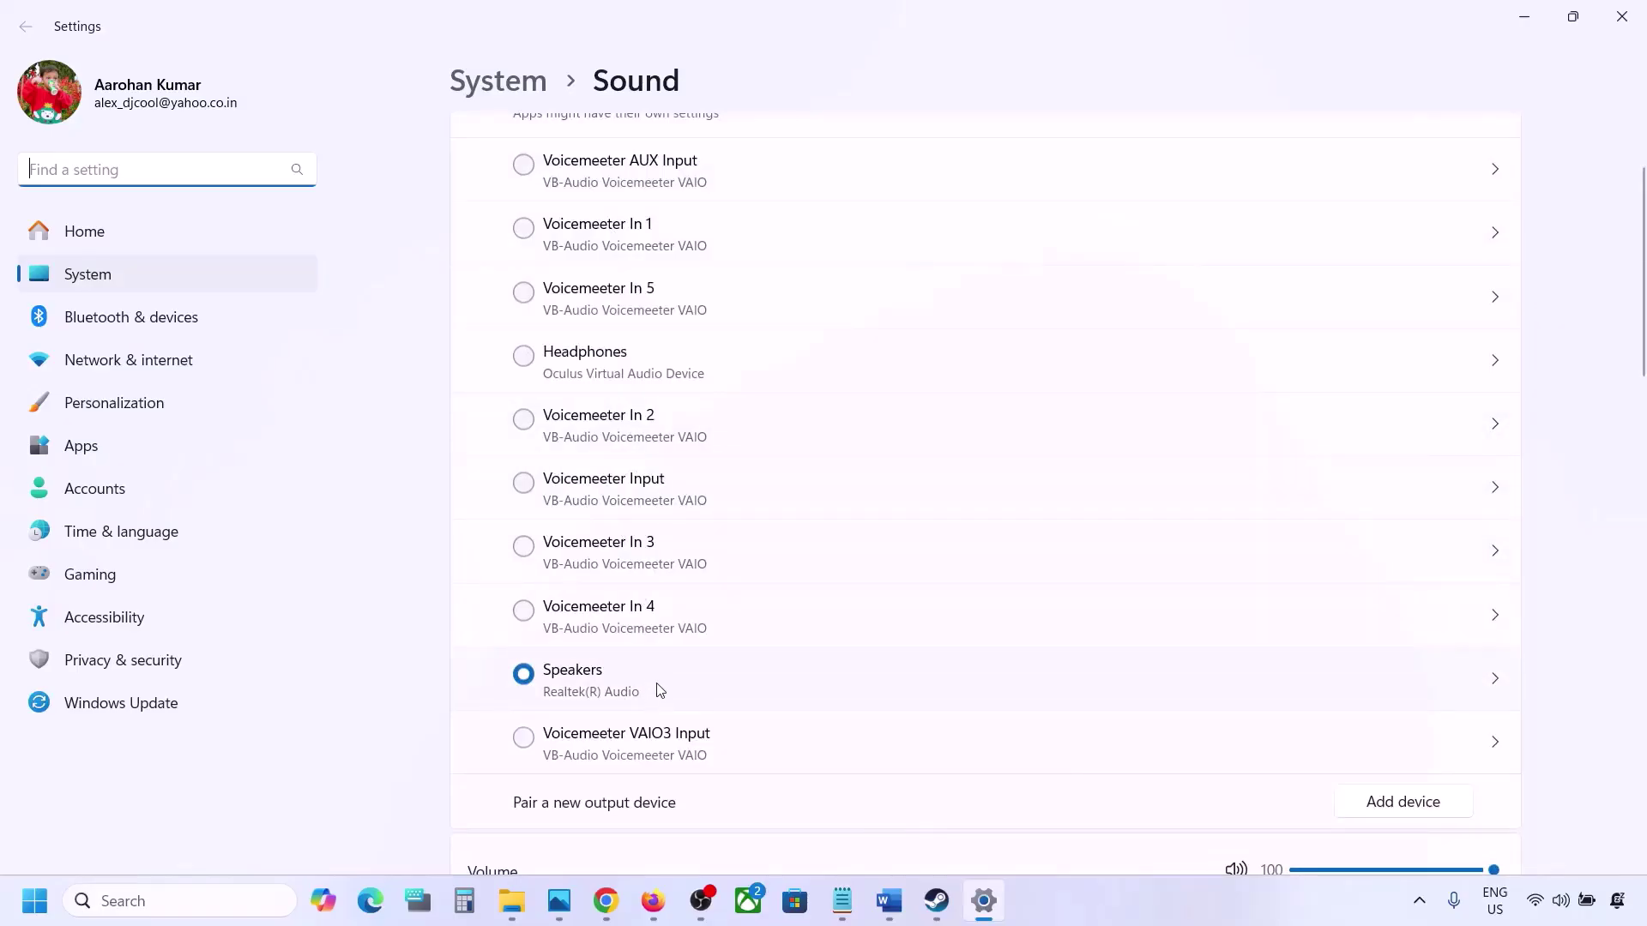
{"action": "left_click", "coordinate": [598, 682]}
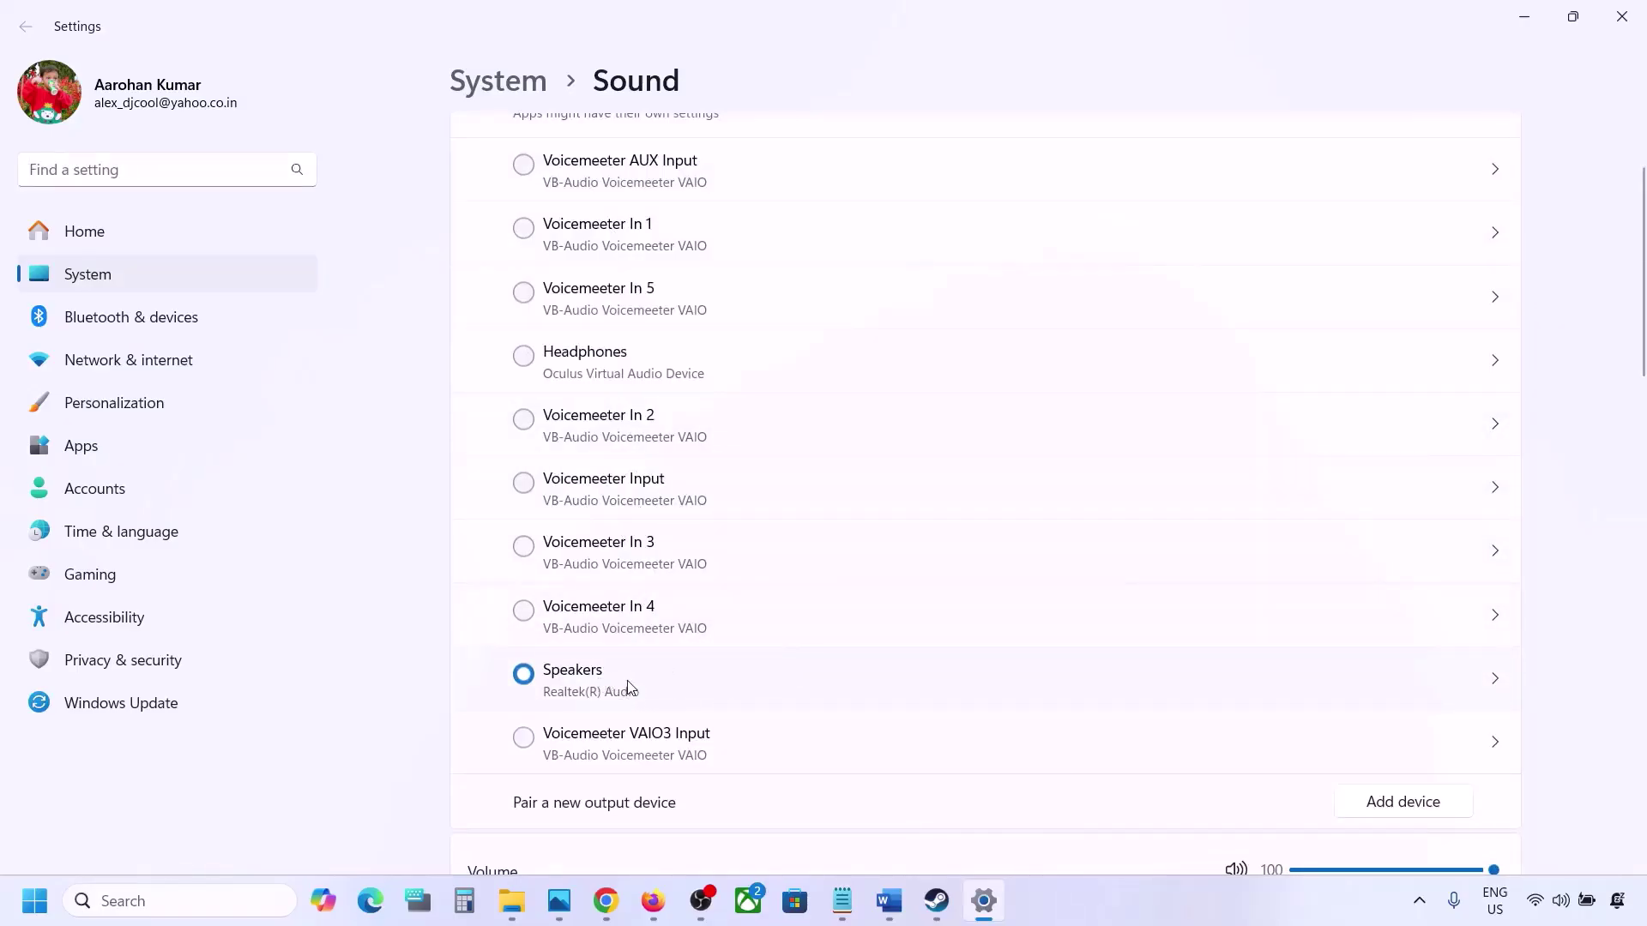
Check Microphone Array is the input at volume 100, then close Settings
{"action": "scroll", "coordinate": [630, 687], "scroll_direction": "down", "scroll_amount": 5}
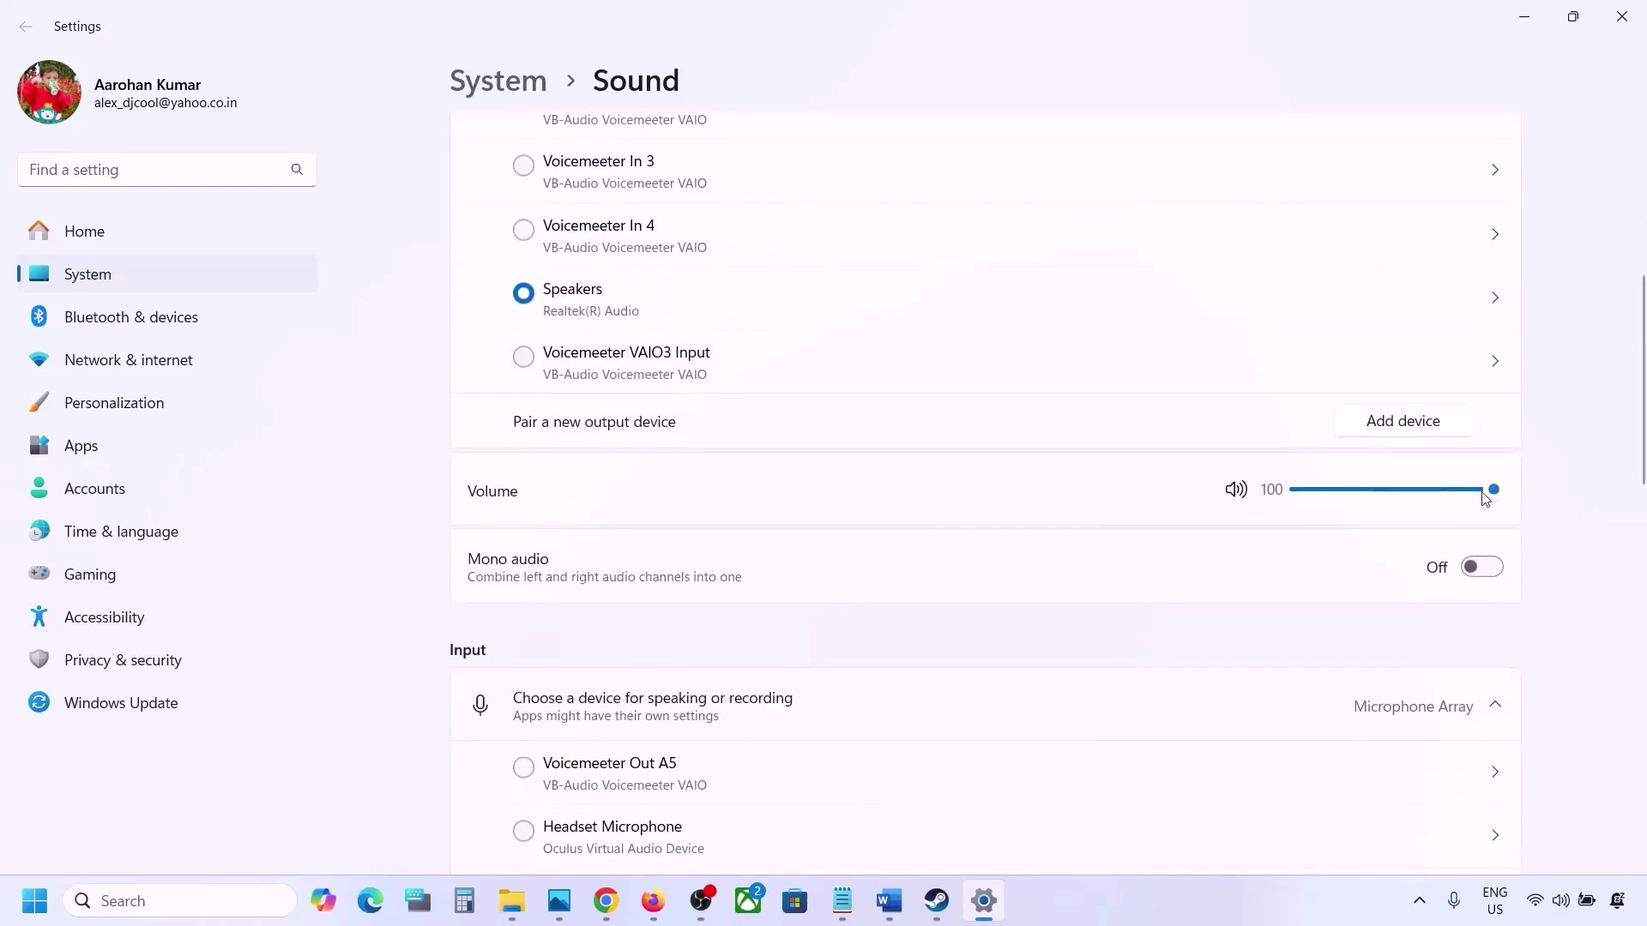
{"action": "scroll", "coordinate": [1092, 617], "scroll_direction": "down", "scroll_amount": 1}
{"action": "scroll", "coordinate": [1092, 617], "scroll_direction": "down", "scroll_amount": 6}
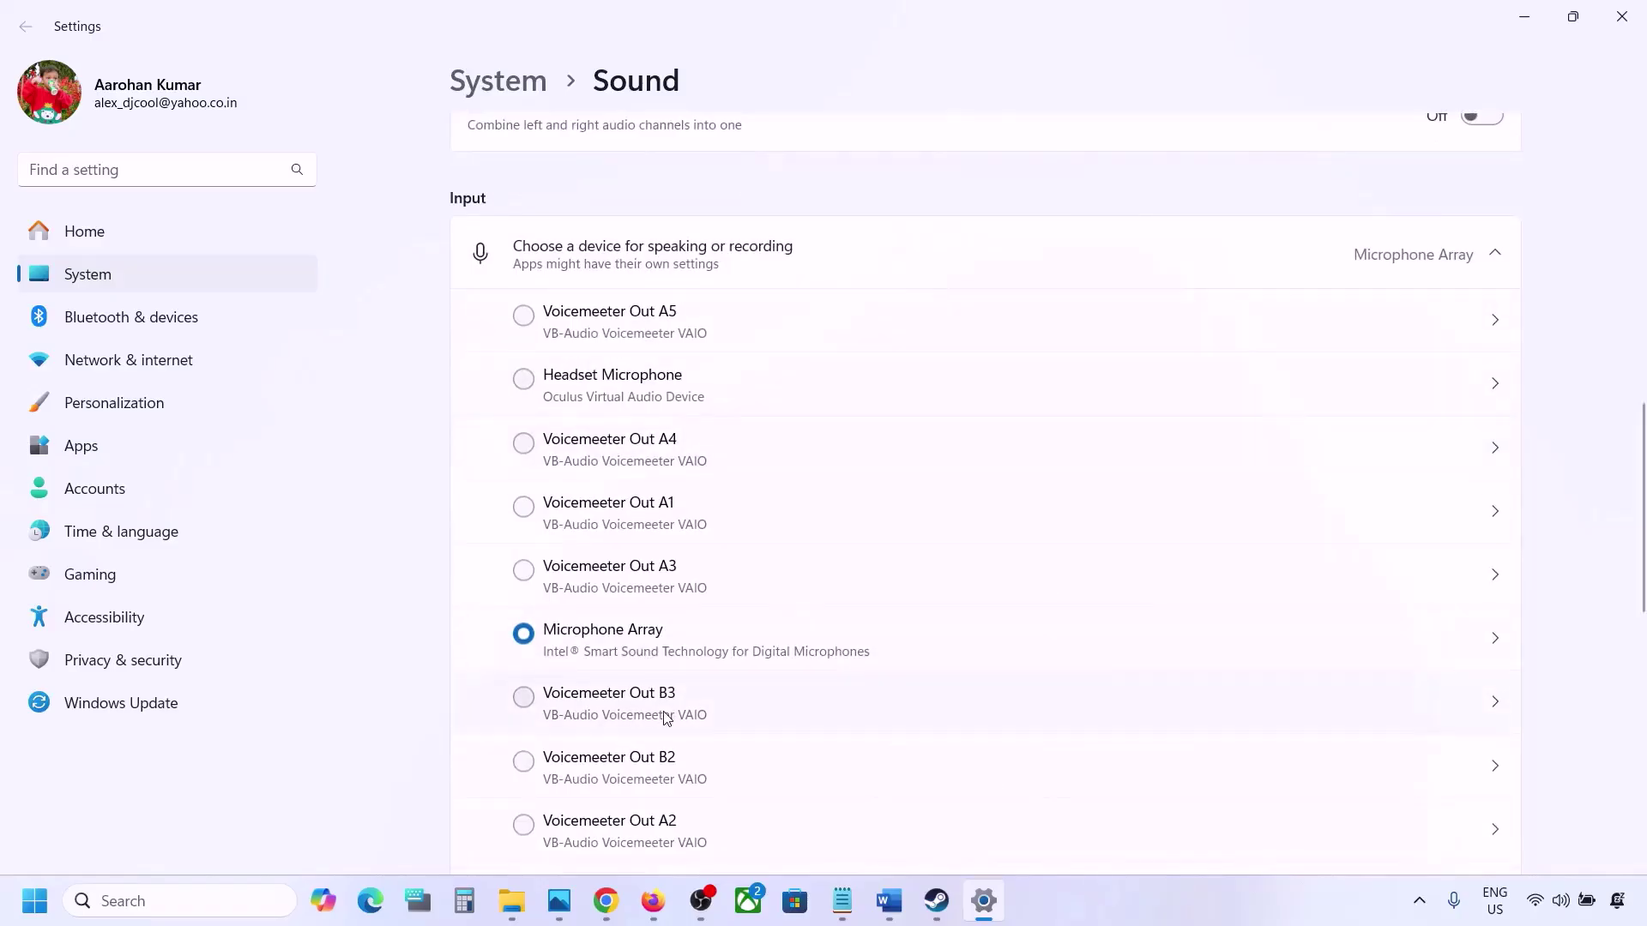
{"action": "scroll", "coordinate": [665, 717], "scroll_direction": "down", "scroll_amount": 2}
{"action": "scroll", "coordinate": [843, 624], "scroll_direction": "down", "scroll_amount": 1}
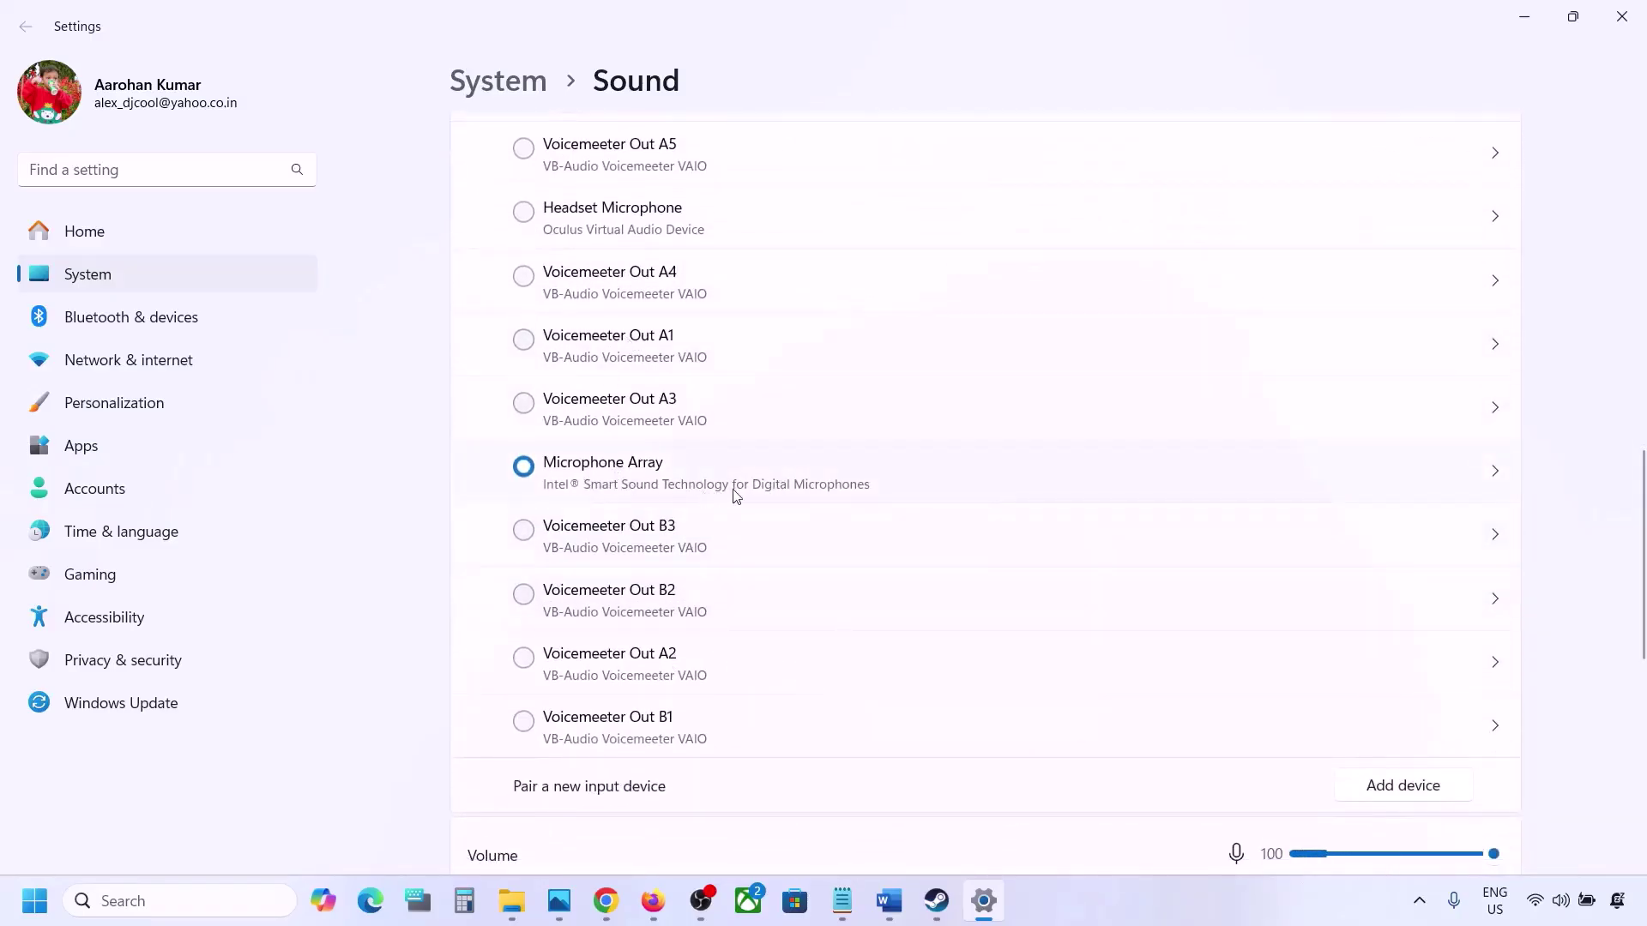
{"action": "scroll", "coordinate": [733, 494], "scroll_direction": "down", "scroll_amount": 3}
{"action": "scroll", "coordinate": [733, 496], "scroll_direction": "down", "scroll_amount": 2}
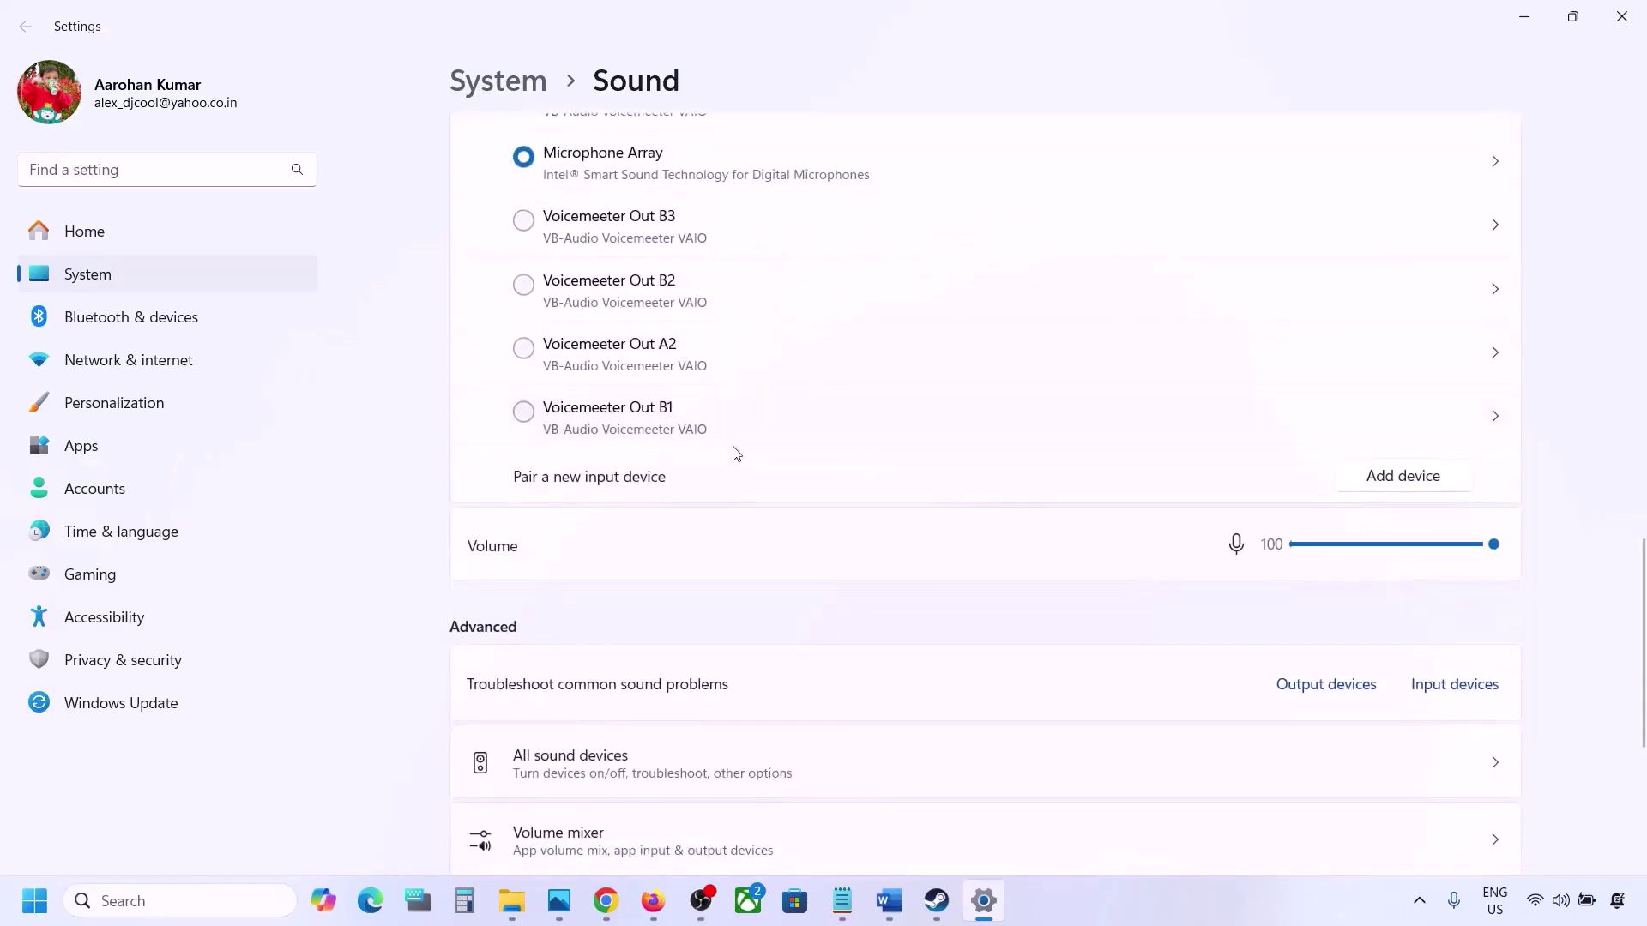
{"action": "scroll", "coordinate": [731, 480], "scroll_direction": "up", "scroll_amount": 4}
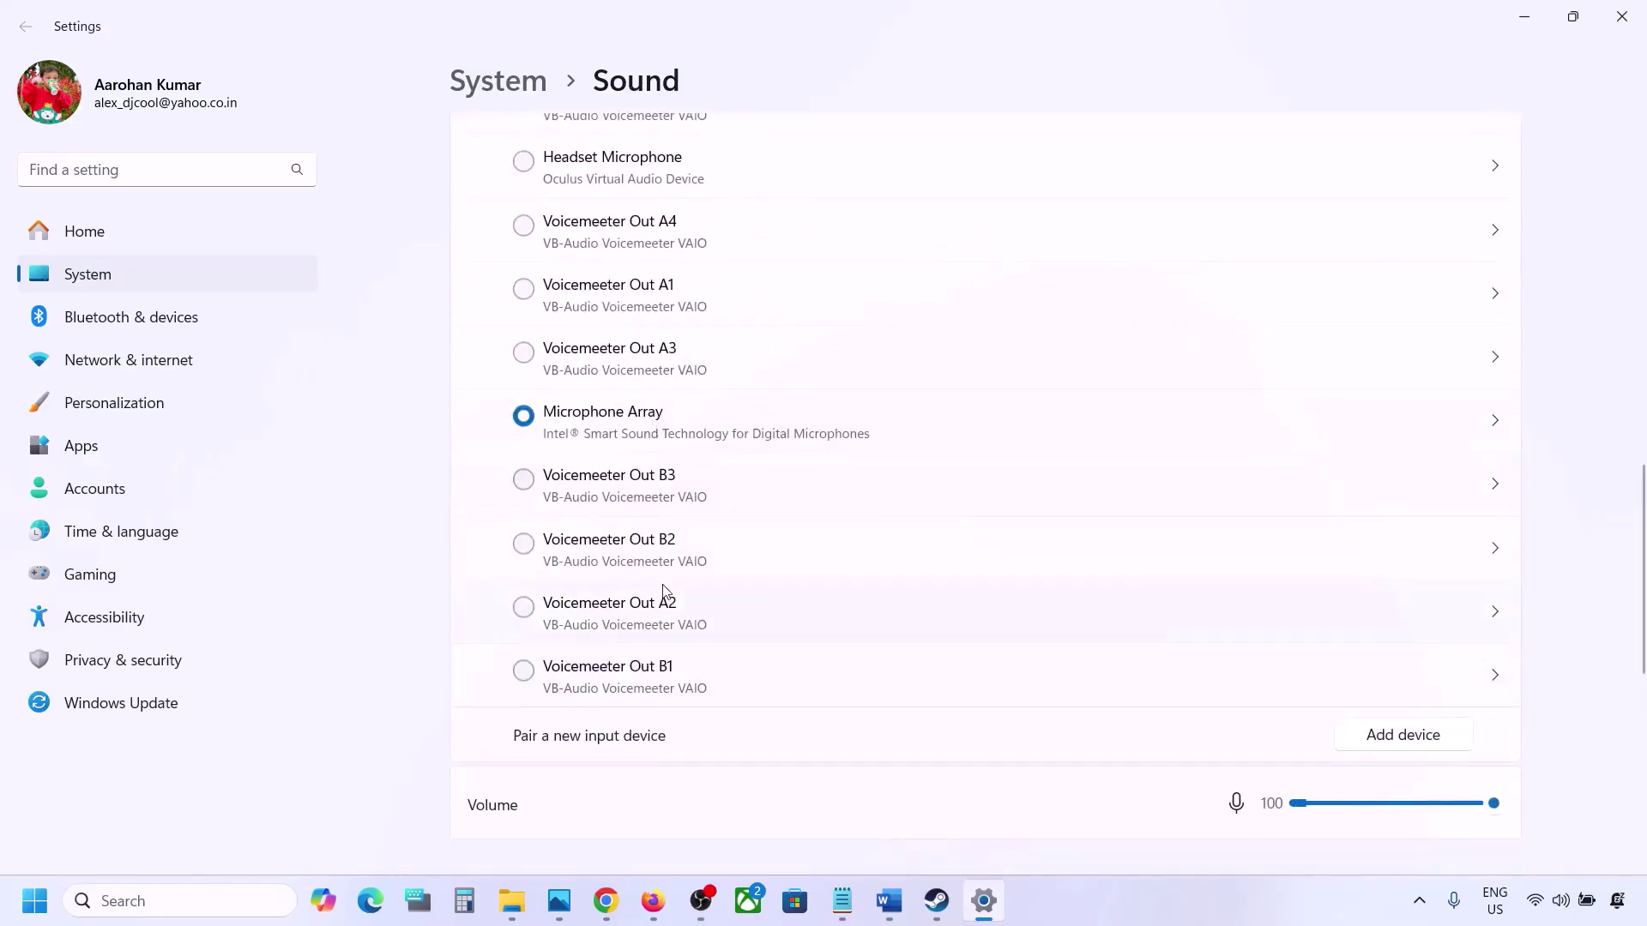
{"action": "scroll", "coordinate": [665, 591], "scroll_direction": "down", "scroll_amount": 4}
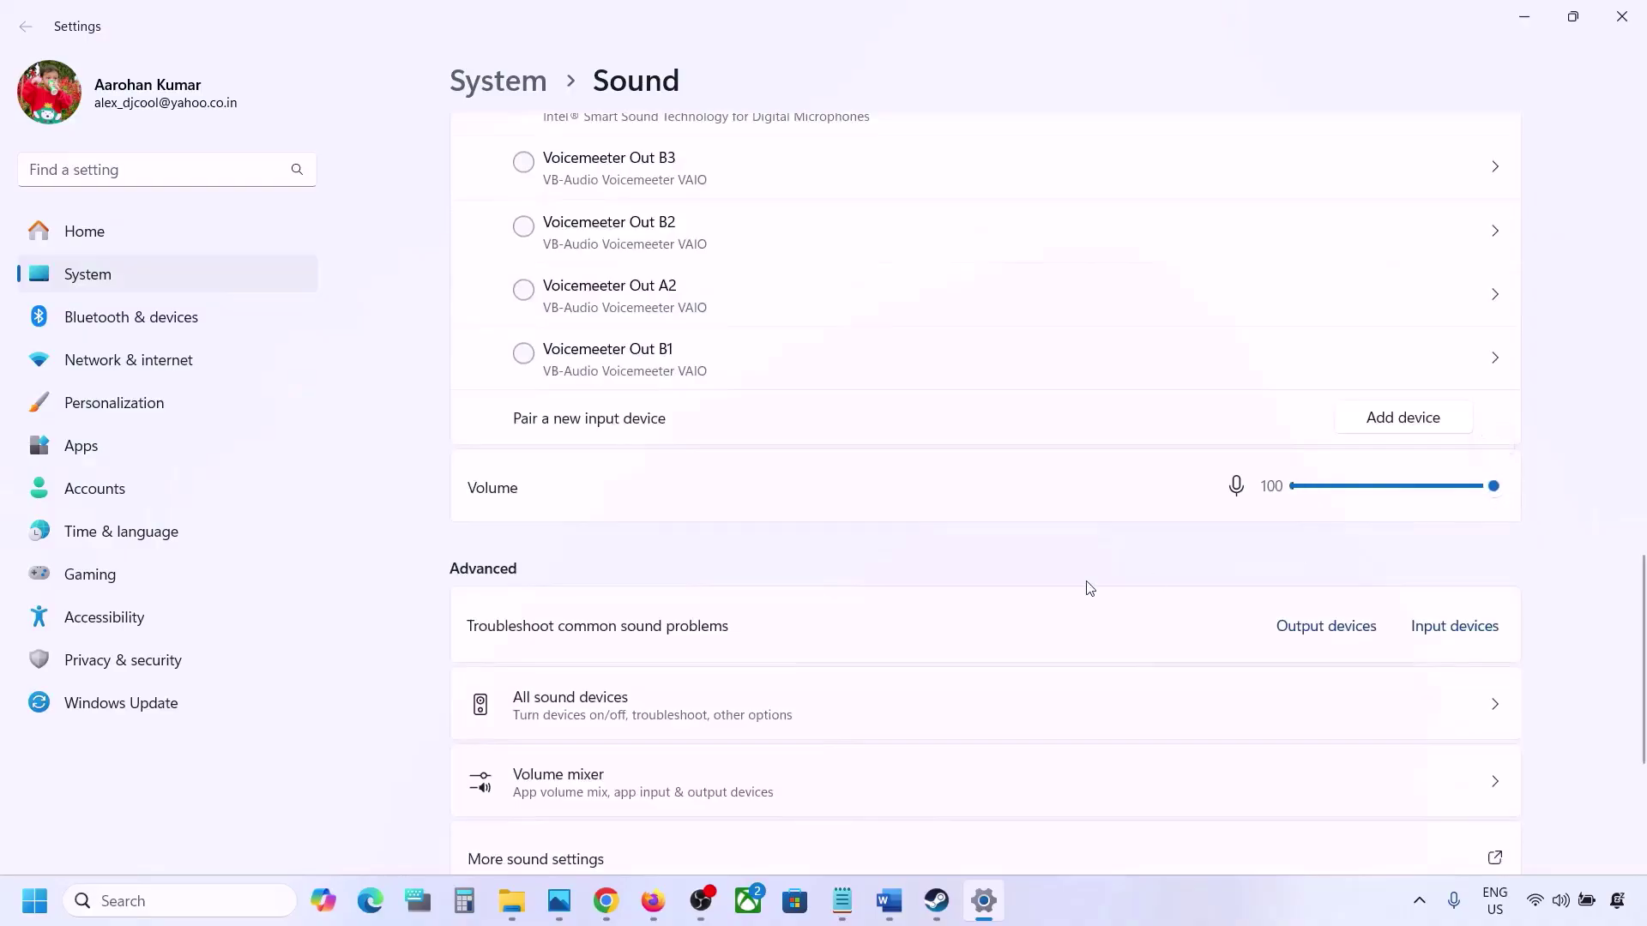
{"action": "scroll", "coordinate": [1087, 584], "scroll_direction": "down", "scroll_amount": 2}
{"action": "scroll", "coordinate": [1150, 507], "scroll_direction": "down", "scroll_amount": 2}
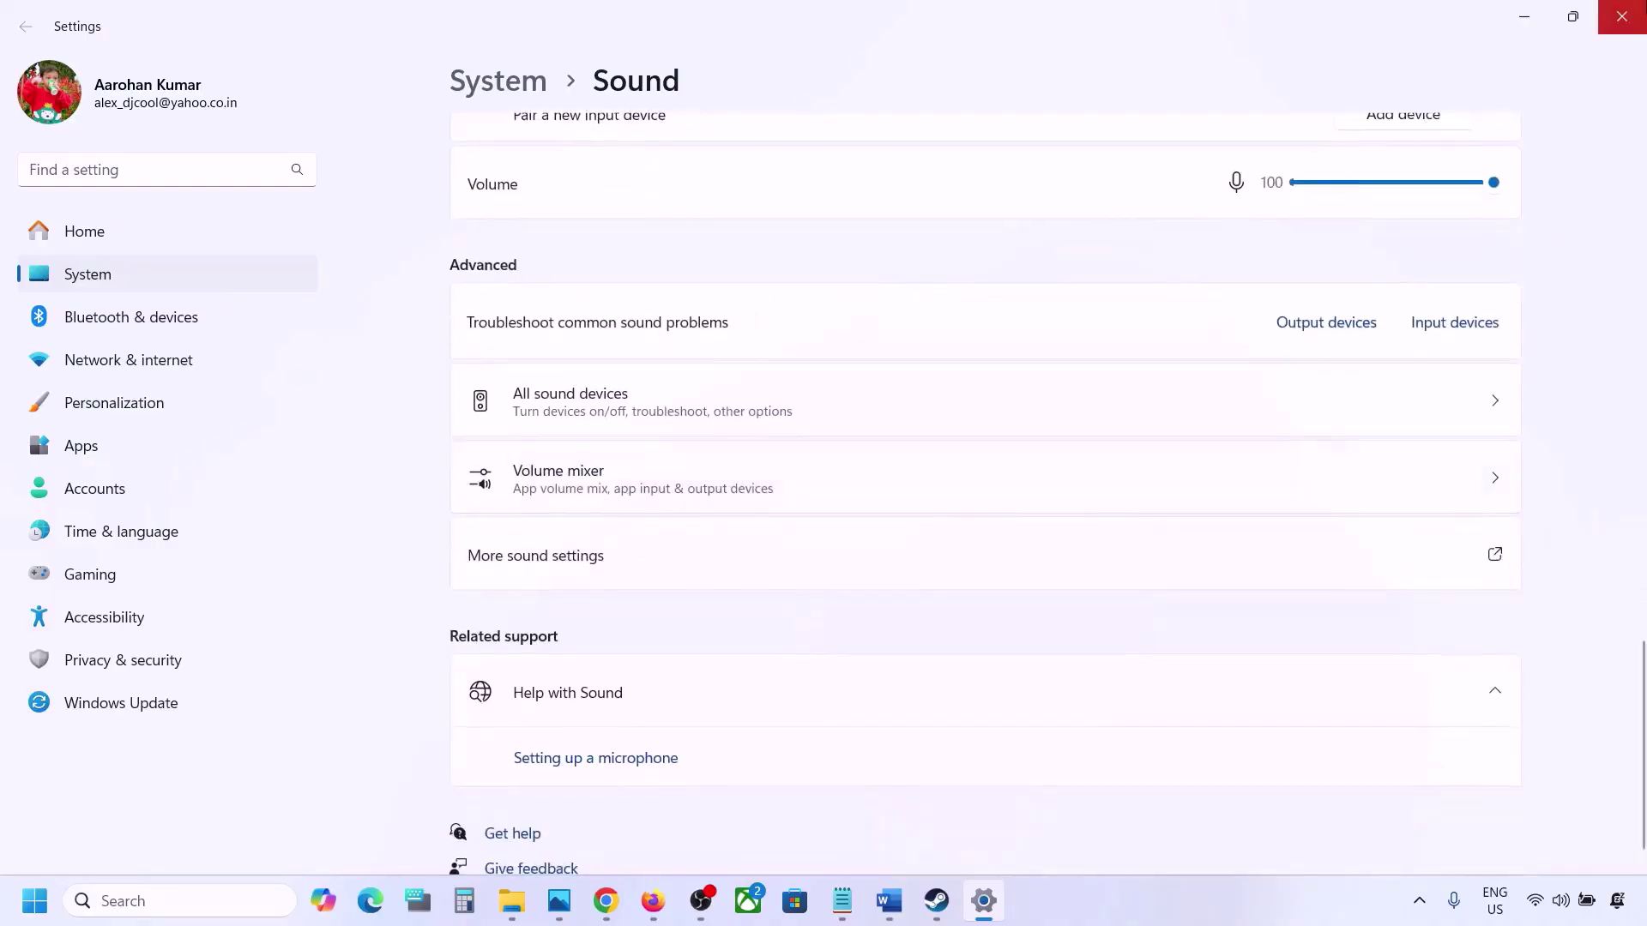
{"action": "left_click", "coordinate": [1628, 16]}
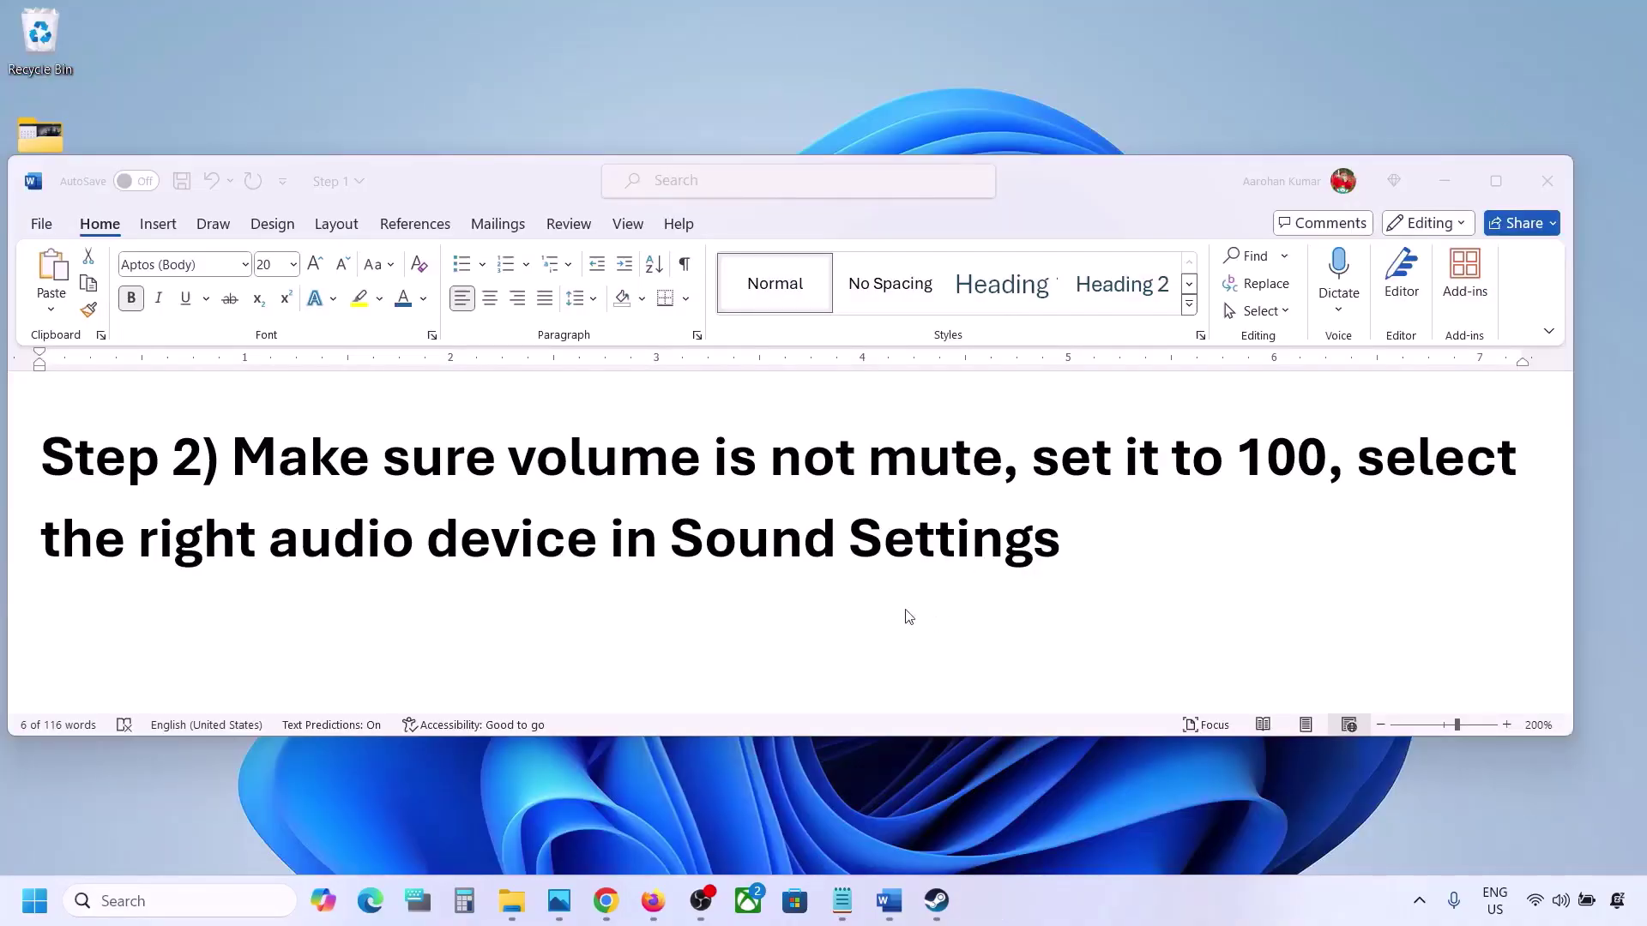
Scroll Word to Step 3 and highlight its 'Restart the game' advice
{"action": "scroll", "coordinate": [764, 598], "scroll_direction": "down", "scroll_amount": 3}
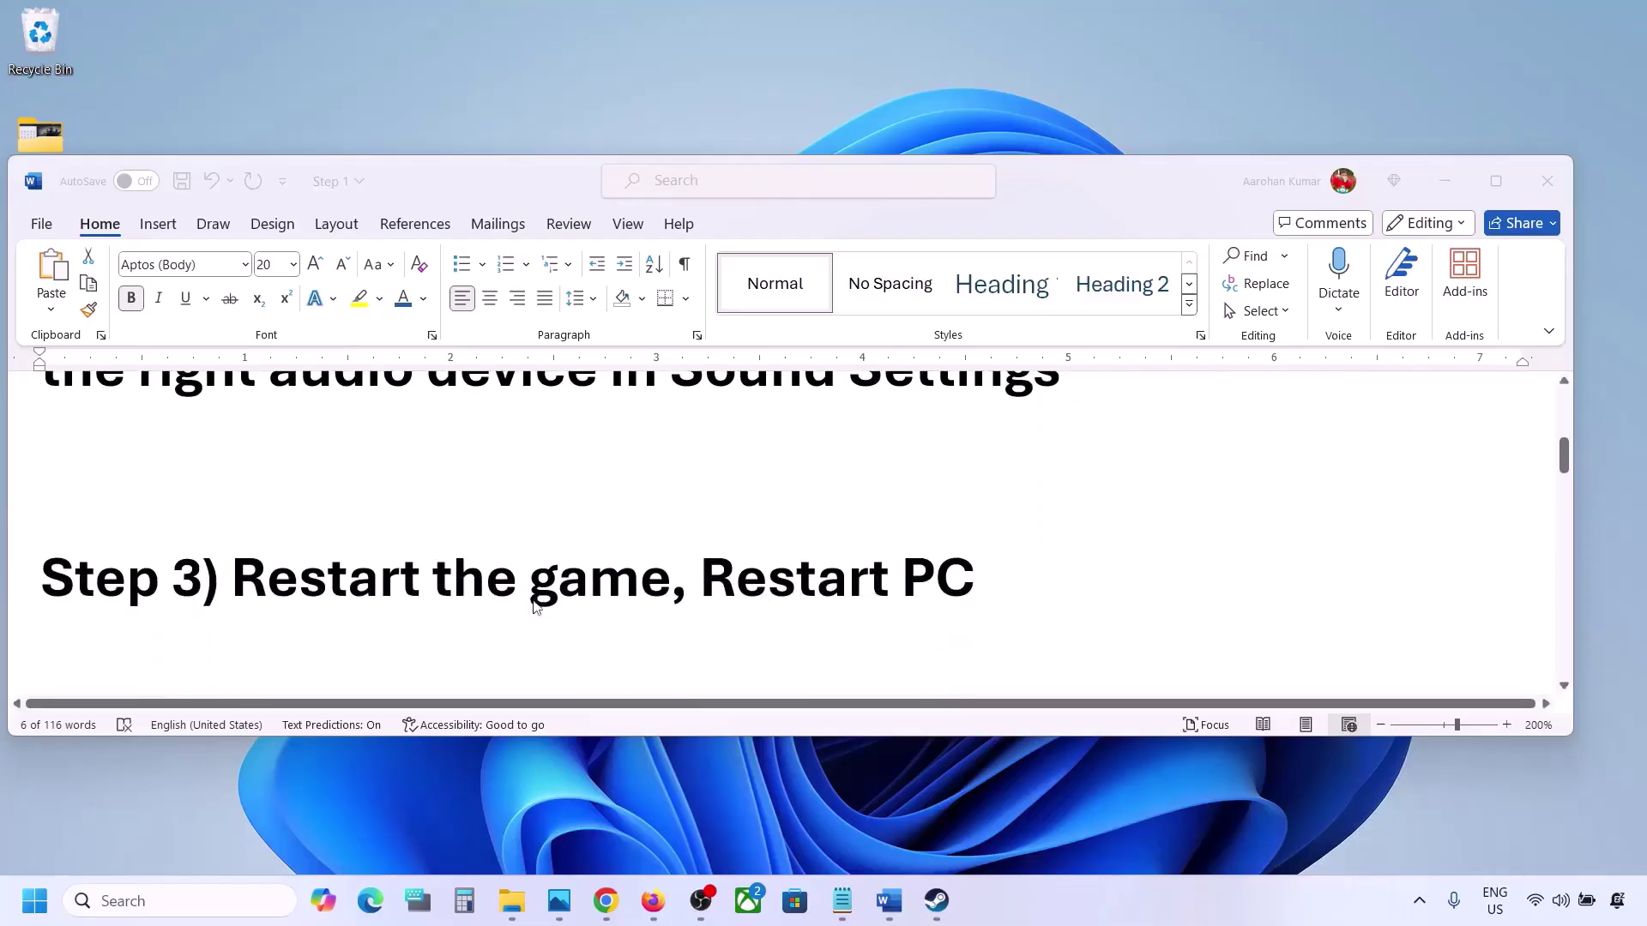
{"action": "double_click", "coordinate": [296, 577]}
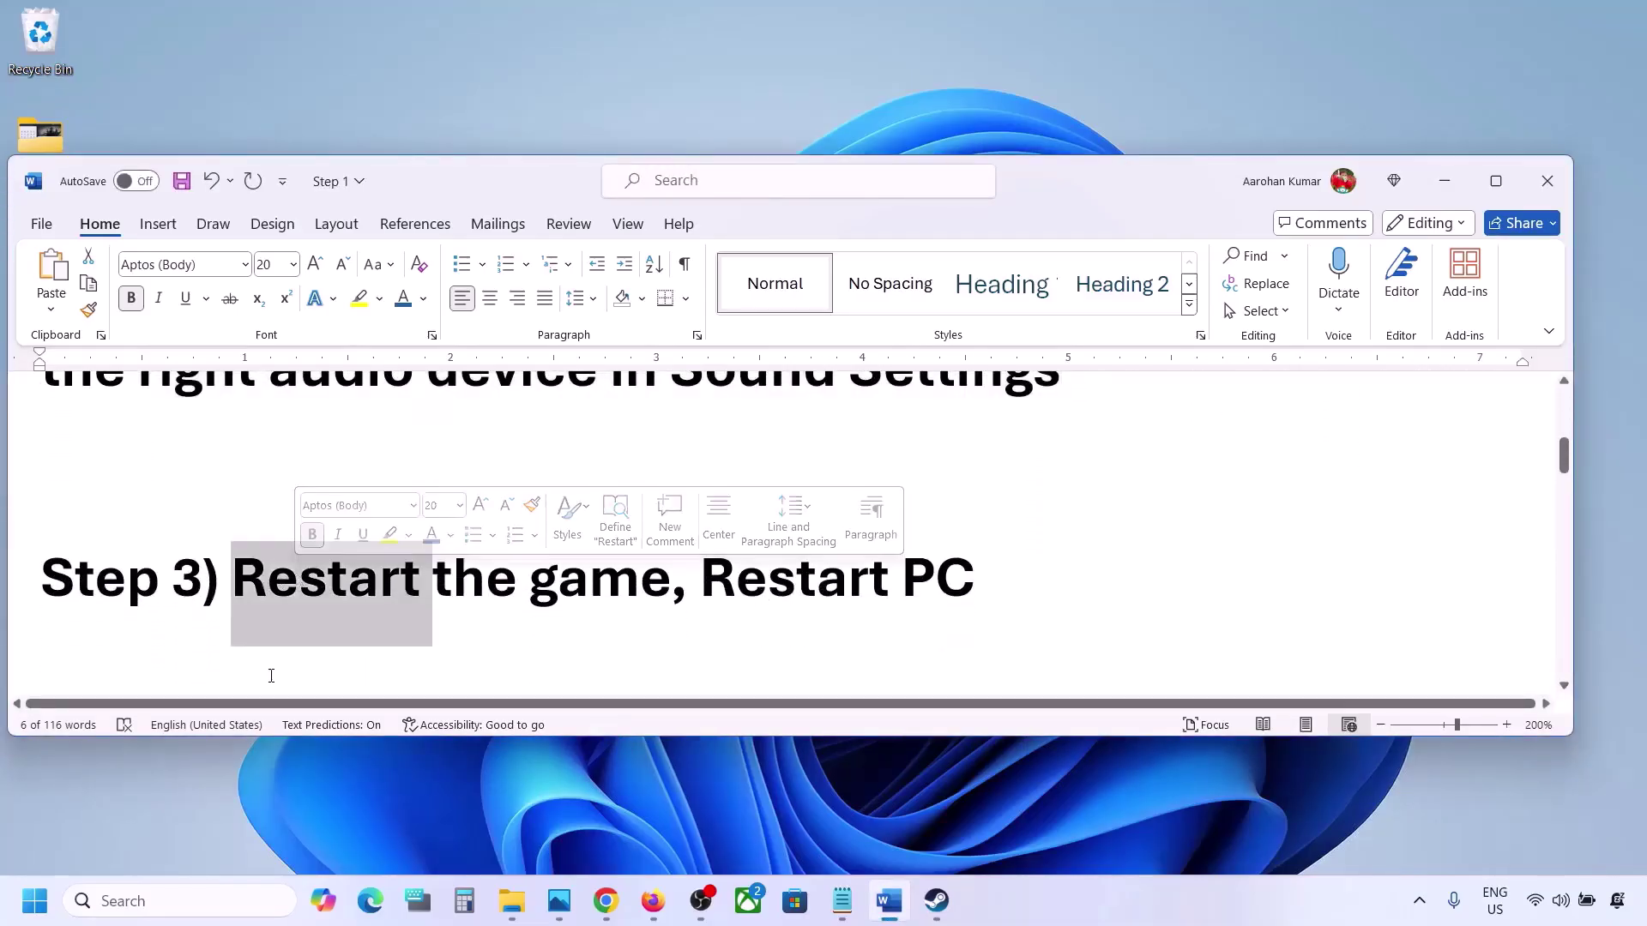
{"action": "left_click", "coordinate": [464, 575]}
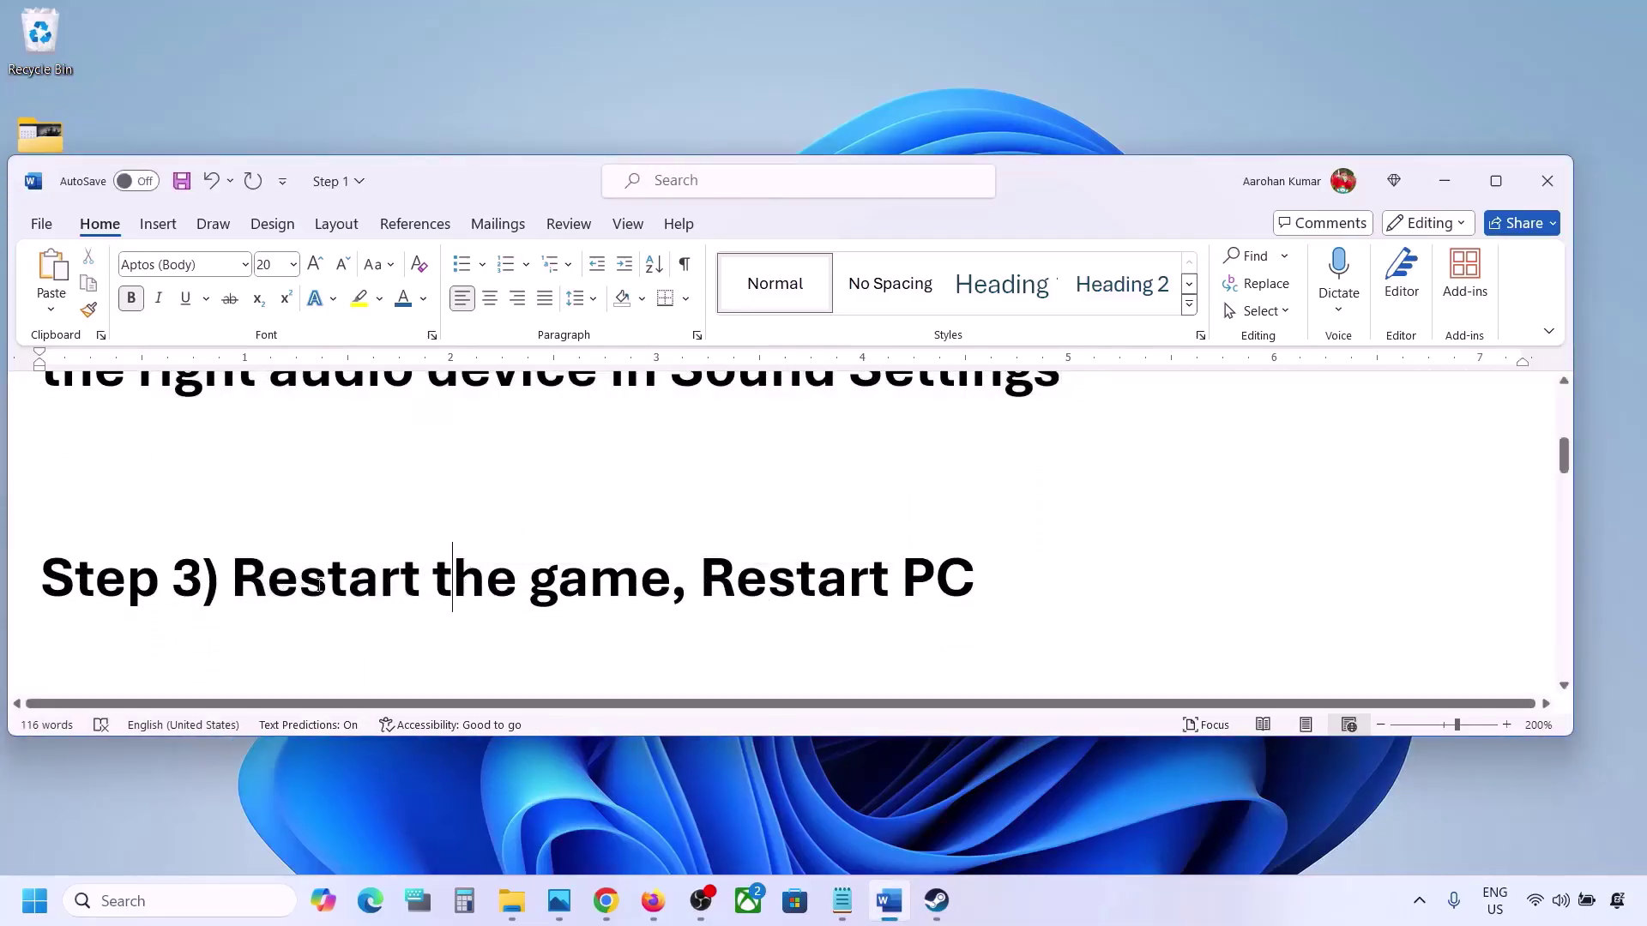
{"action": "left_click_drag", "start_coordinate": [288, 587], "coordinate": [975, 580]}
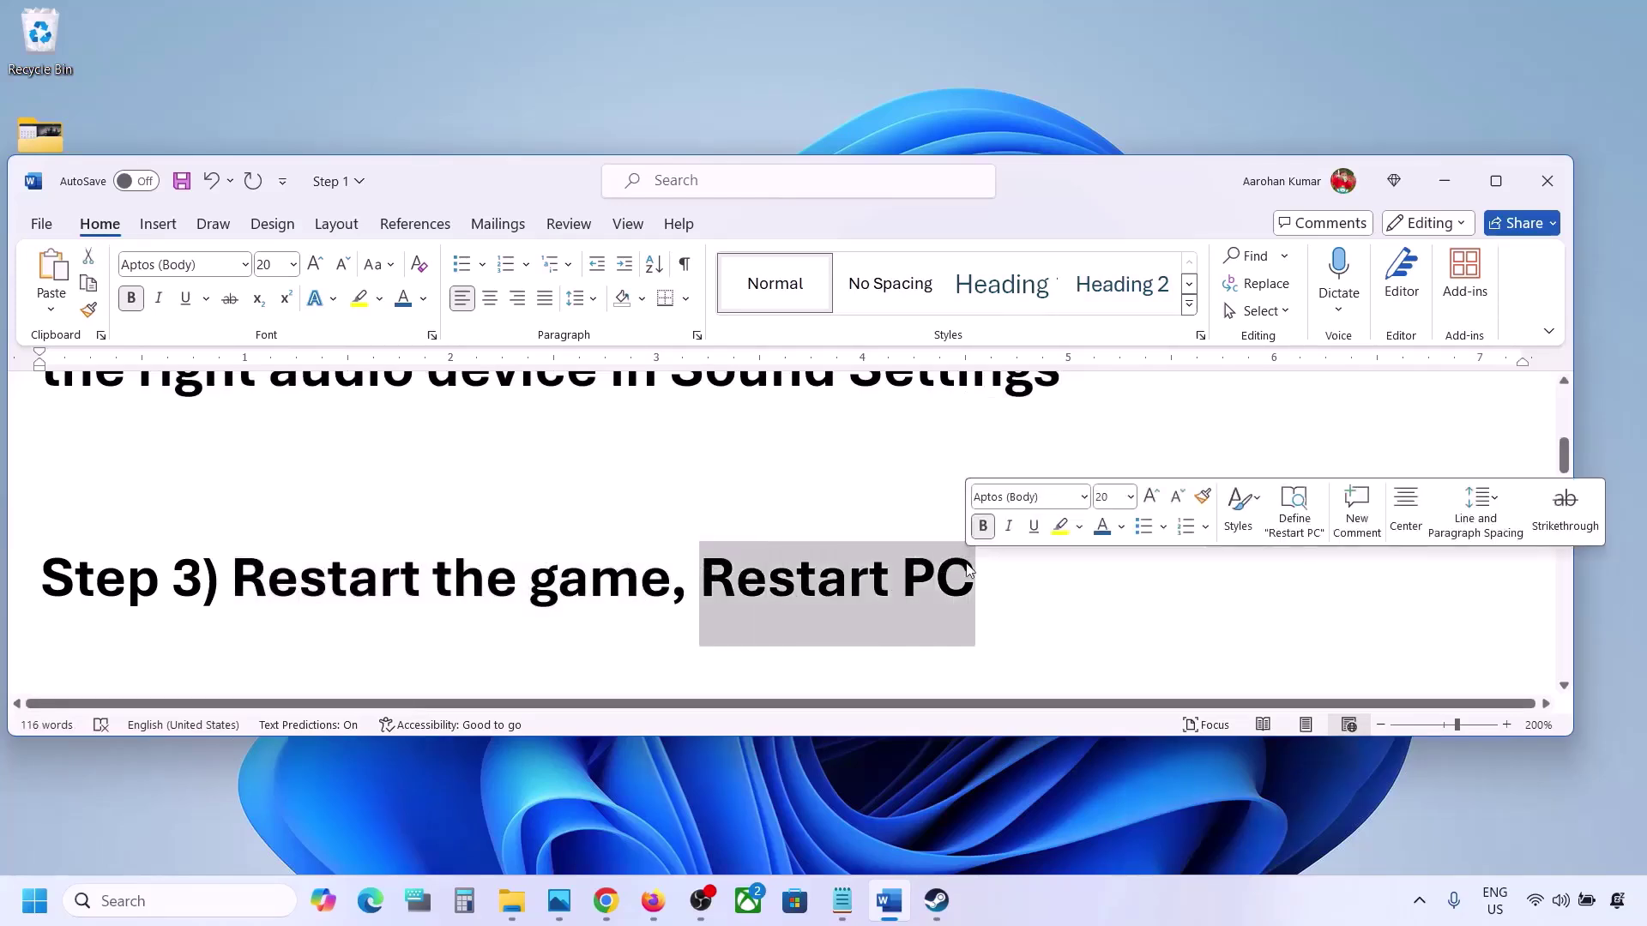
Scroll to Step 4 and highlight its instruction to set the sample rate to 48/44k Hz
{"action": "scroll", "coordinate": [519, 564], "scroll_direction": "down", "scroll_amount": 3}
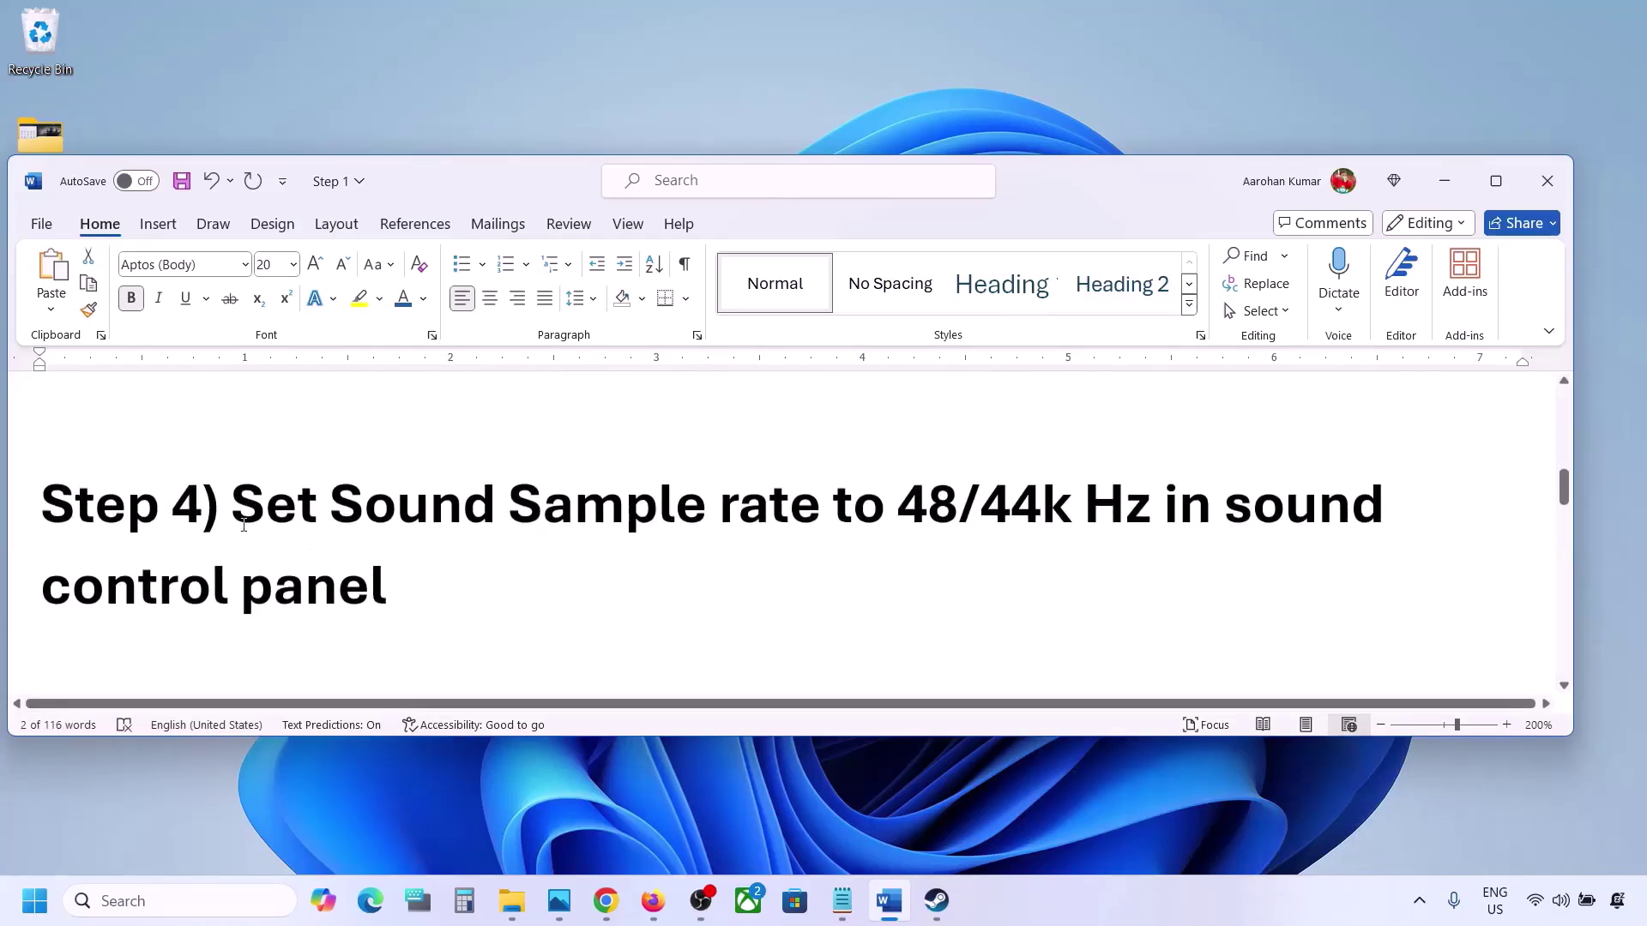
{"action": "left_click_drag", "start_coordinate": [240, 506], "coordinate": [1054, 512]}
{"action": "left_click", "coordinate": [1051, 511]}
{"action": "left_click", "coordinate": [107, 900]}
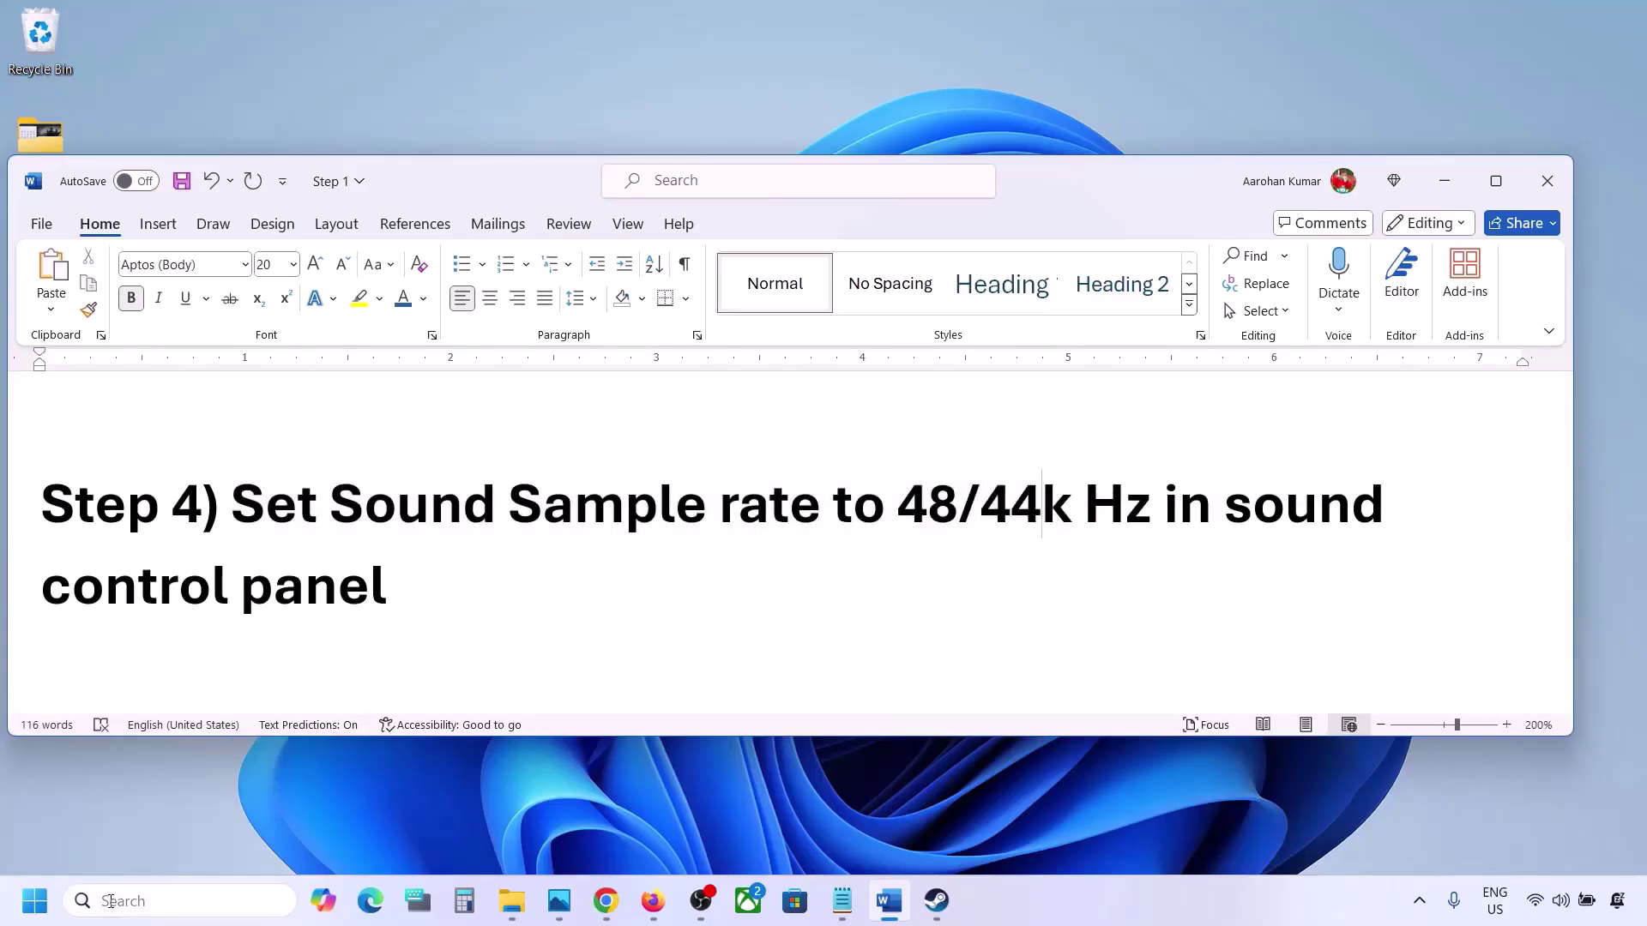
Open Control Panel via a 'control' search and bring up the Sound dialog from Hardware and Sound
{"action": "type", "text": "control"}
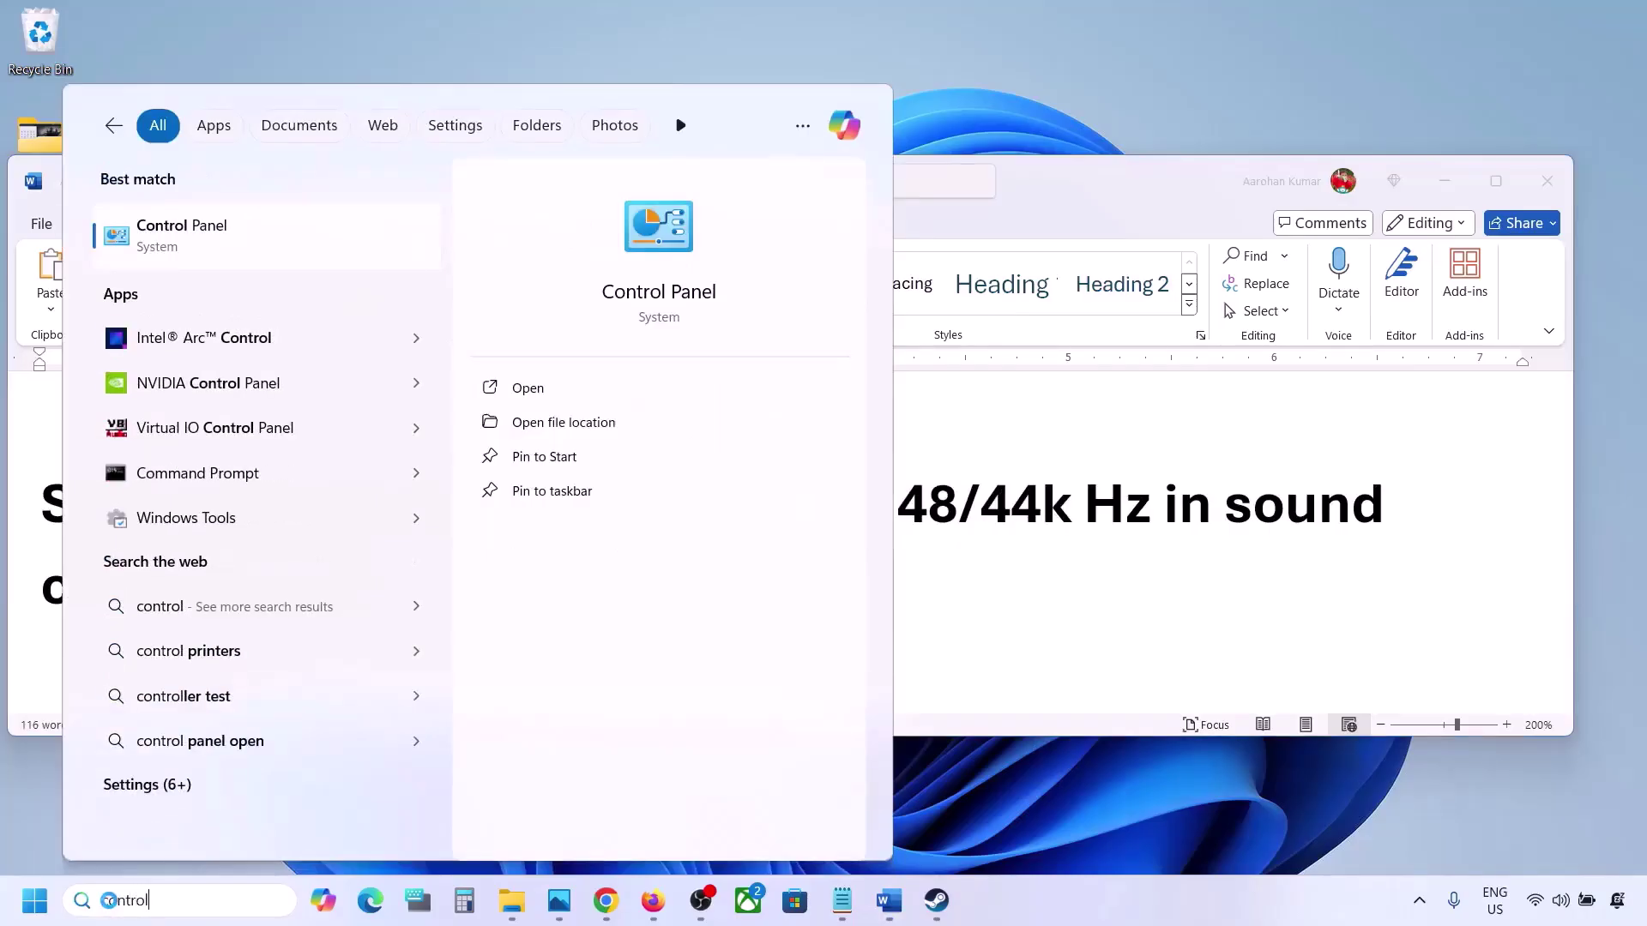
{"action": "key", "text": "Return"}
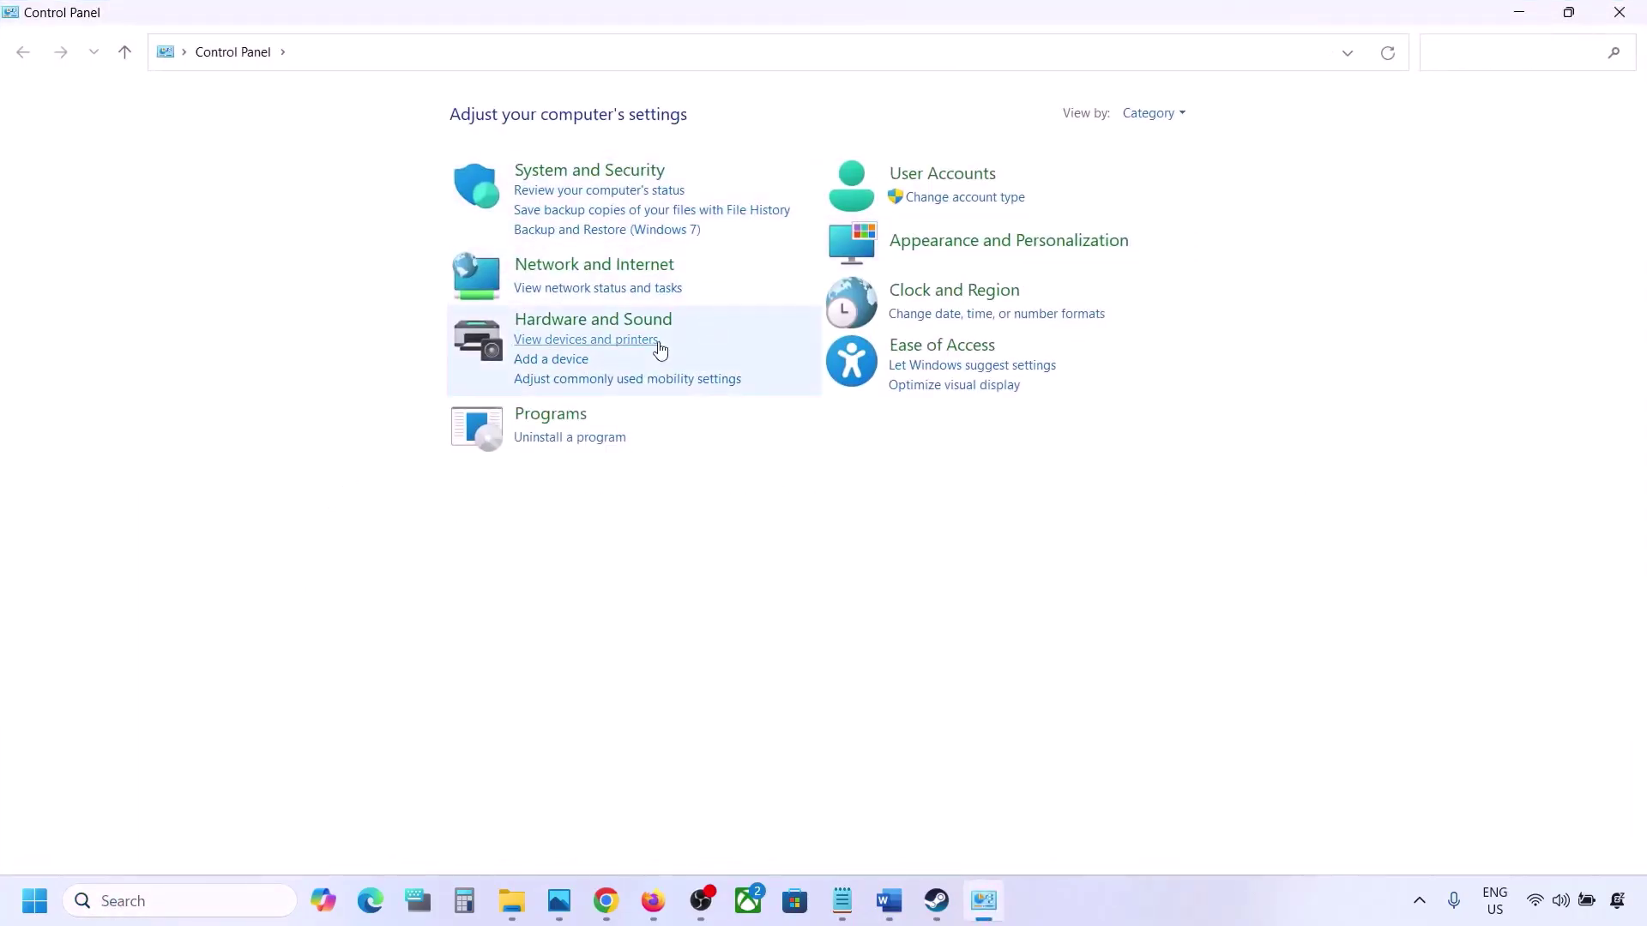
{"action": "left_click", "coordinate": [612, 326]}
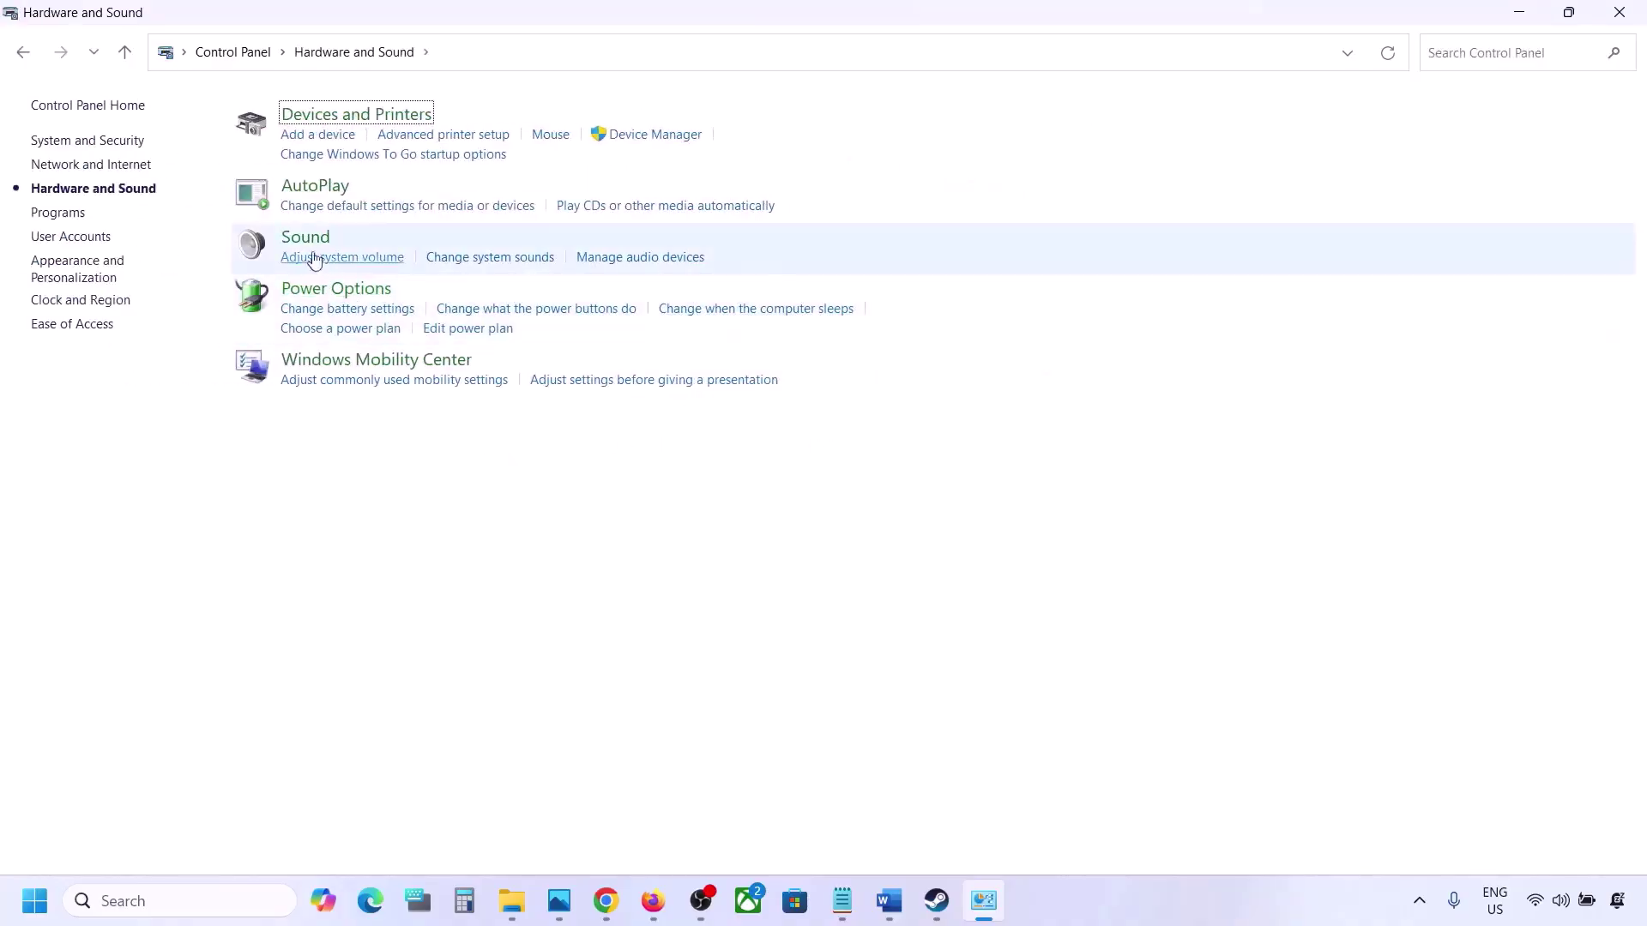
{"action": "left_click", "coordinate": [310, 246]}
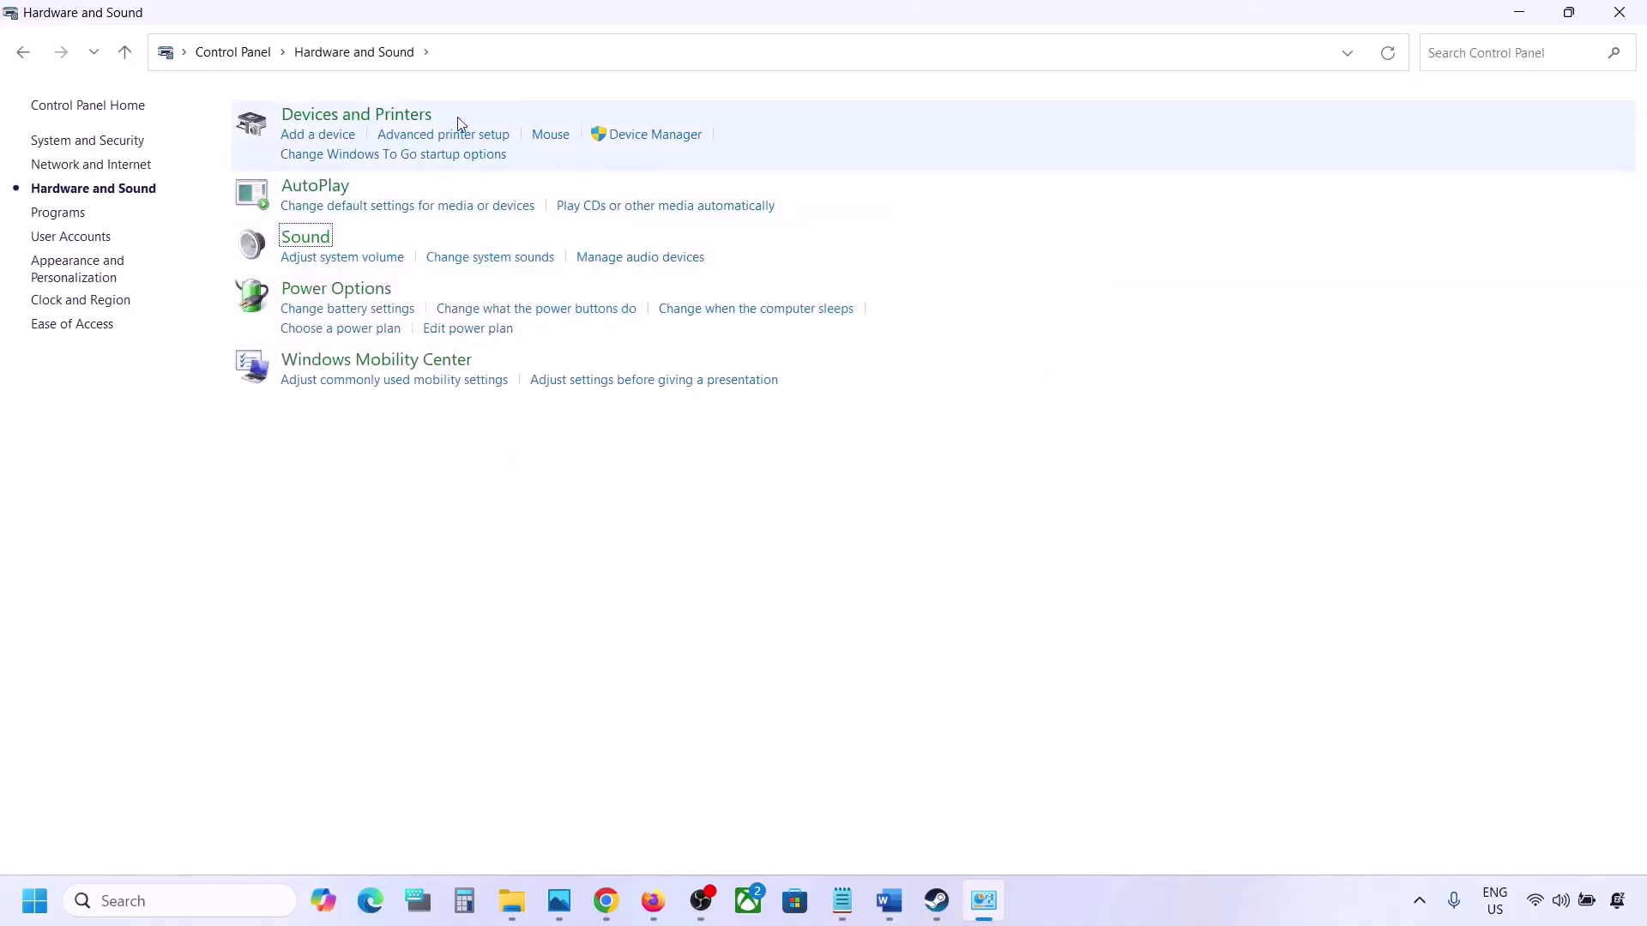
{"action": "left_click_drag", "start_coordinate": [319, 95], "coordinate": [743, 215]}
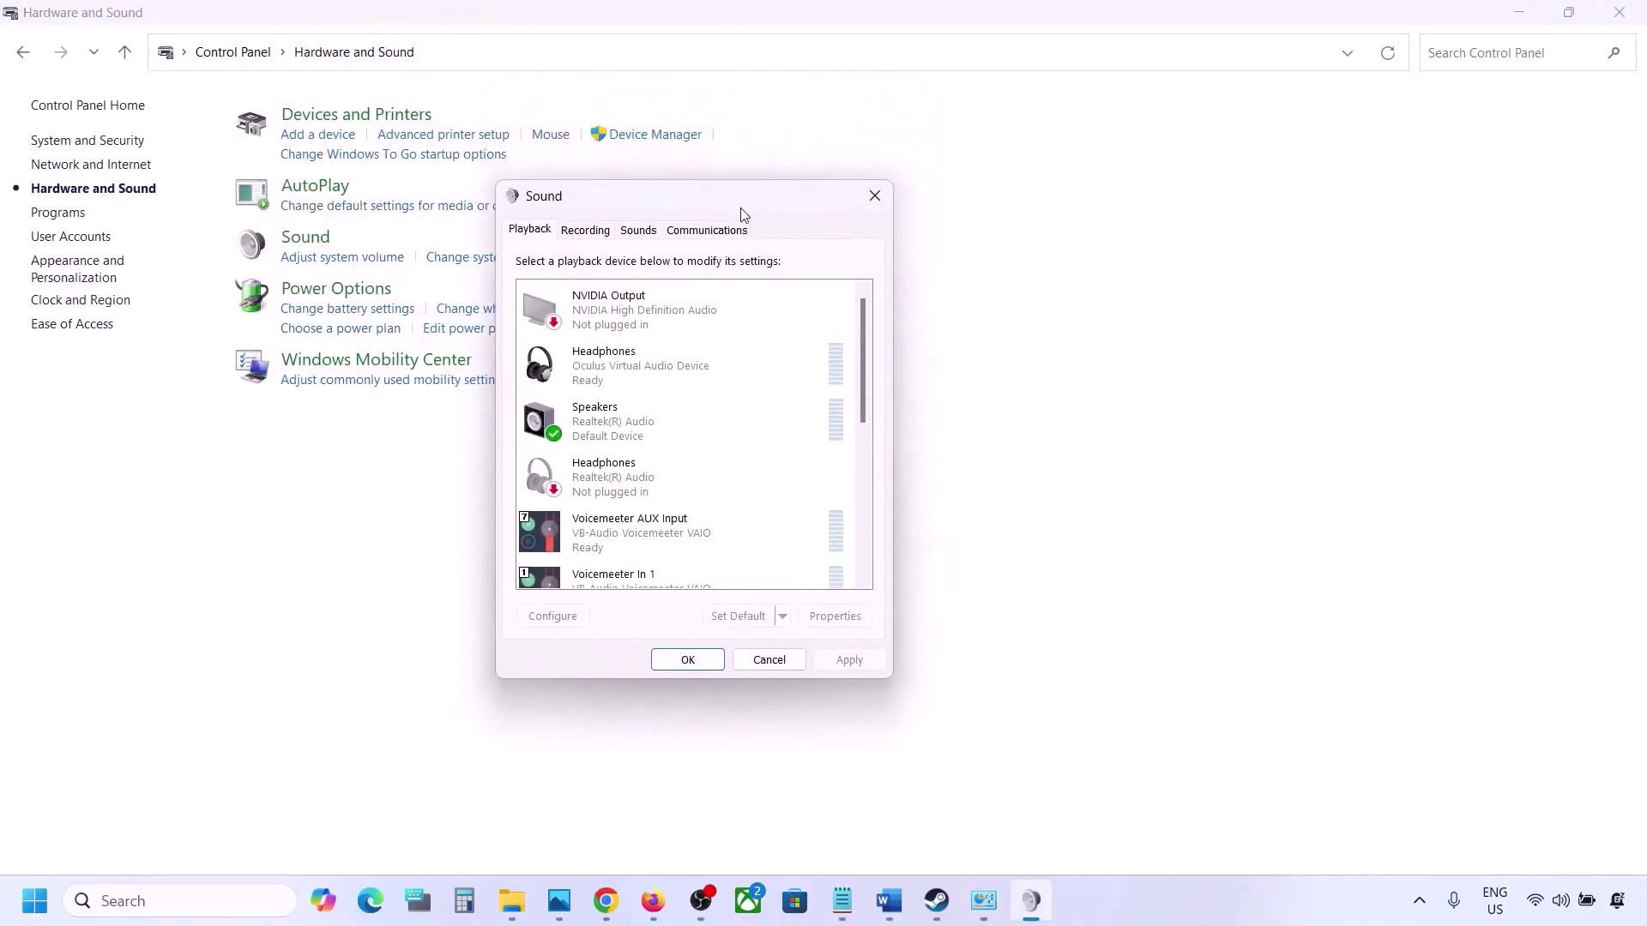
Open the Properties of the Speakers playback device in the Sound dialog
{"action": "left_click", "coordinate": [901, 900]}
{"action": "left_click", "coordinate": [901, 899]}
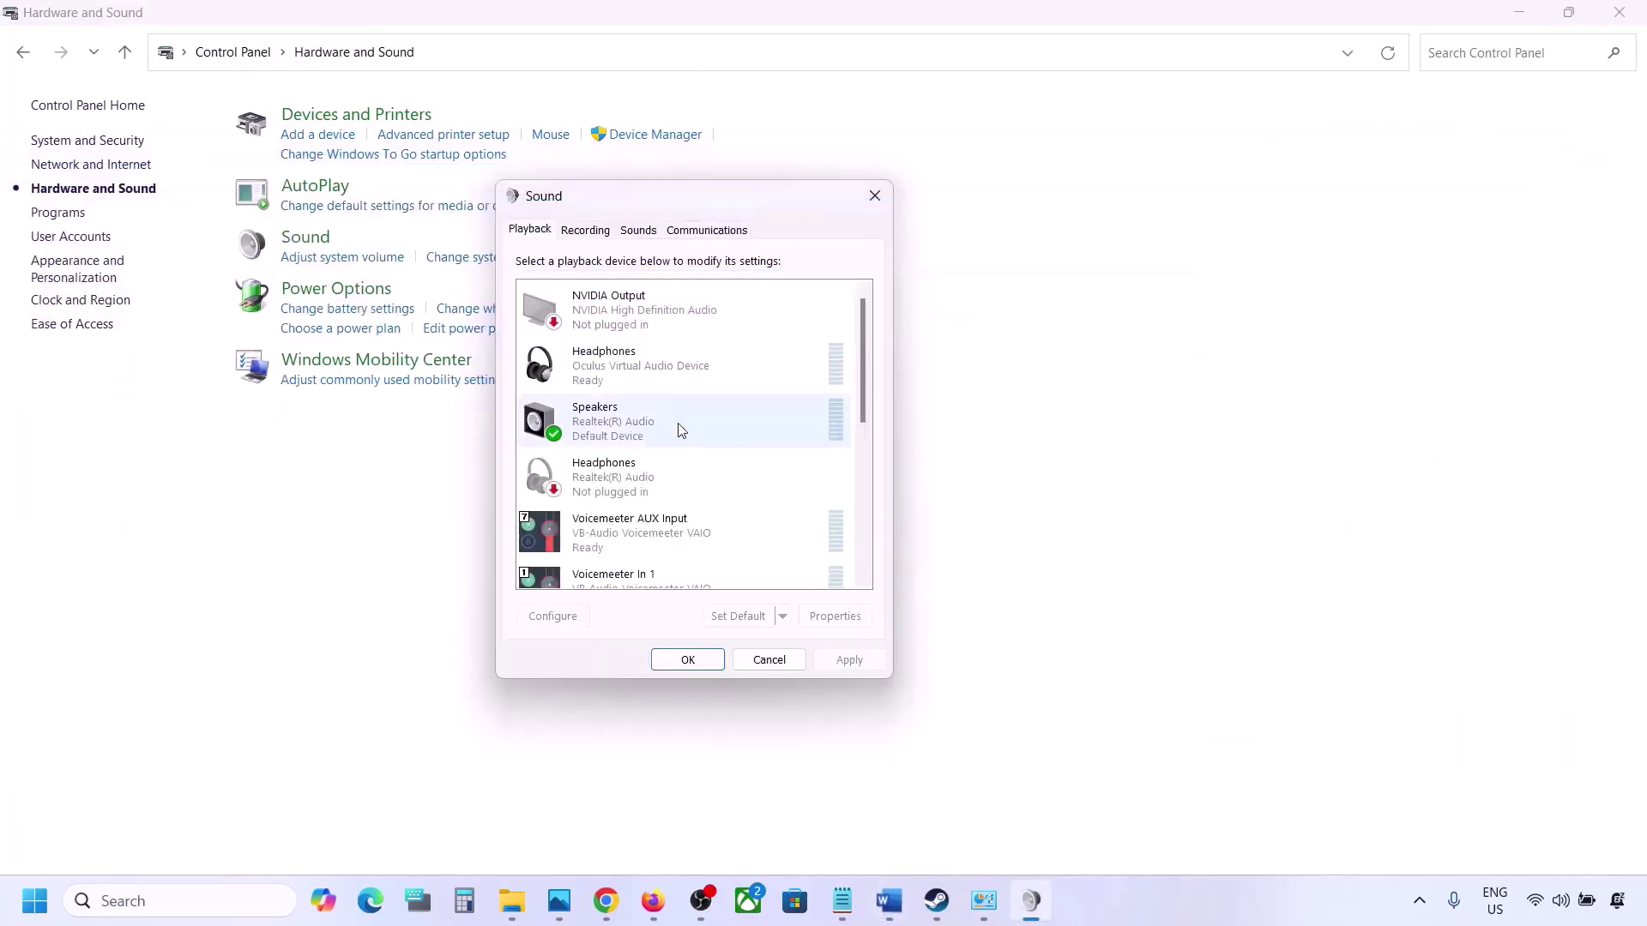
{"action": "left_click", "coordinate": [608, 429]}
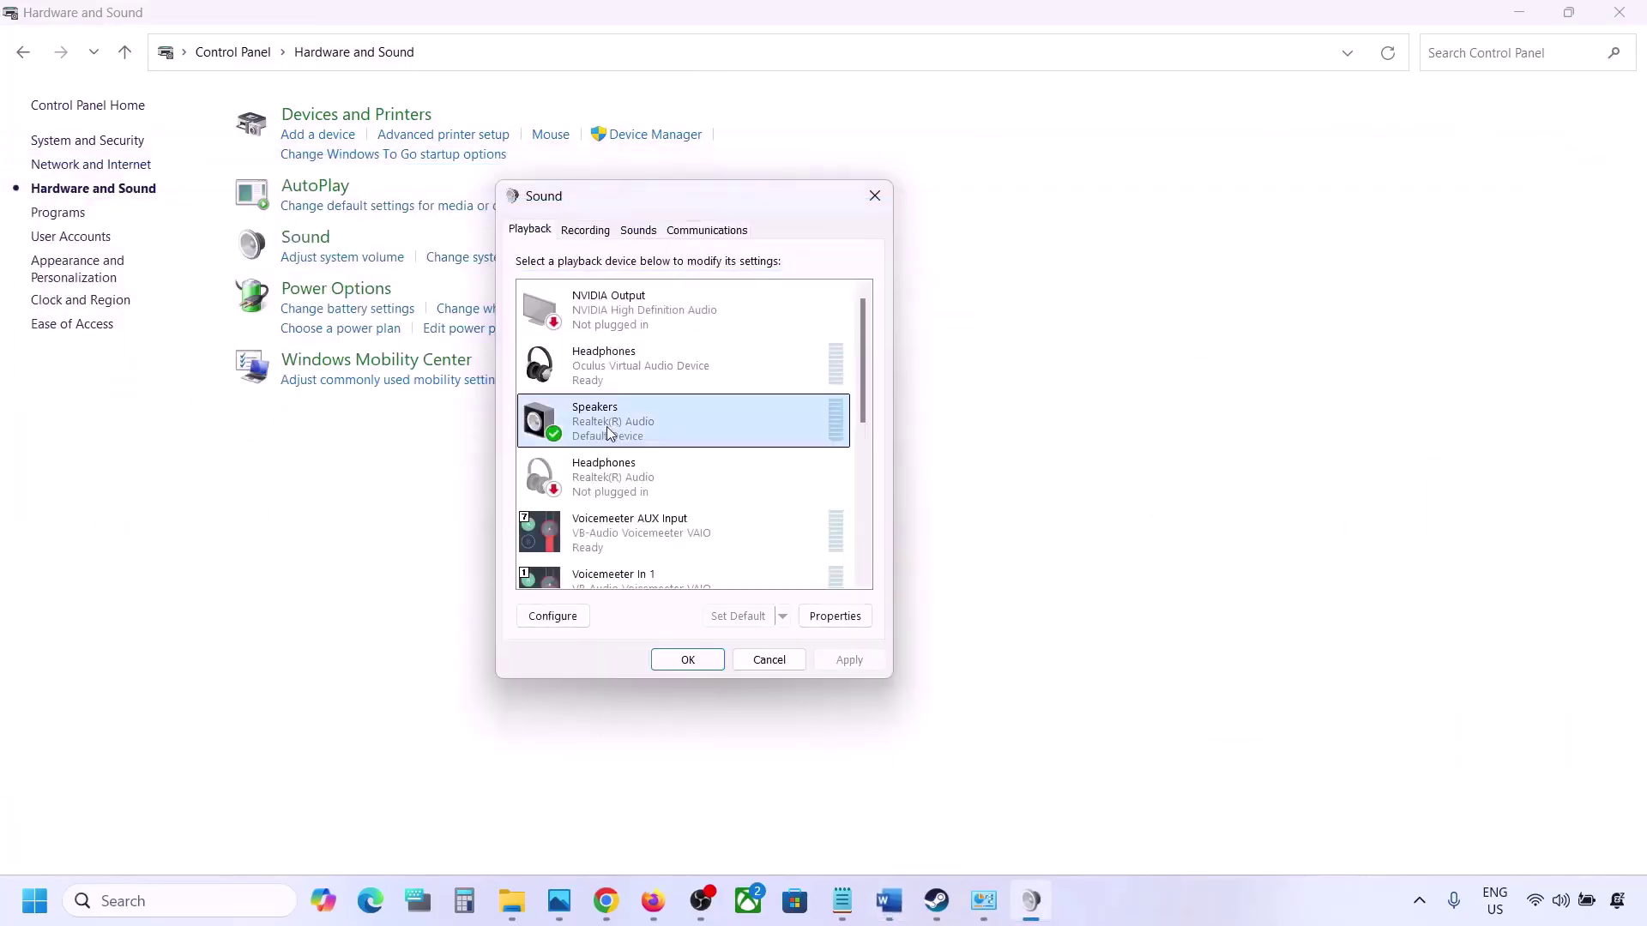
{"action": "right_click", "coordinate": [697, 430]}
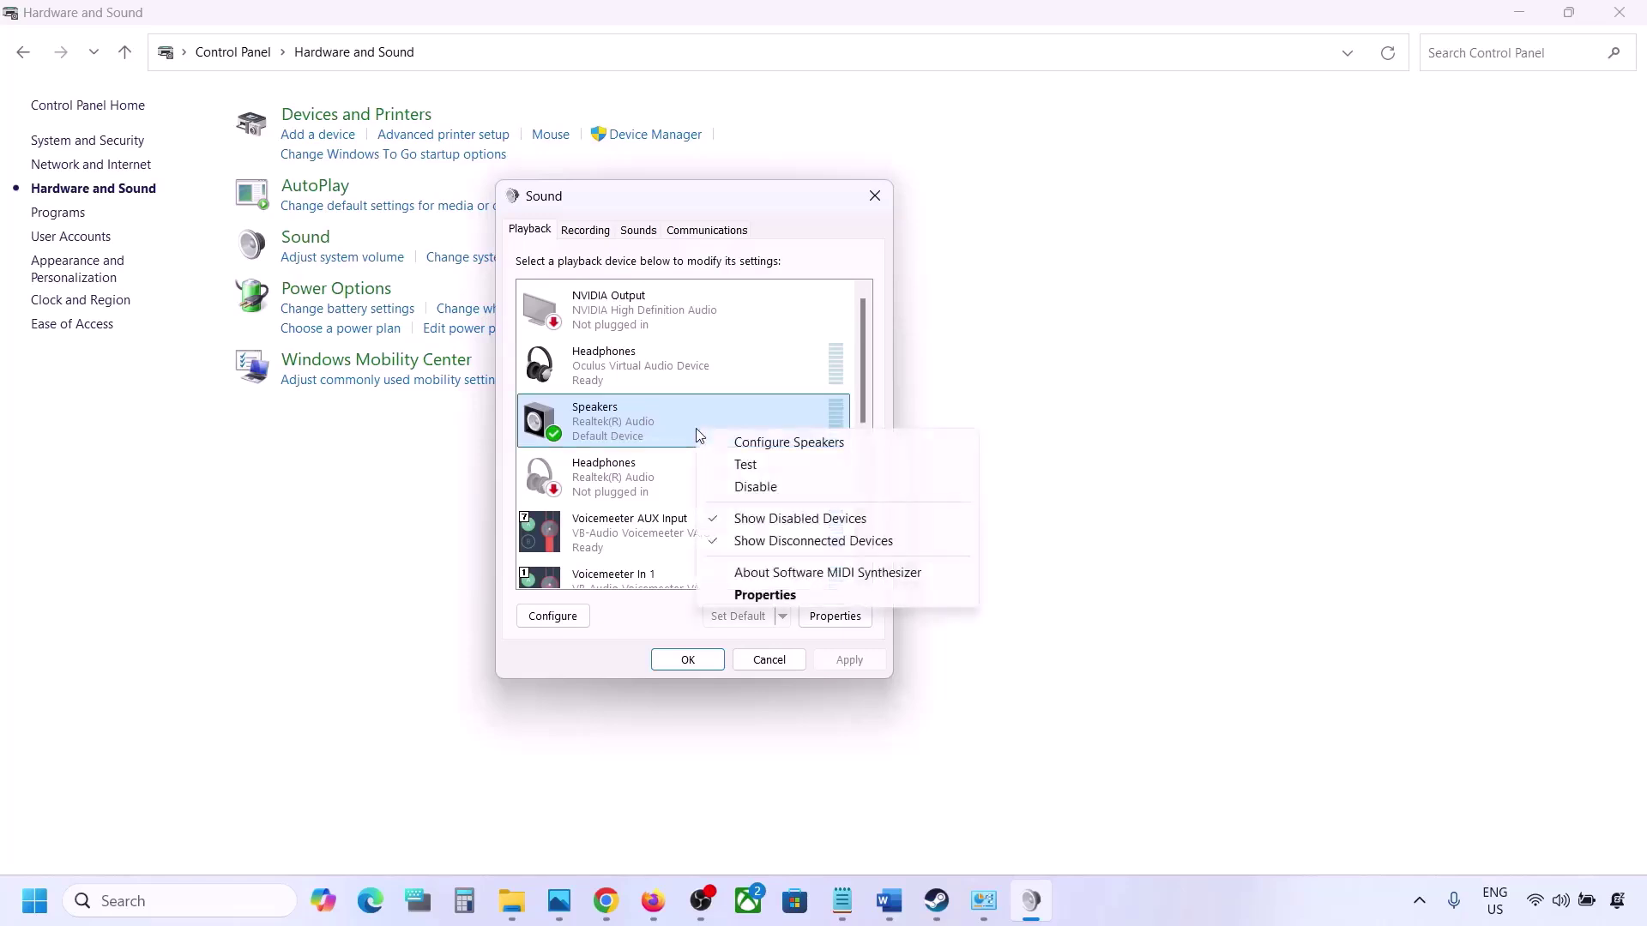
{"action": "left_click", "coordinate": [776, 595]}
{"action": "left_click_drag", "start_coordinate": [736, 275], "coordinate": [824, 198]}
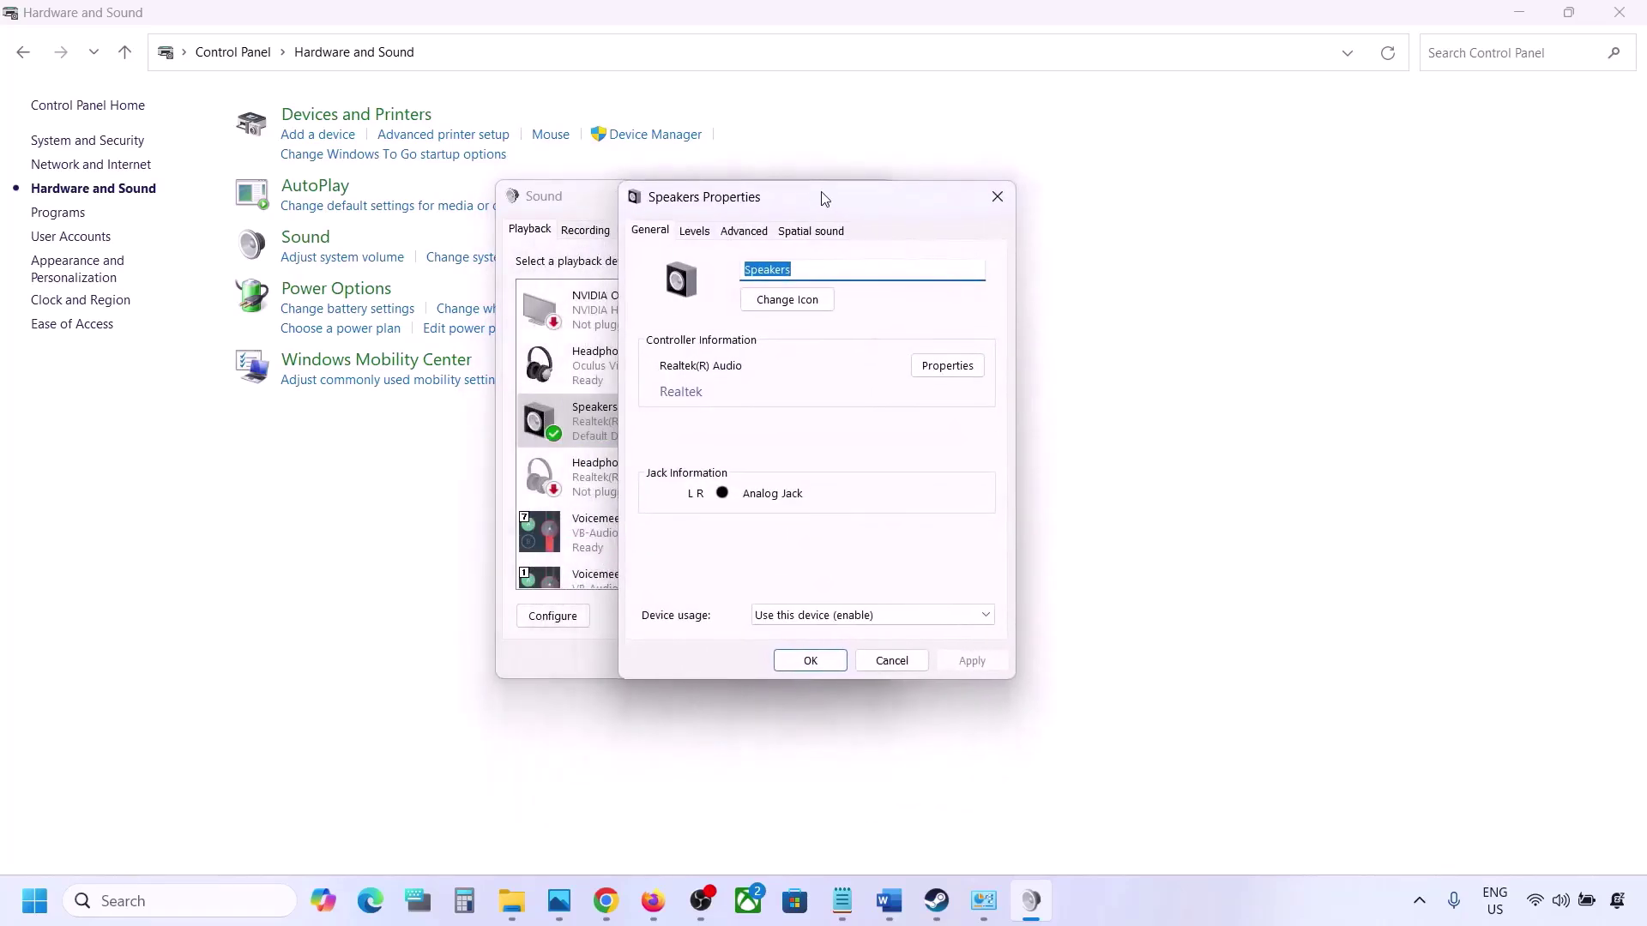
On the Advanced tab, check the default format is 24 bit, 48000 Hz against Word's Step 4
{"action": "left_click", "coordinate": [742, 231]}
{"action": "left_click", "coordinate": [895, 334]}
{"action": "left_click", "coordinate": [964, 416]}
{"action": "left_click", "coordinate": [899, 915]}
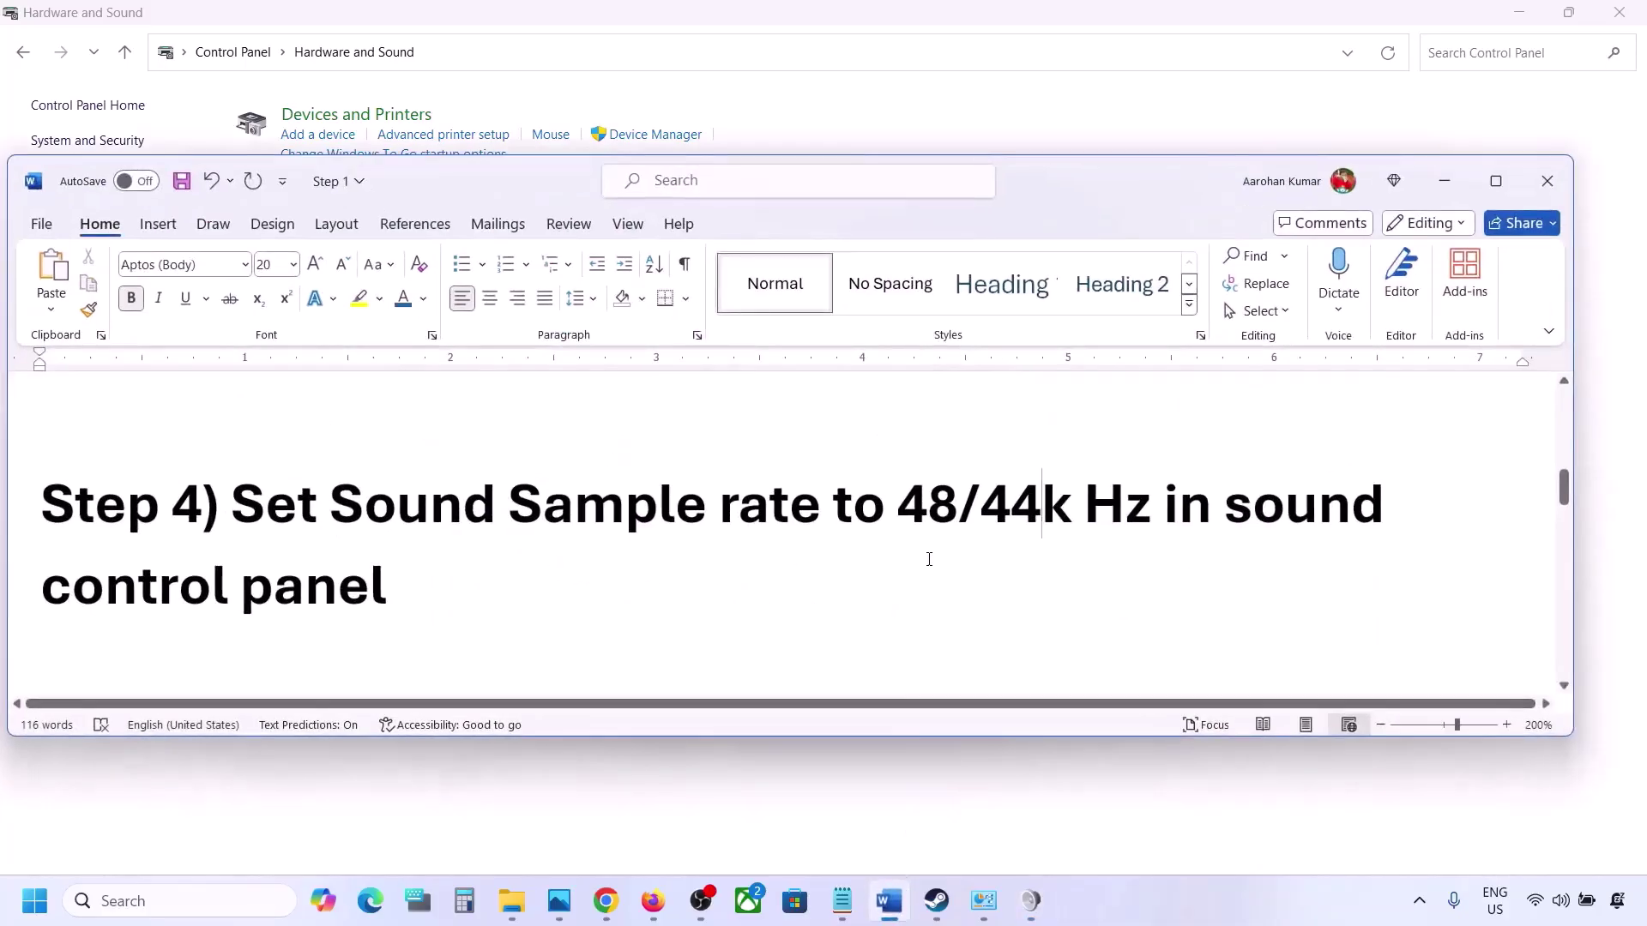
{"action": "left_click_drag", "start_coordinate": [917, 523], "coordinate": [1081, 525]}
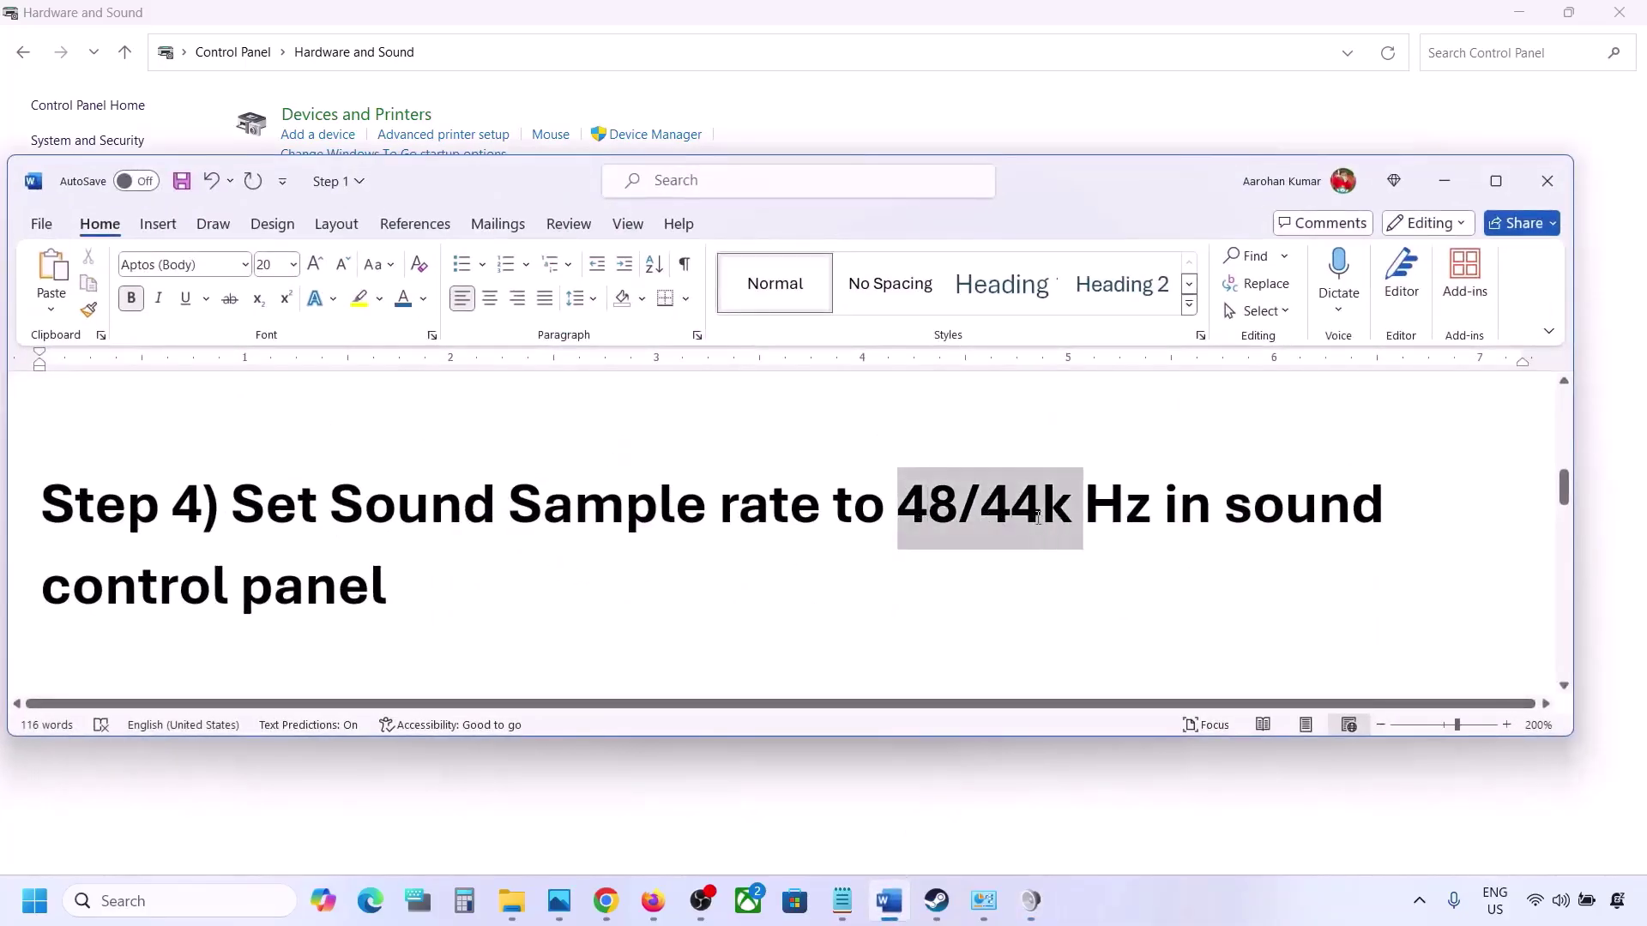
{"action": "left_click", "coordinate": [1448, 182]}
{"action": "left_click", "coordinate": [793, 335]}
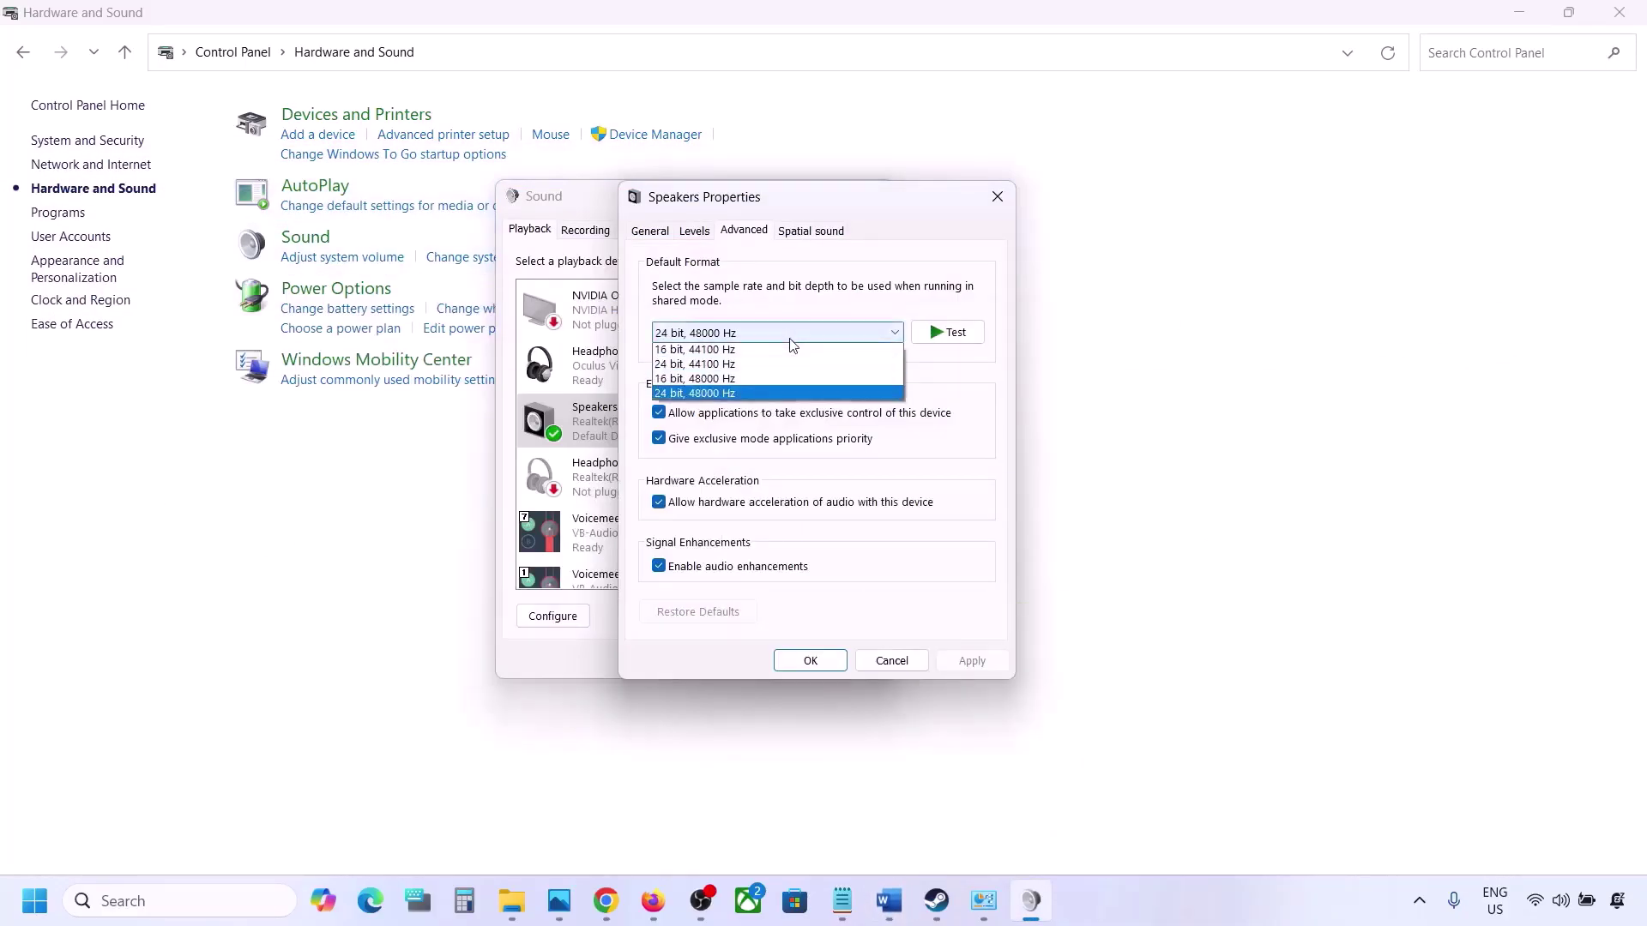
Try 24 bit, 44100 Hz as the speakers' format and apply it despite the device being in use
{"action": "left_click", "coordinate": [720, 396]}
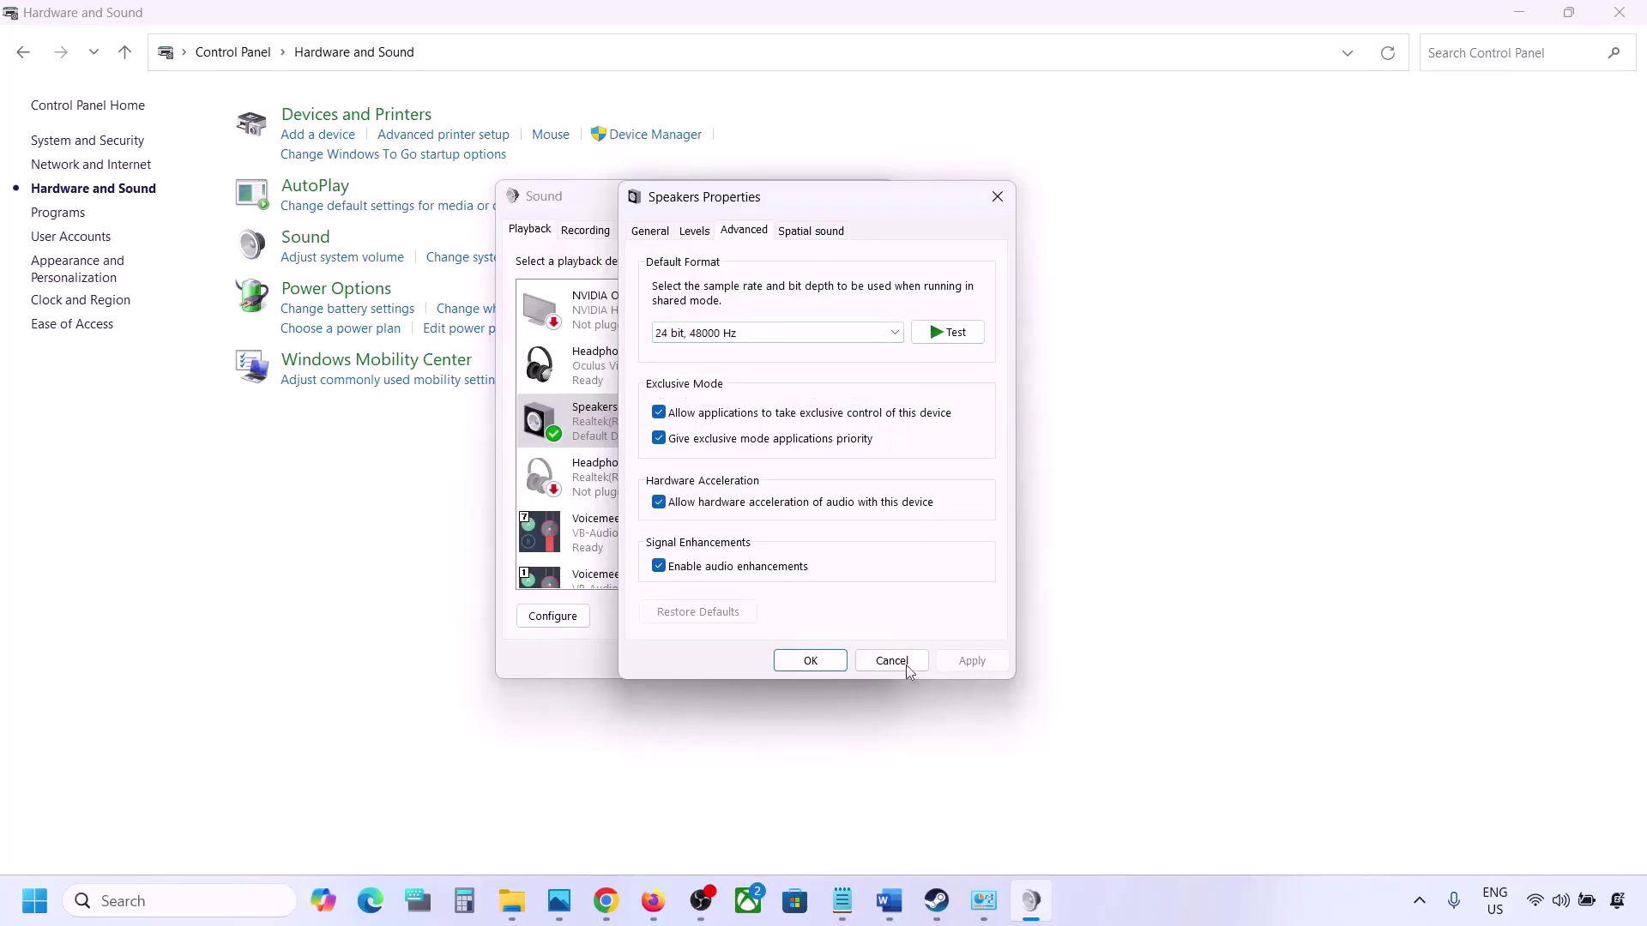
{"action": "left_click", "coordinate": [828, 337]}
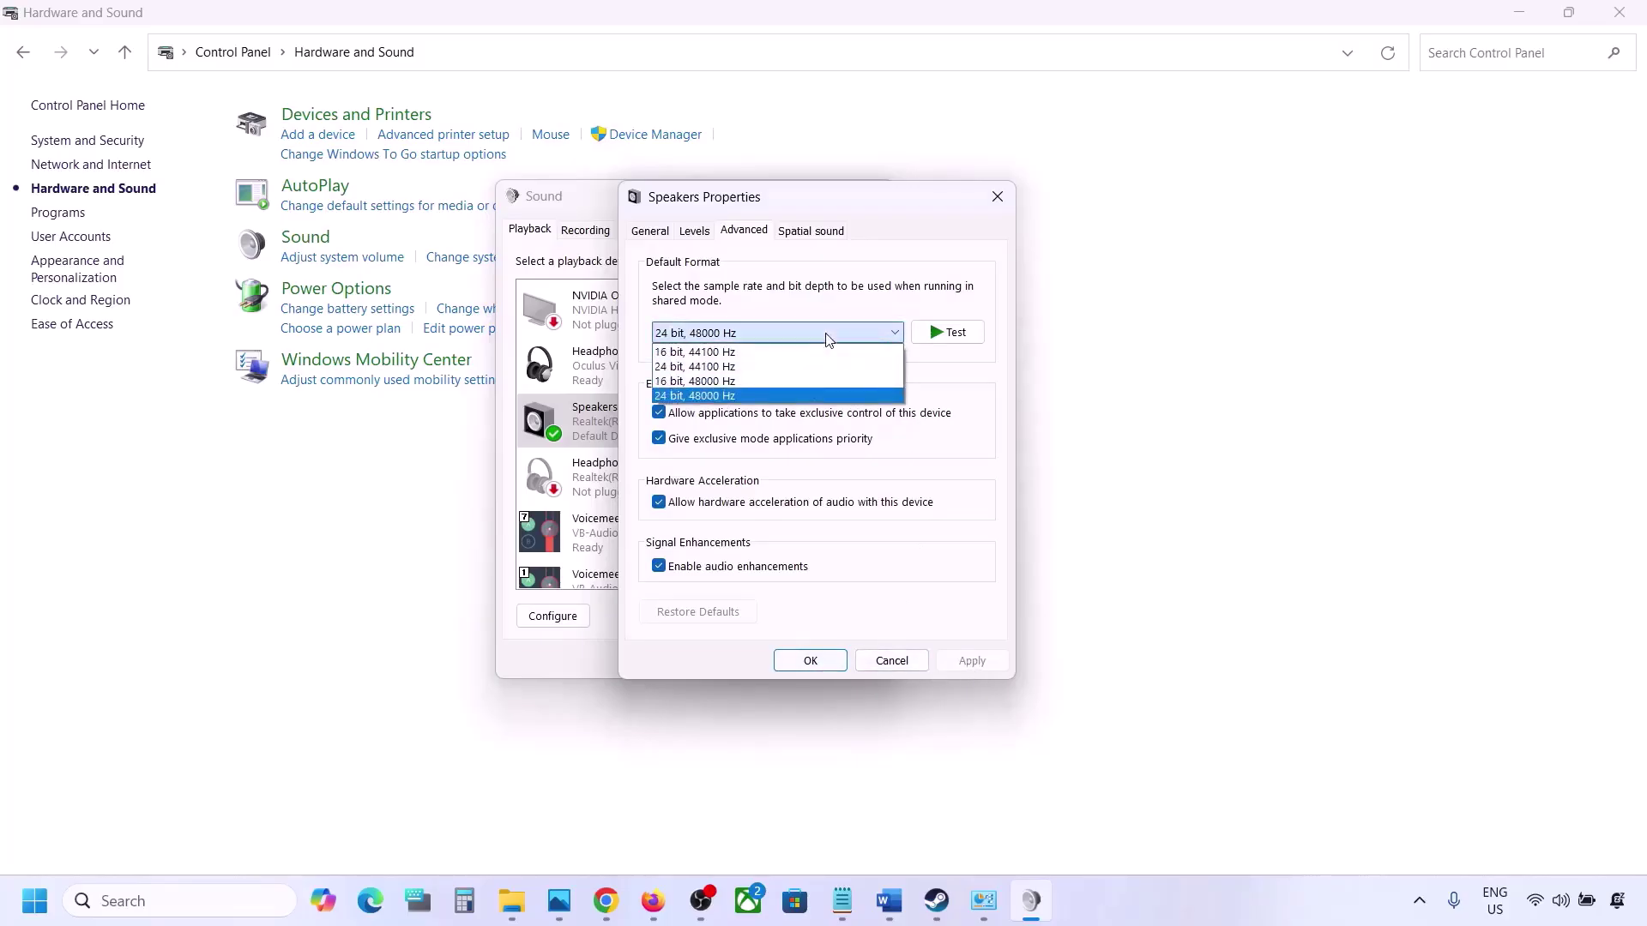
{"action": "left_click", "coordinate": [730, 367]}
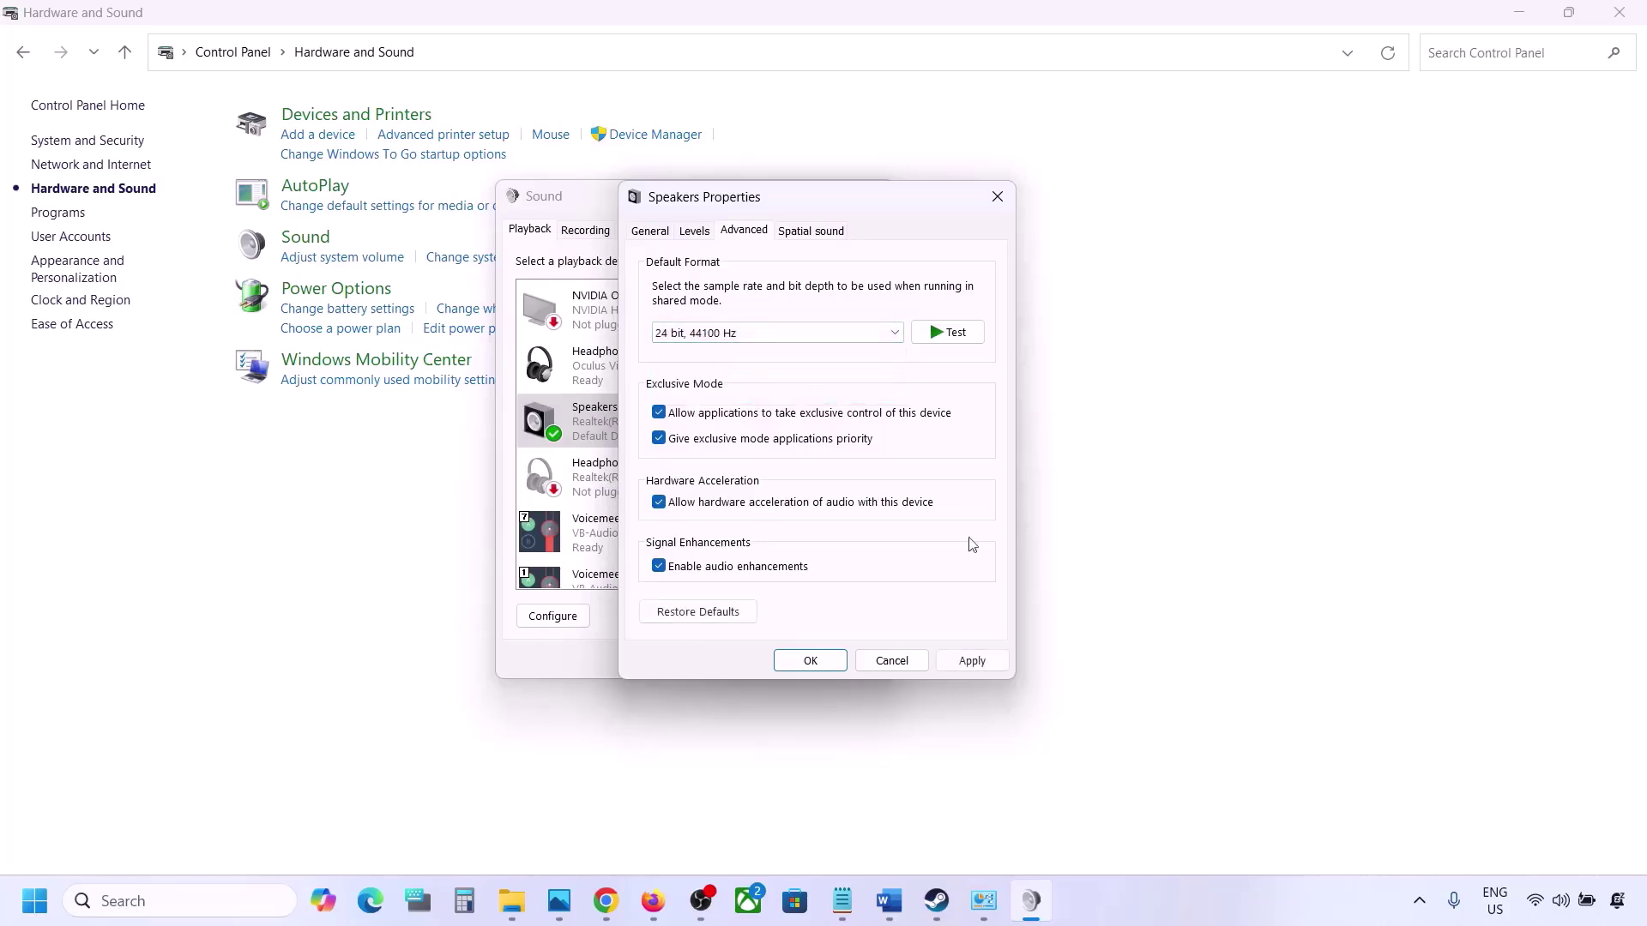
{"action": "left_click", "coordinate": [954, 669]}
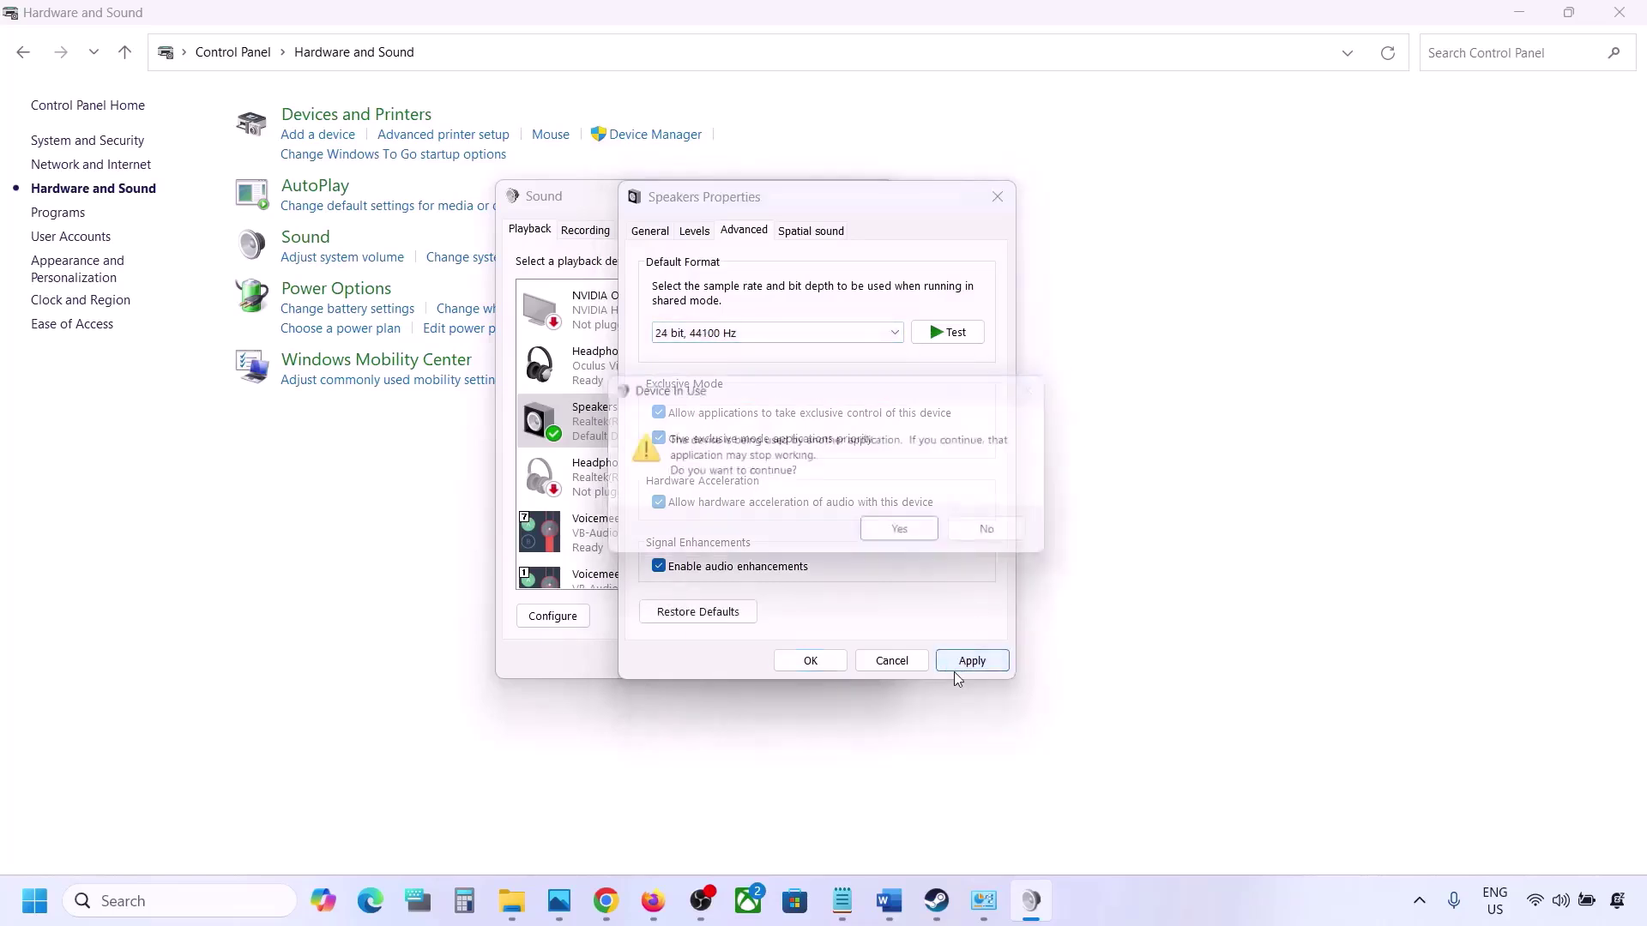
{"action": "left_click", "coordinate": [910, 538]}
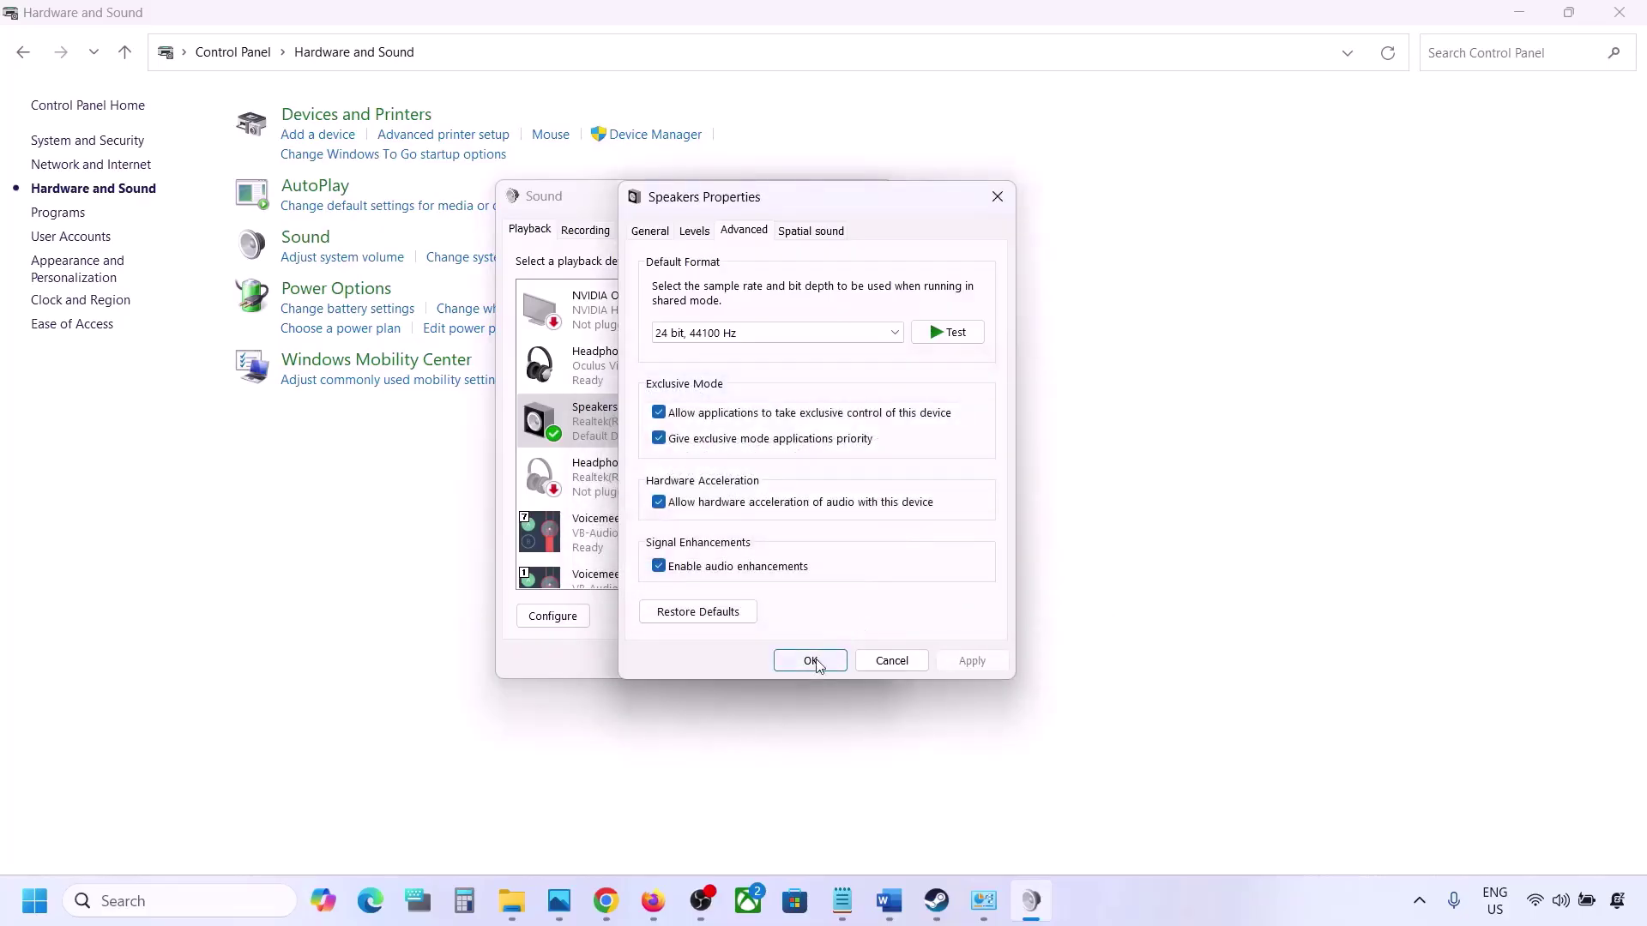
Switch back to 24 bit, 48000 Hz, apply it, and close Speakers Properties and Sound with OK
{"action": "left_click", "coordinate": [743, 330]}
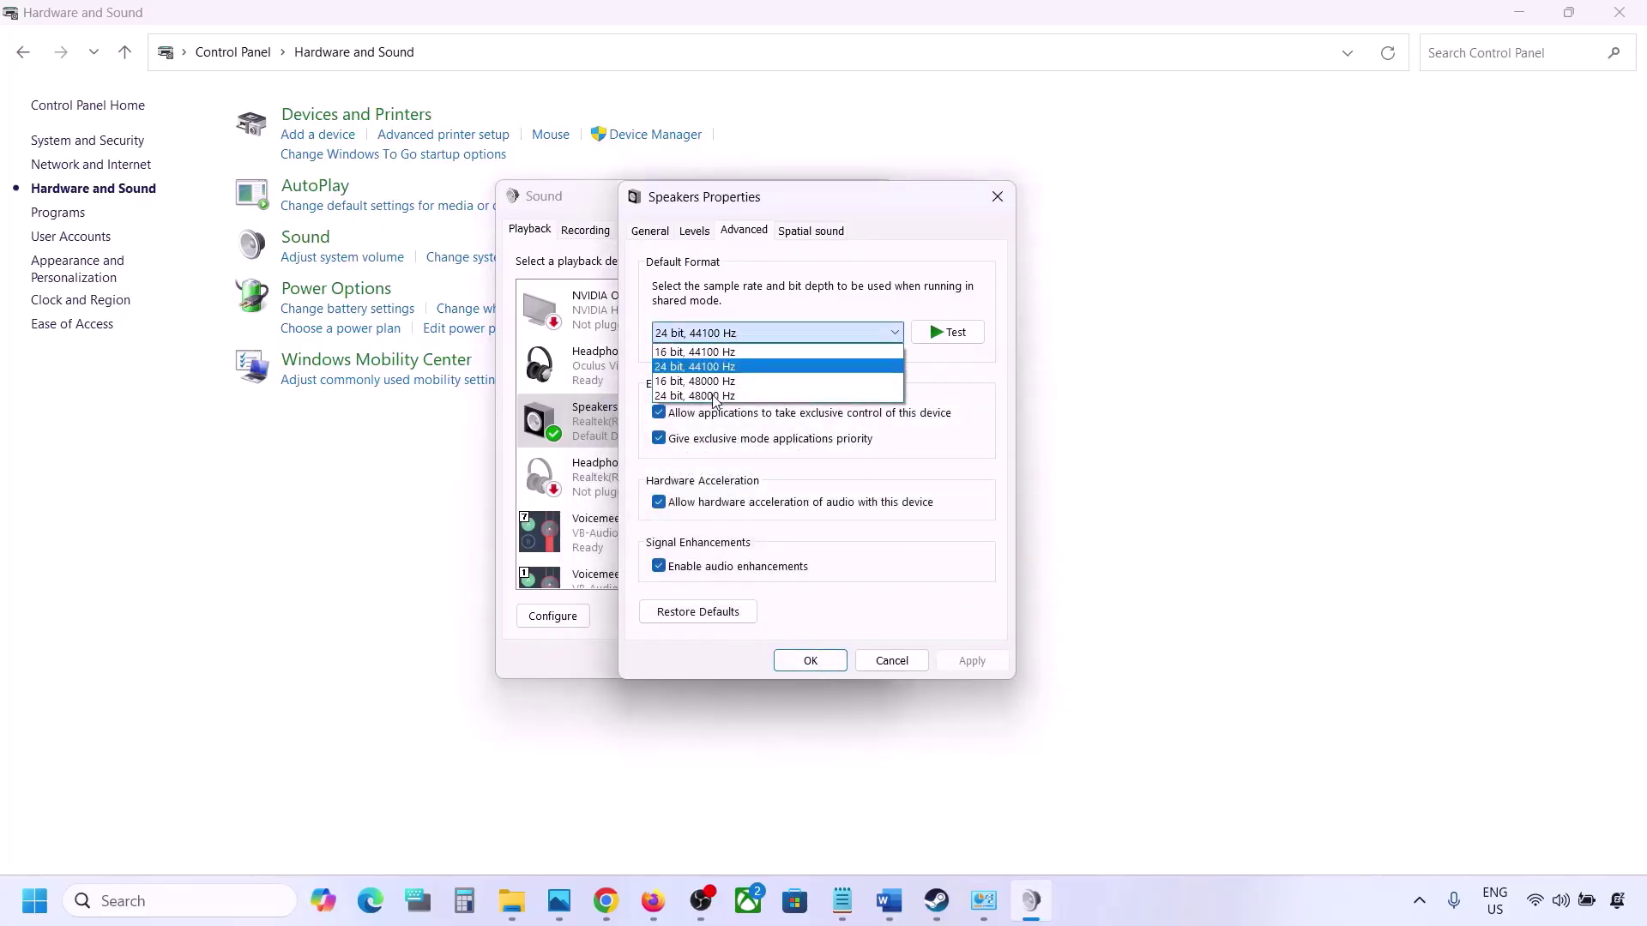
{"action": "left_click", "coordinate": [715, 395]}
{"action": "left_click", "coordinate": [971, 660]}
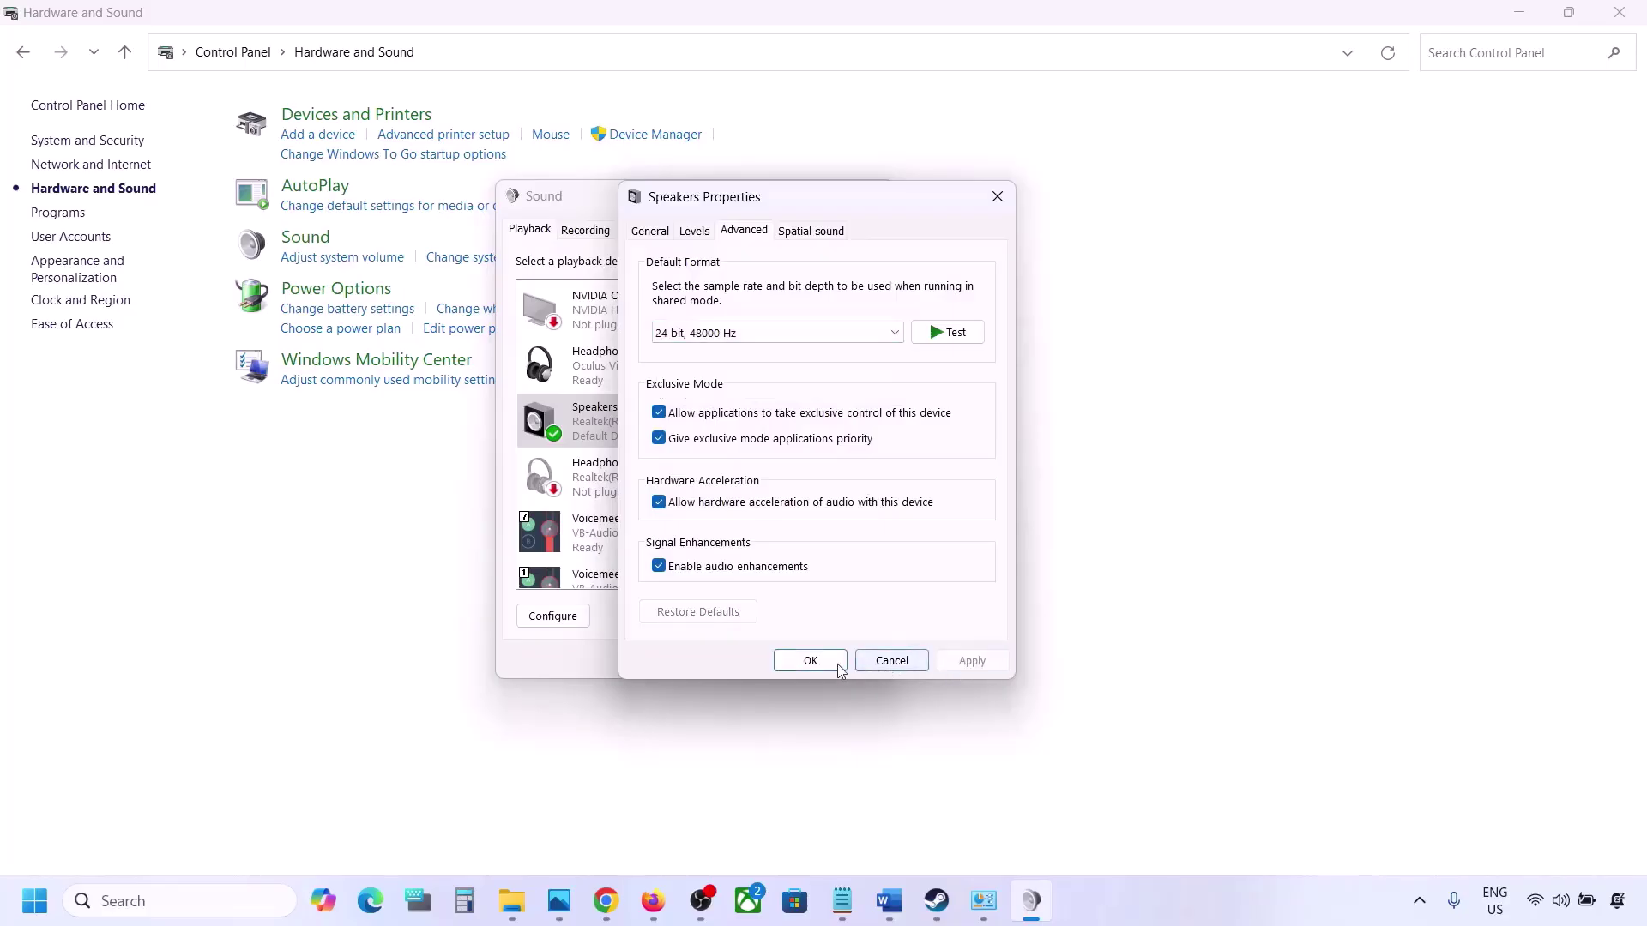
{"action": "left_click", "coordinate": [807, 661]}
{"action": "left_click", "coordinate": [688, 661]}
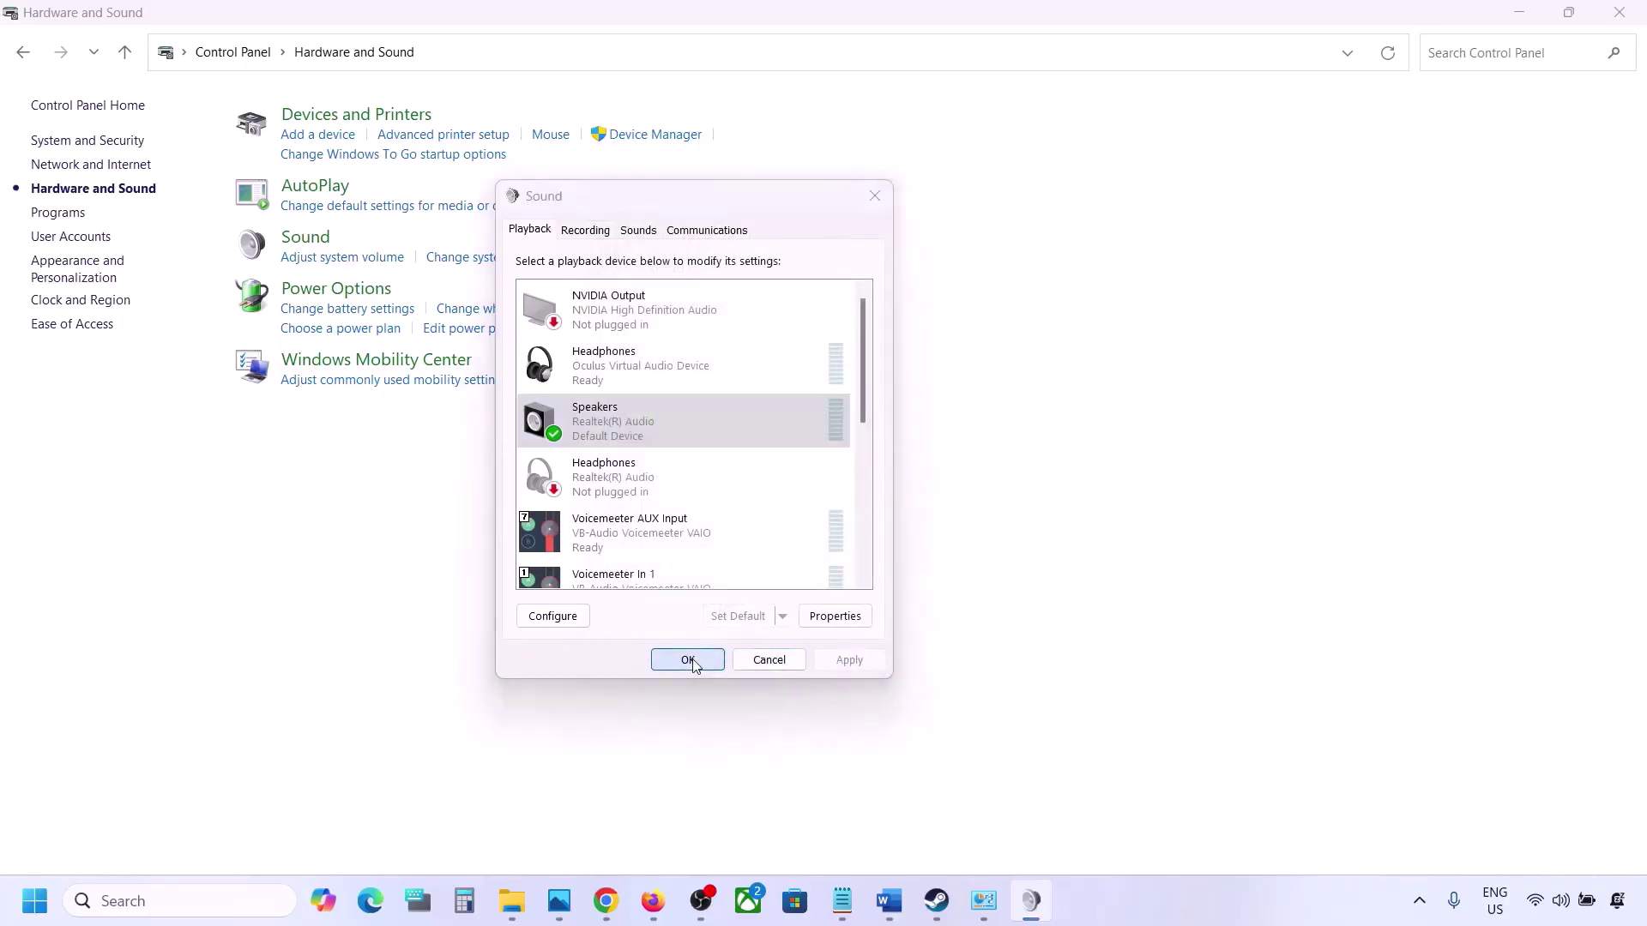
{"action": "left_click", "coordinate": [889, 901]}
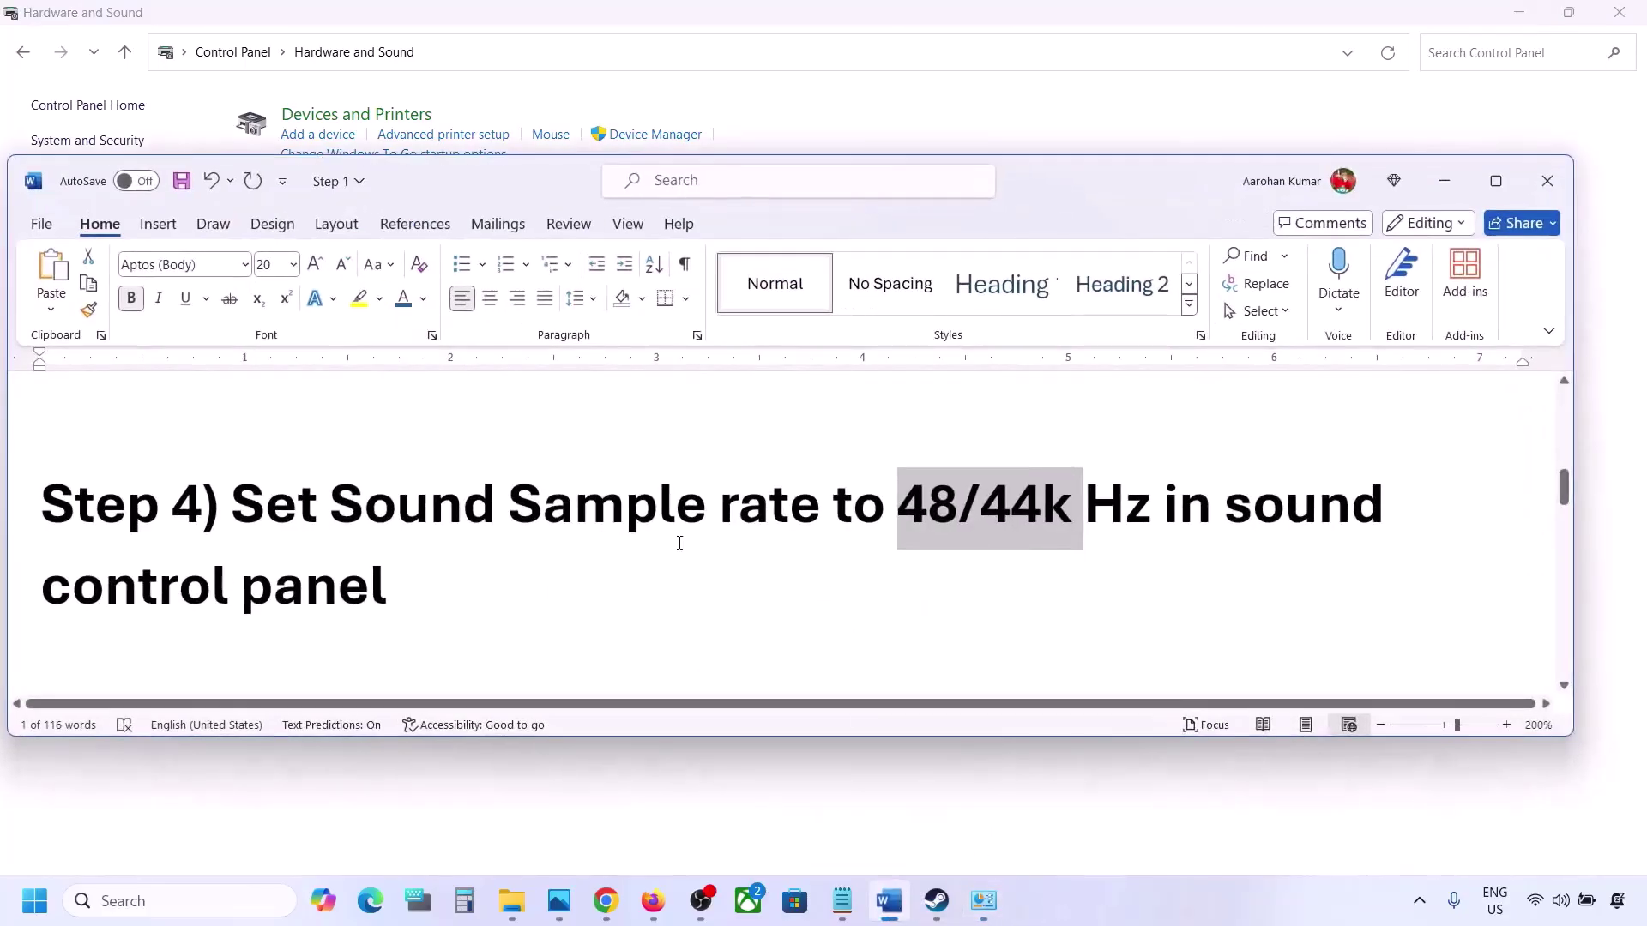
Highlight Step 5's controller-disconnect advice, then the Step 6 'Turn off Spatial Sound' heading
{"action": "scroll", "coordinate": [680, 543], "scroll_direction": "down", "scroll_amount": 5}
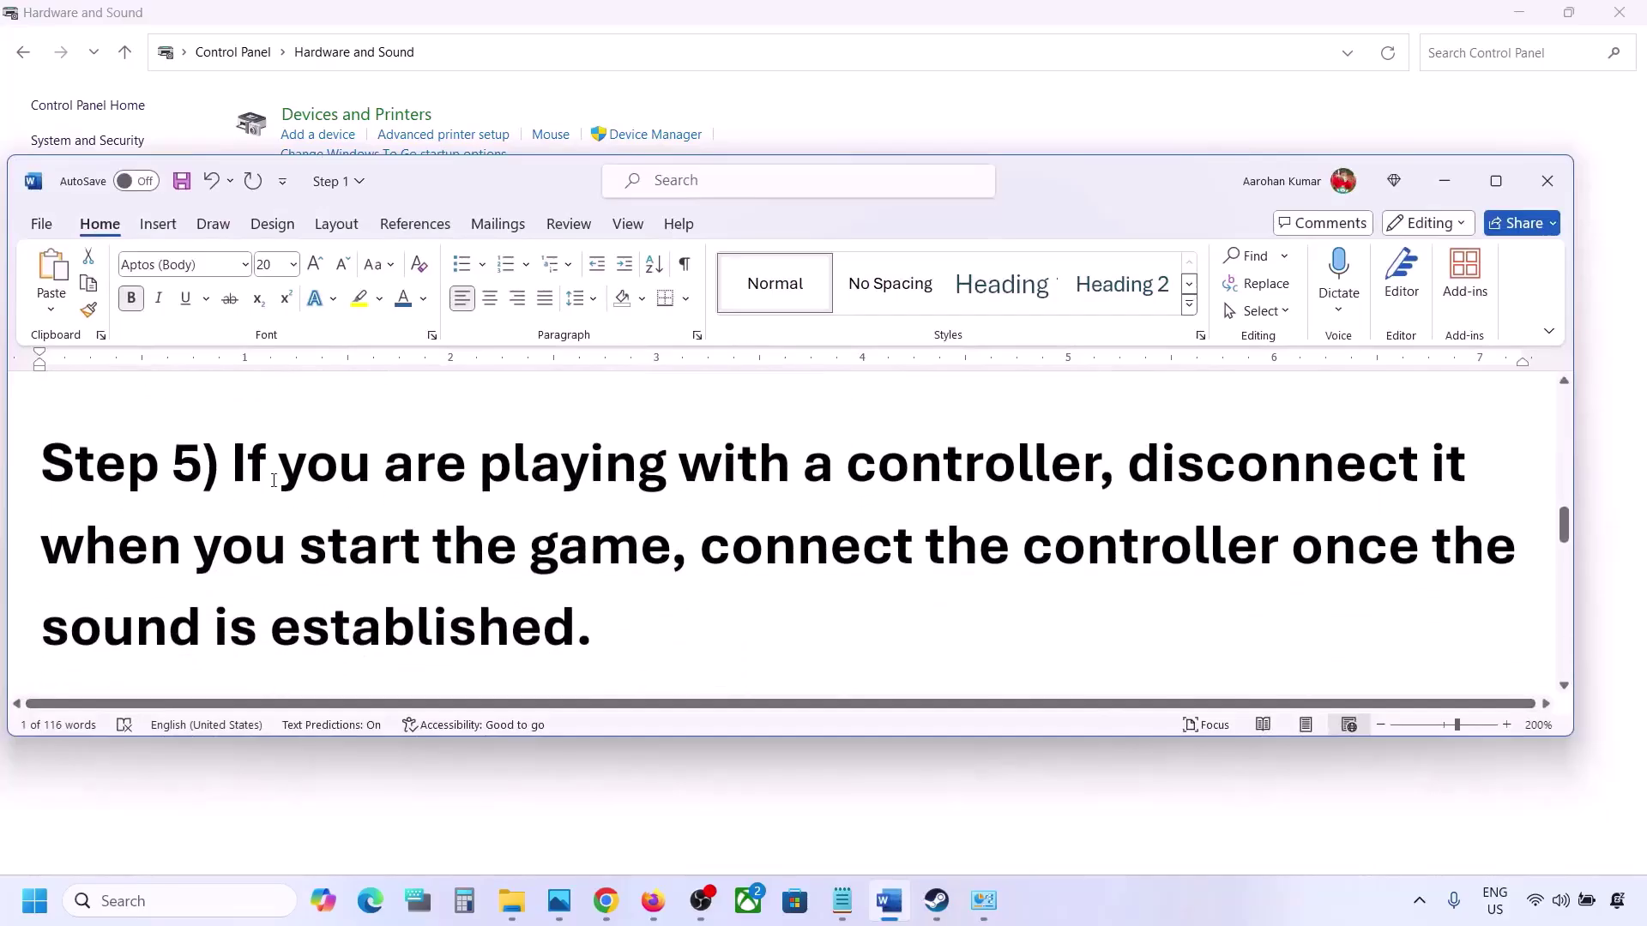
{"action": "left_click_drag", "start_coordinate": [267, 474], "coordinate": [1005, 471]}
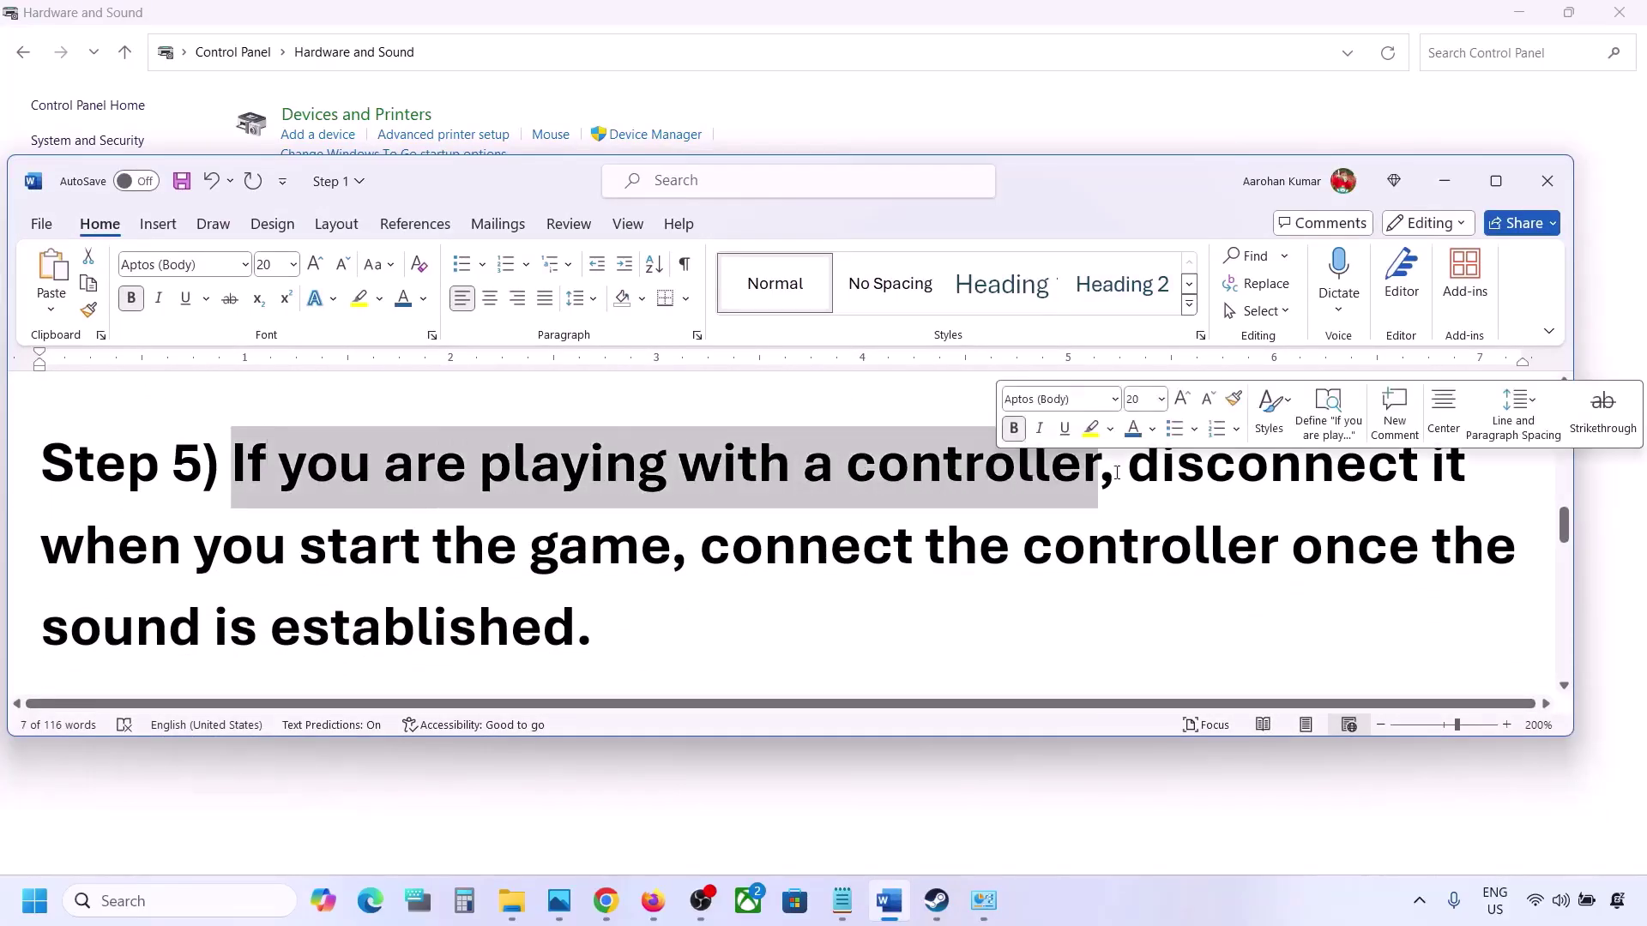
{"action": "left_click_drag", "start_coordinate": [1121, 474], "coordinate": [577, 610]}
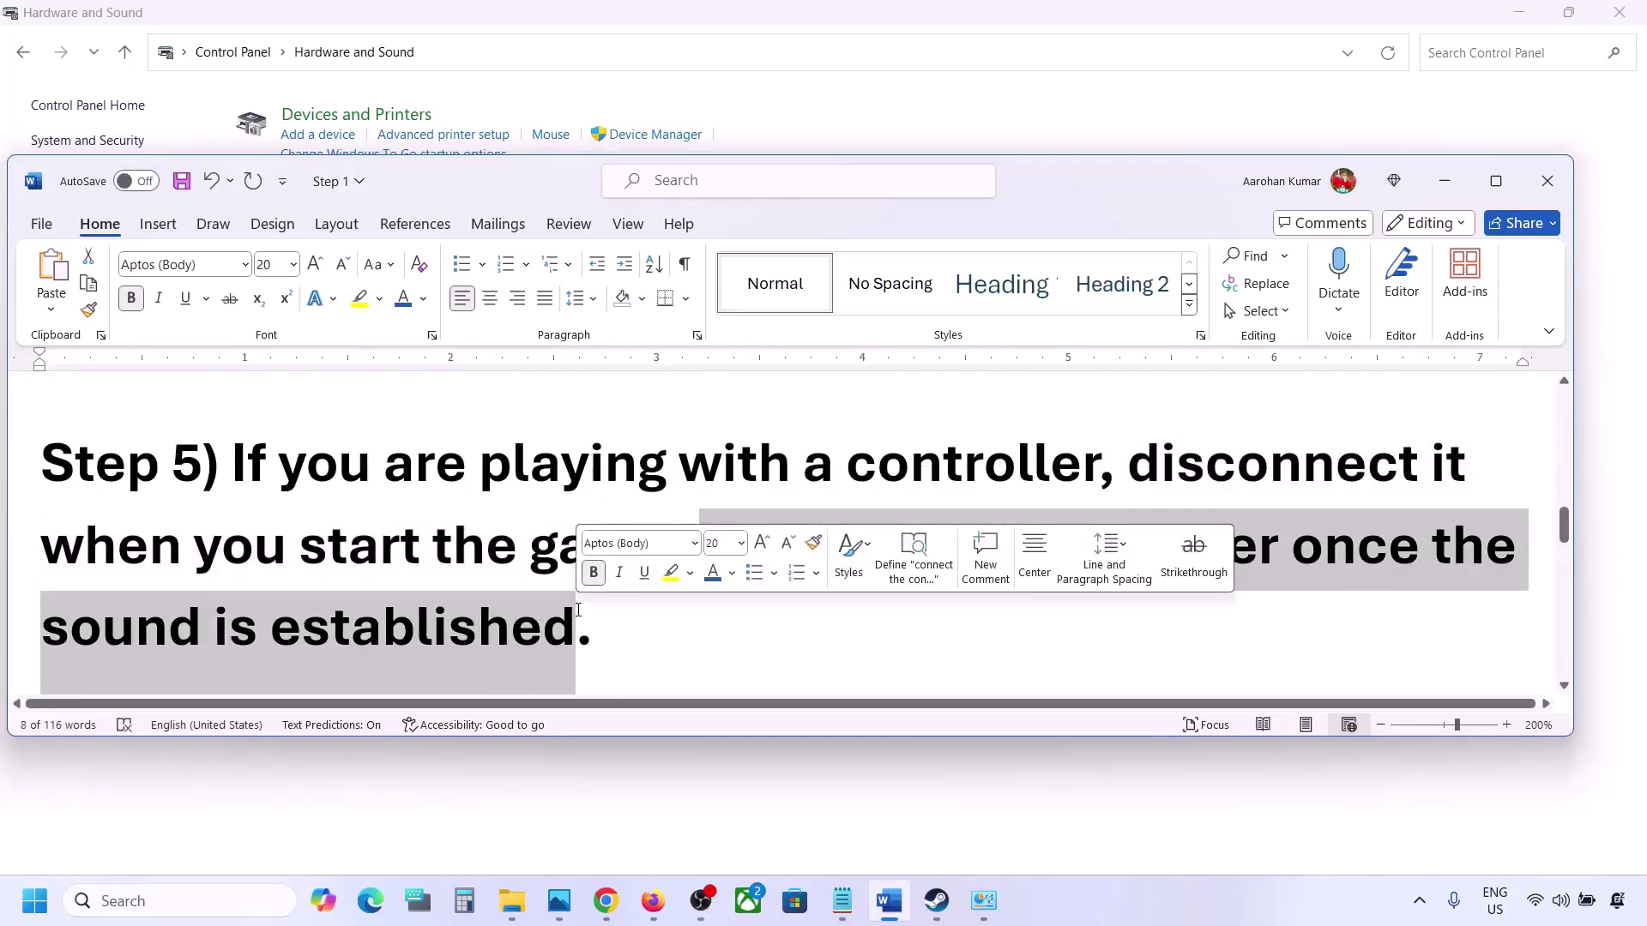
{"action": "left_click", "coordinate": [577, 610]}
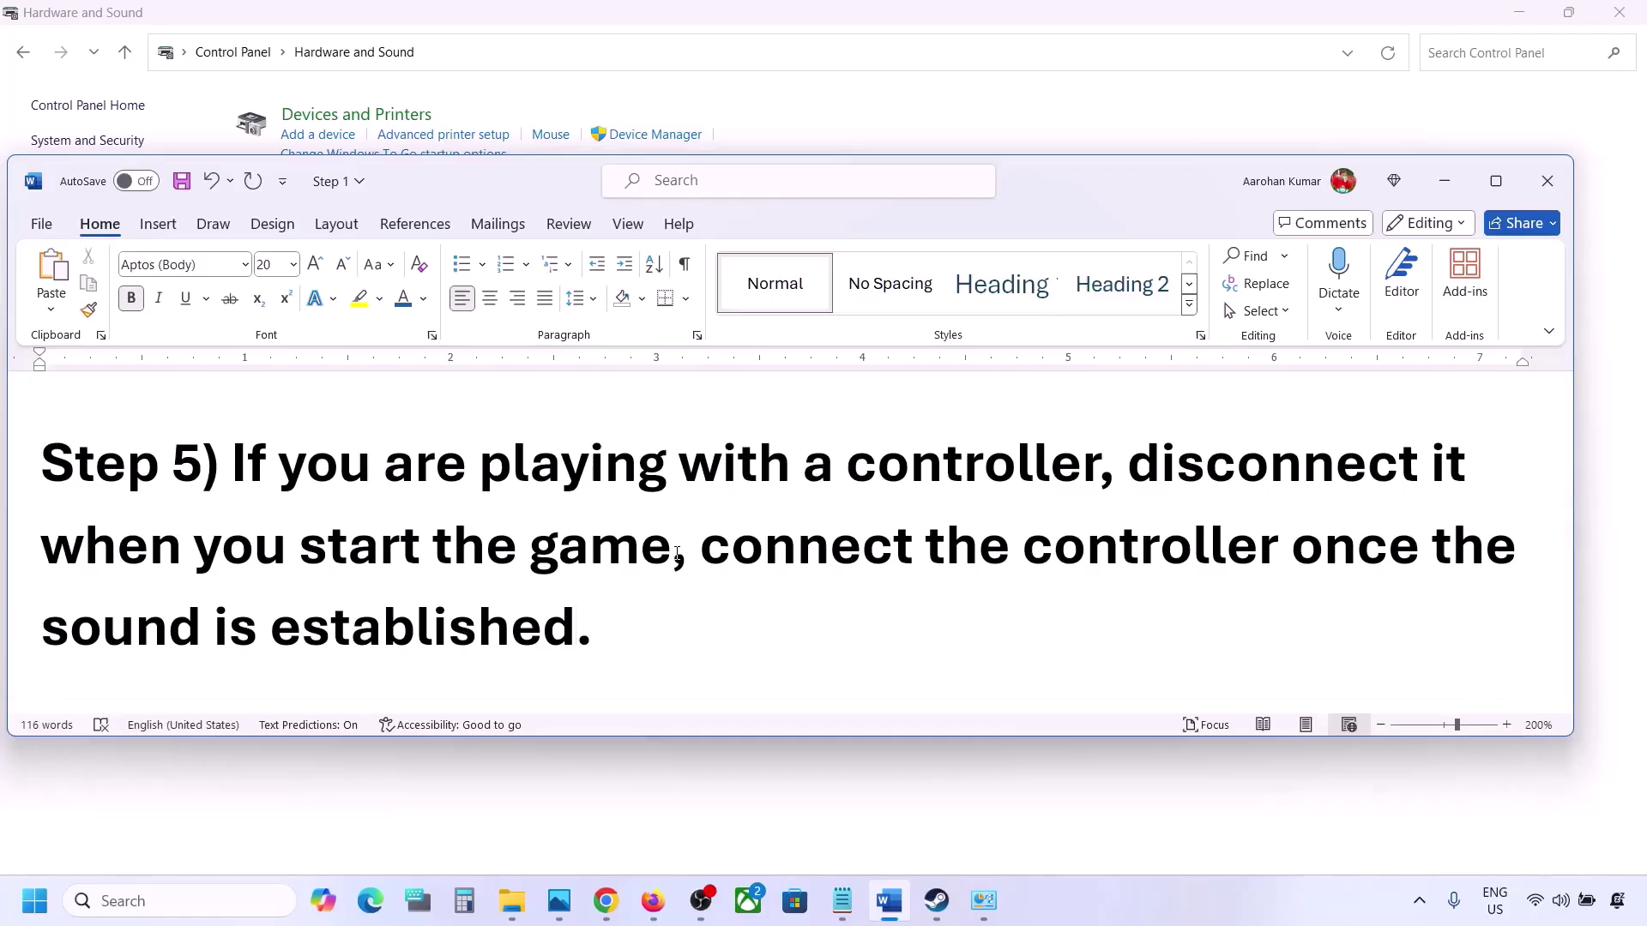
{"action": "scroll", "coordinate": [677, 553], "scroll_direction": "down", "scroll_amount": 3}
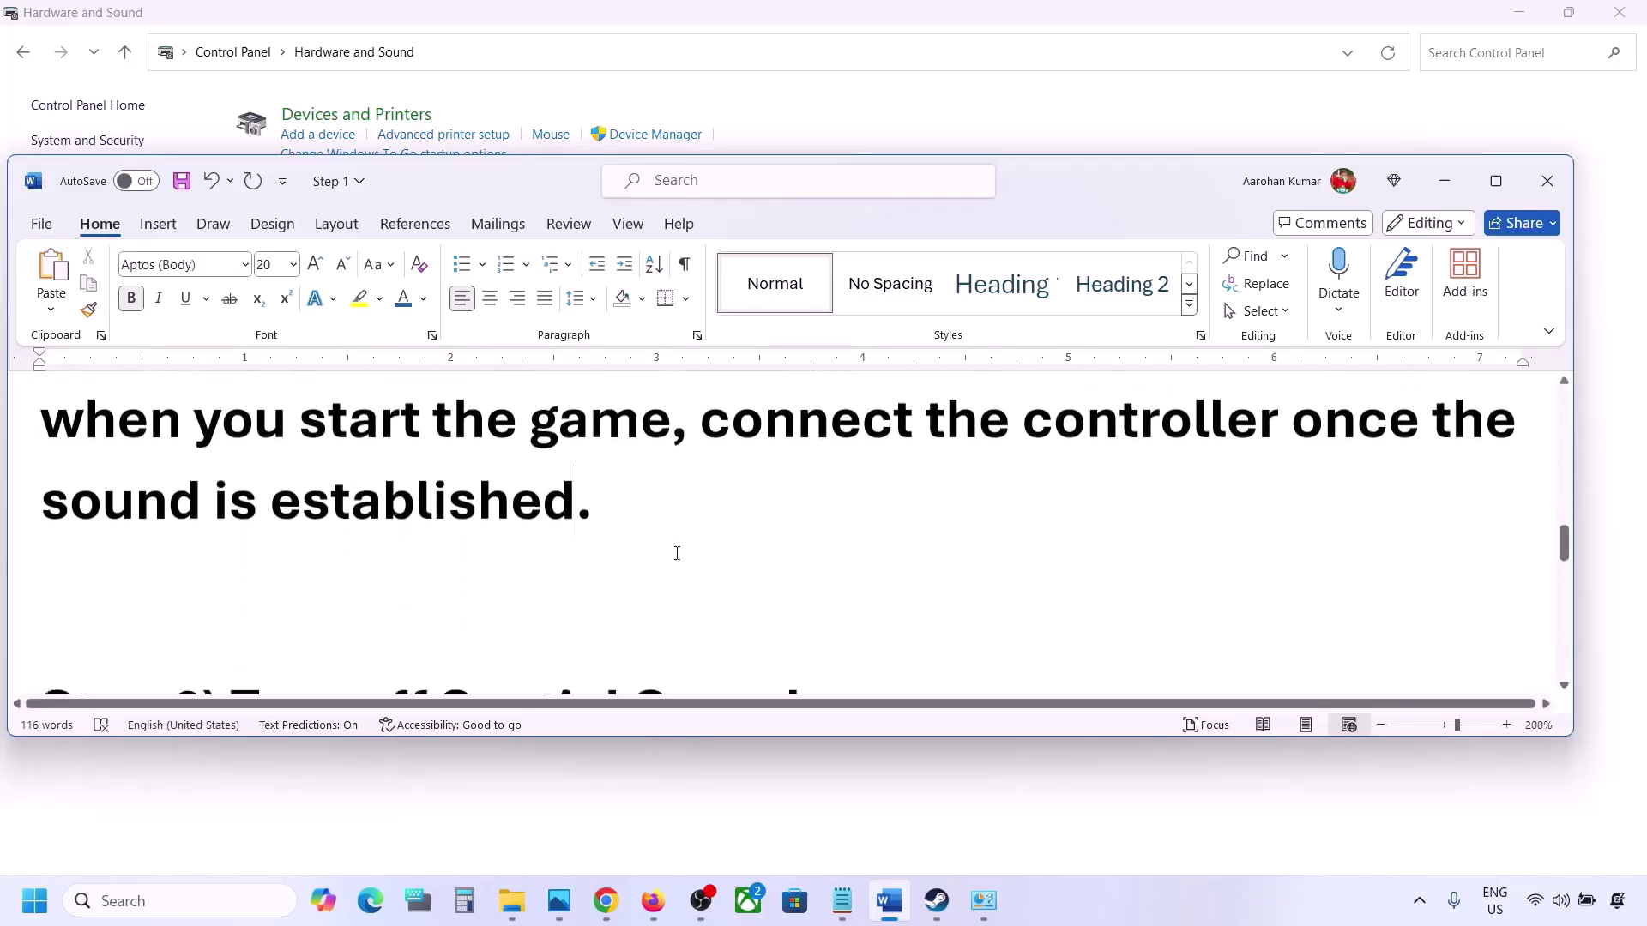
{"action": "left_click_drag", "start_coordinate": [264, 573], "coordinate": [798, 570]}
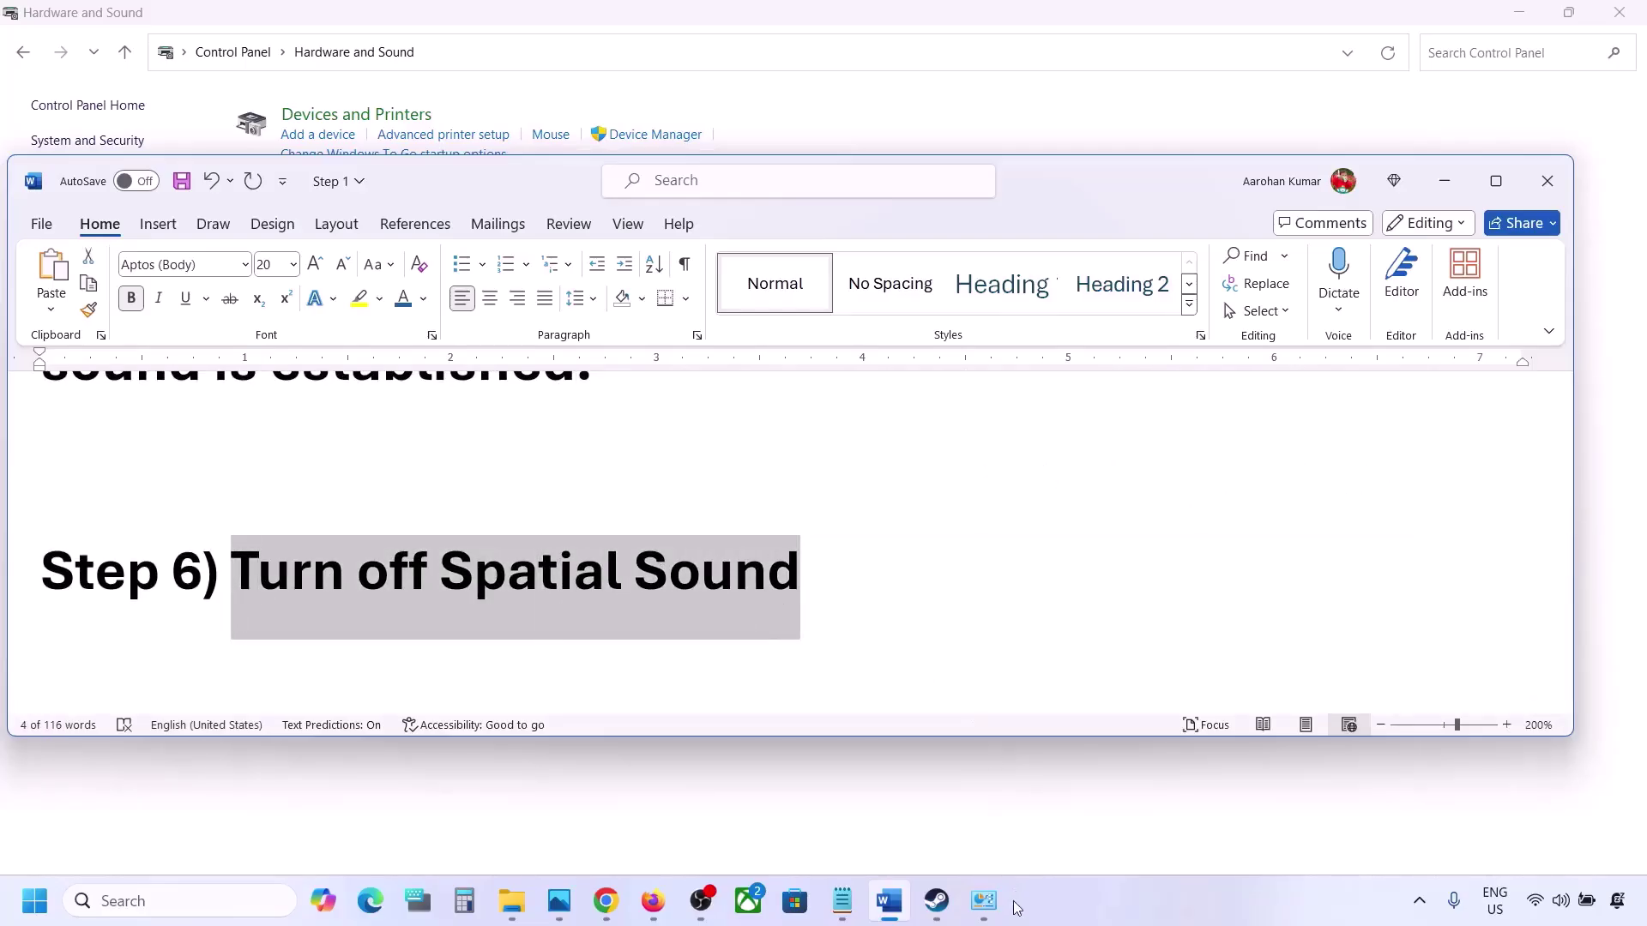
Open Control Panel's Hardware and Sound > Sound playback list and centre the window
{"action": "left_click", "coordinate": [162, 900]}
{"action": "type", "text": "control"}
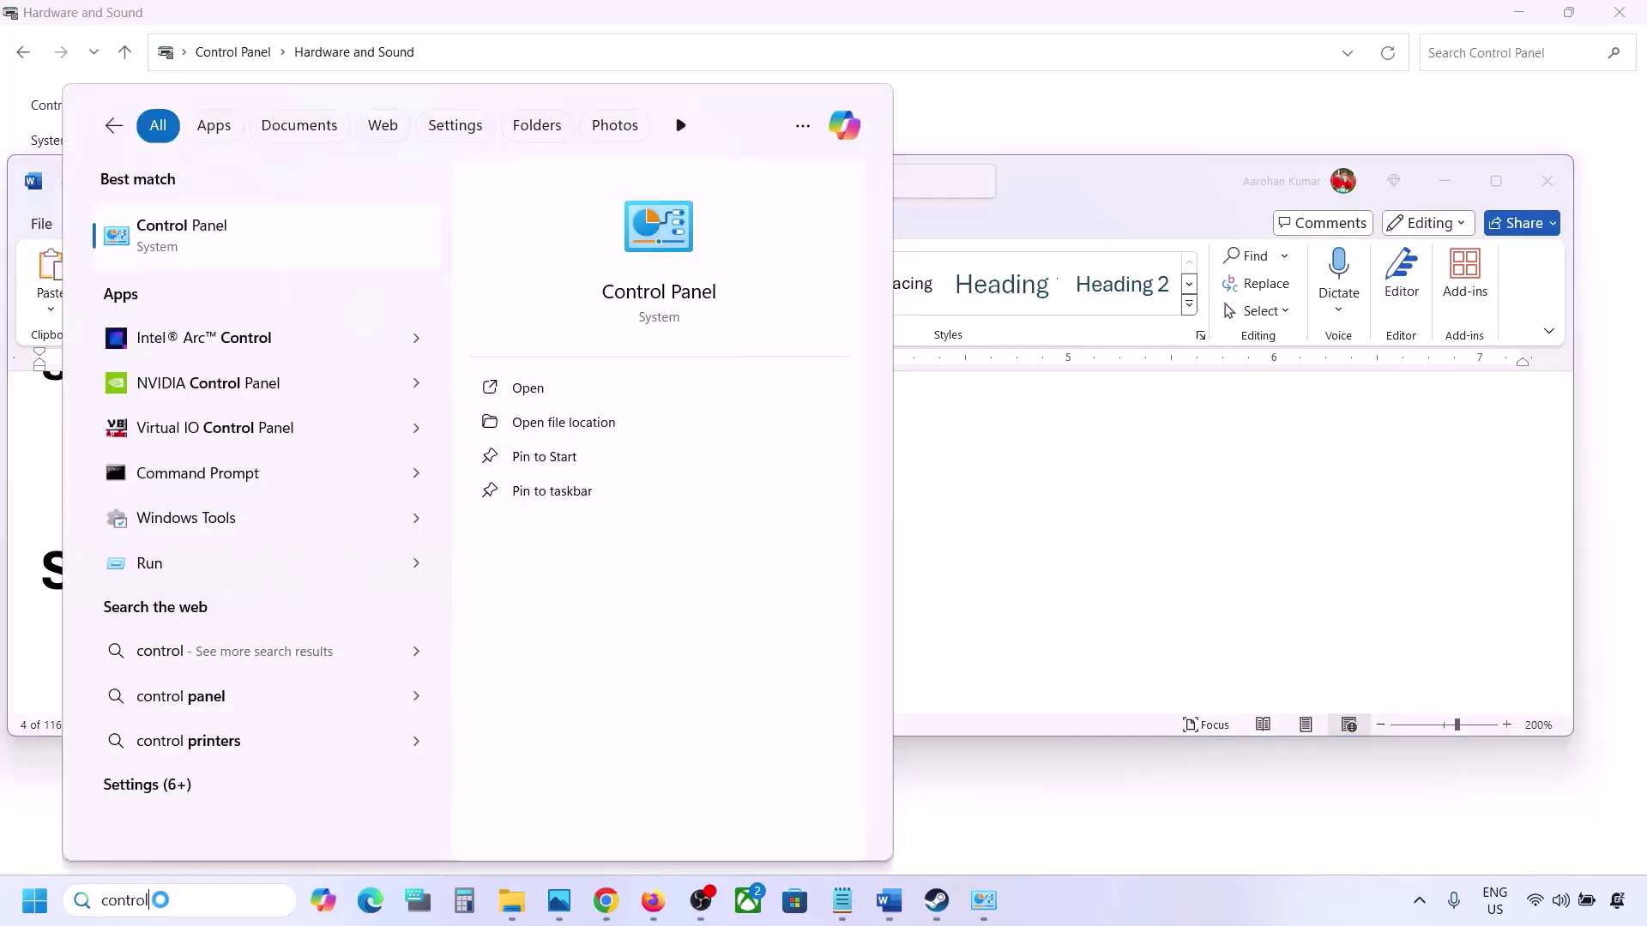
{"action": "key", "text": "Return"}
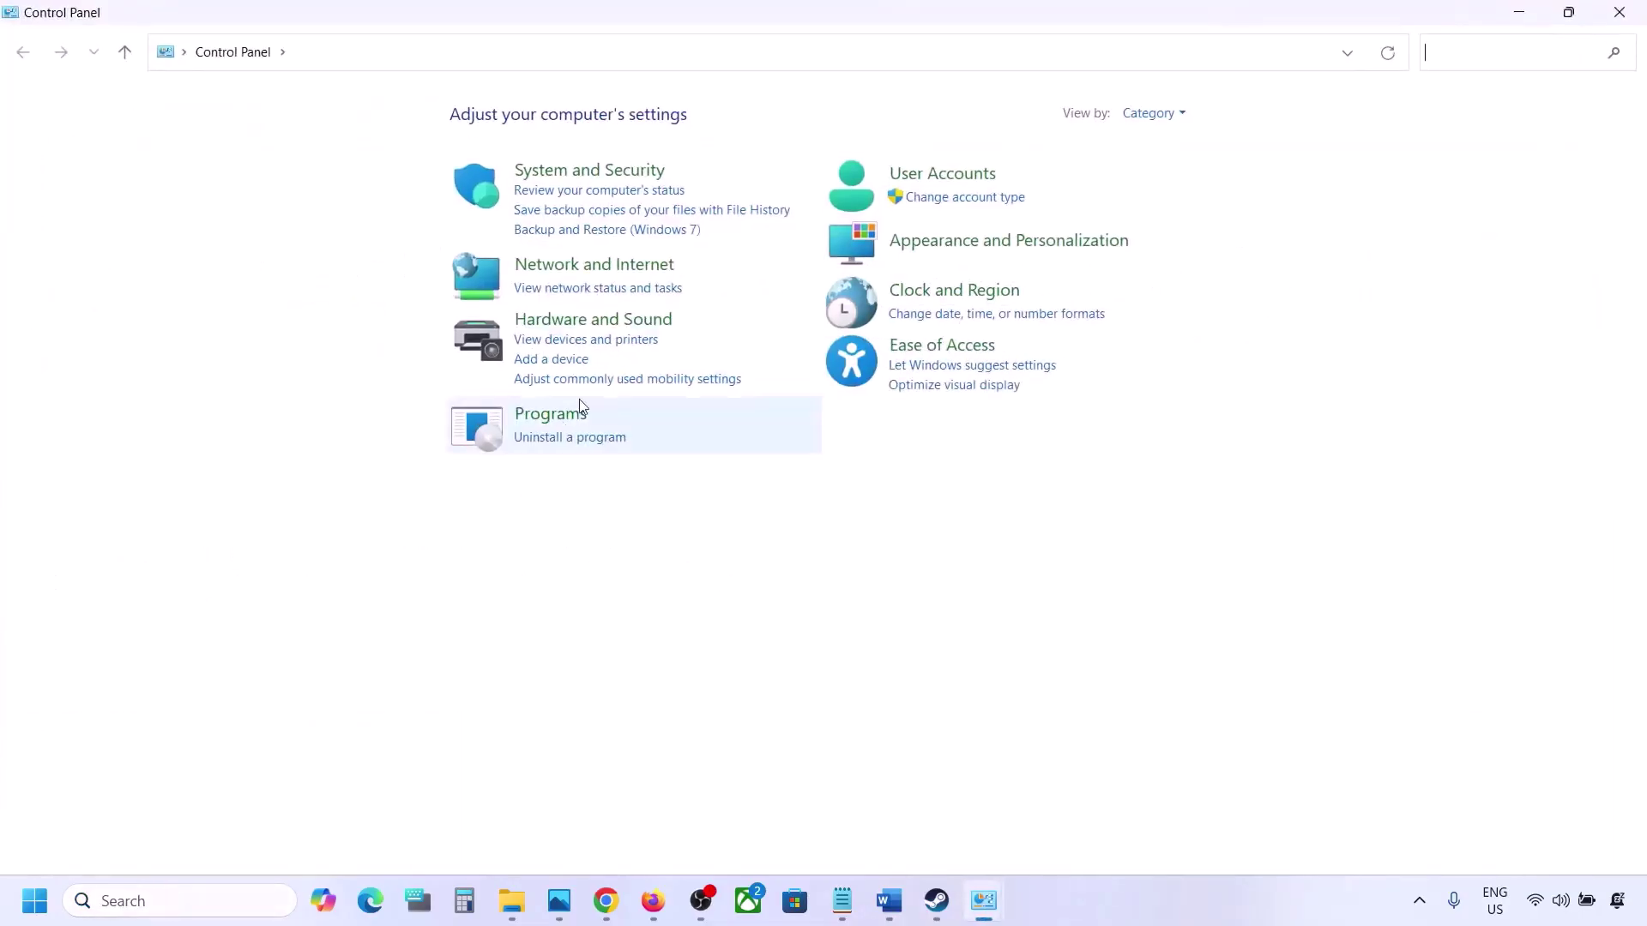
{"action": "left_click", "coordinate": [582, 319]}
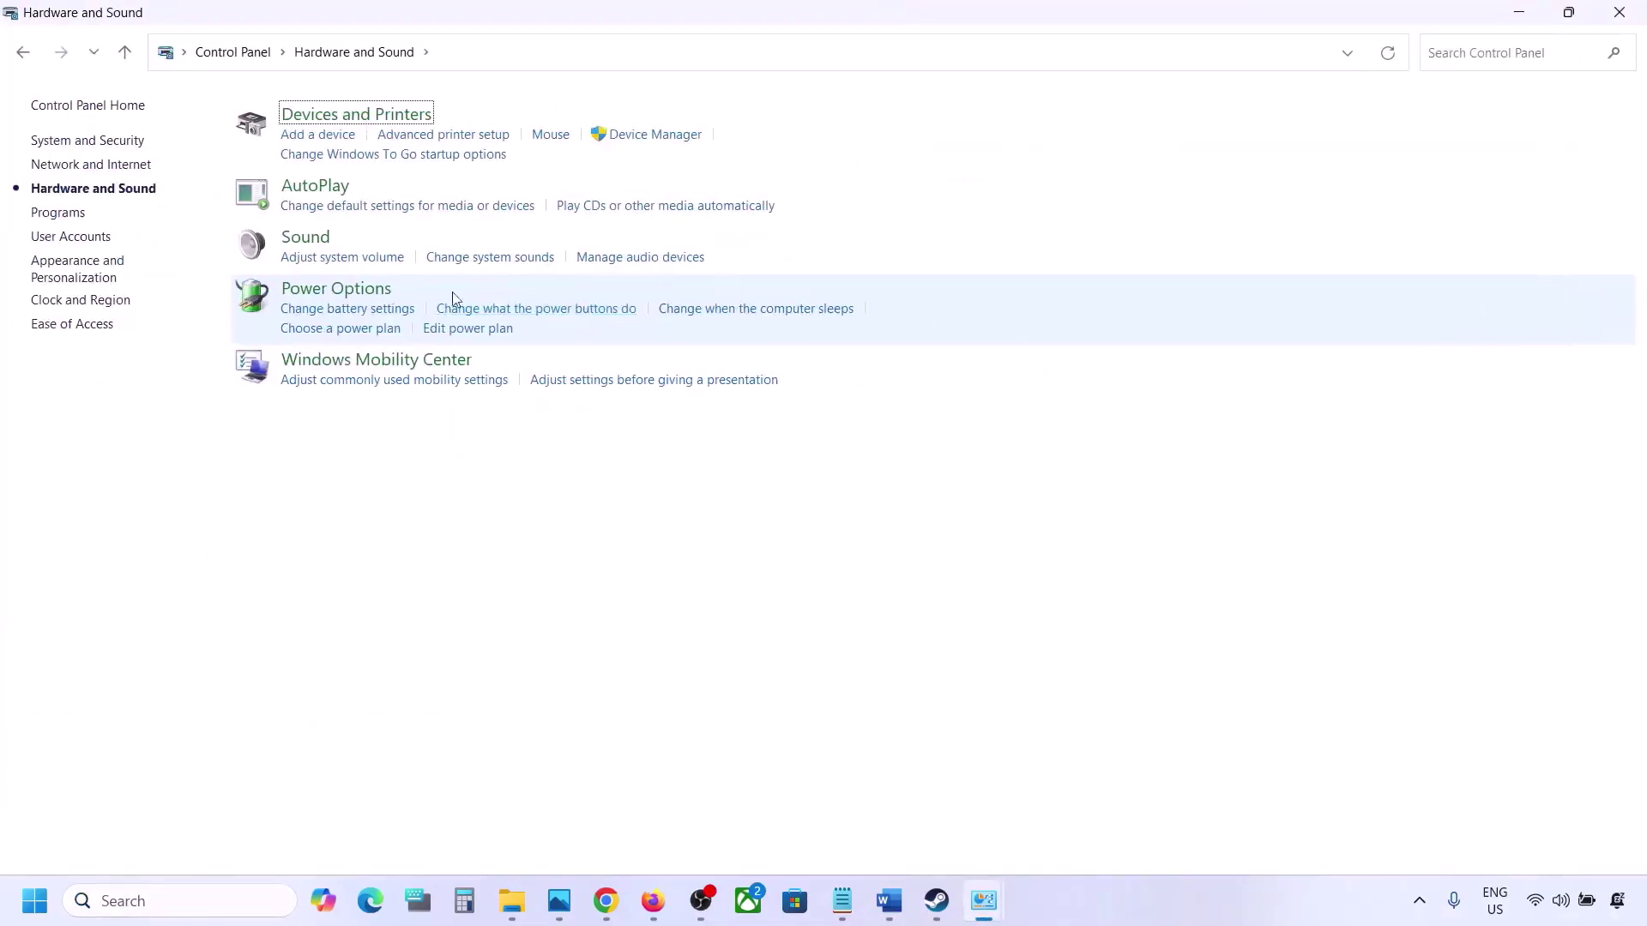
{"action": "left_click", "coordinate": [314, 245]}
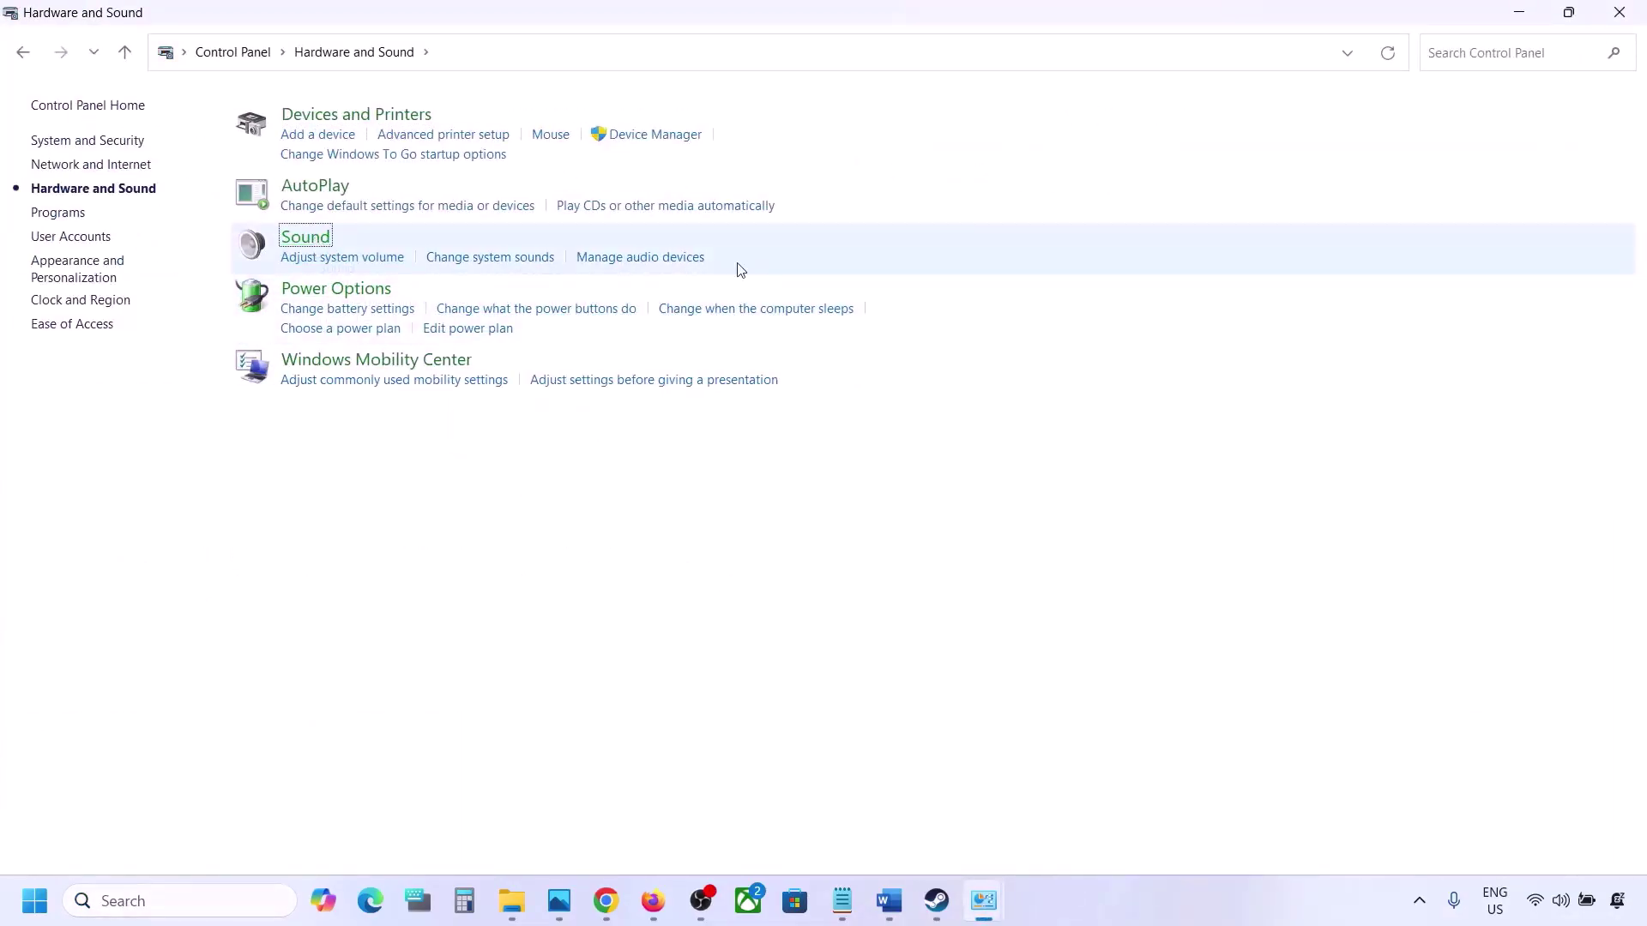
{"action": "left_click_drag", "start_coordinate": [326, 118], "coordinate": [710, 194]}
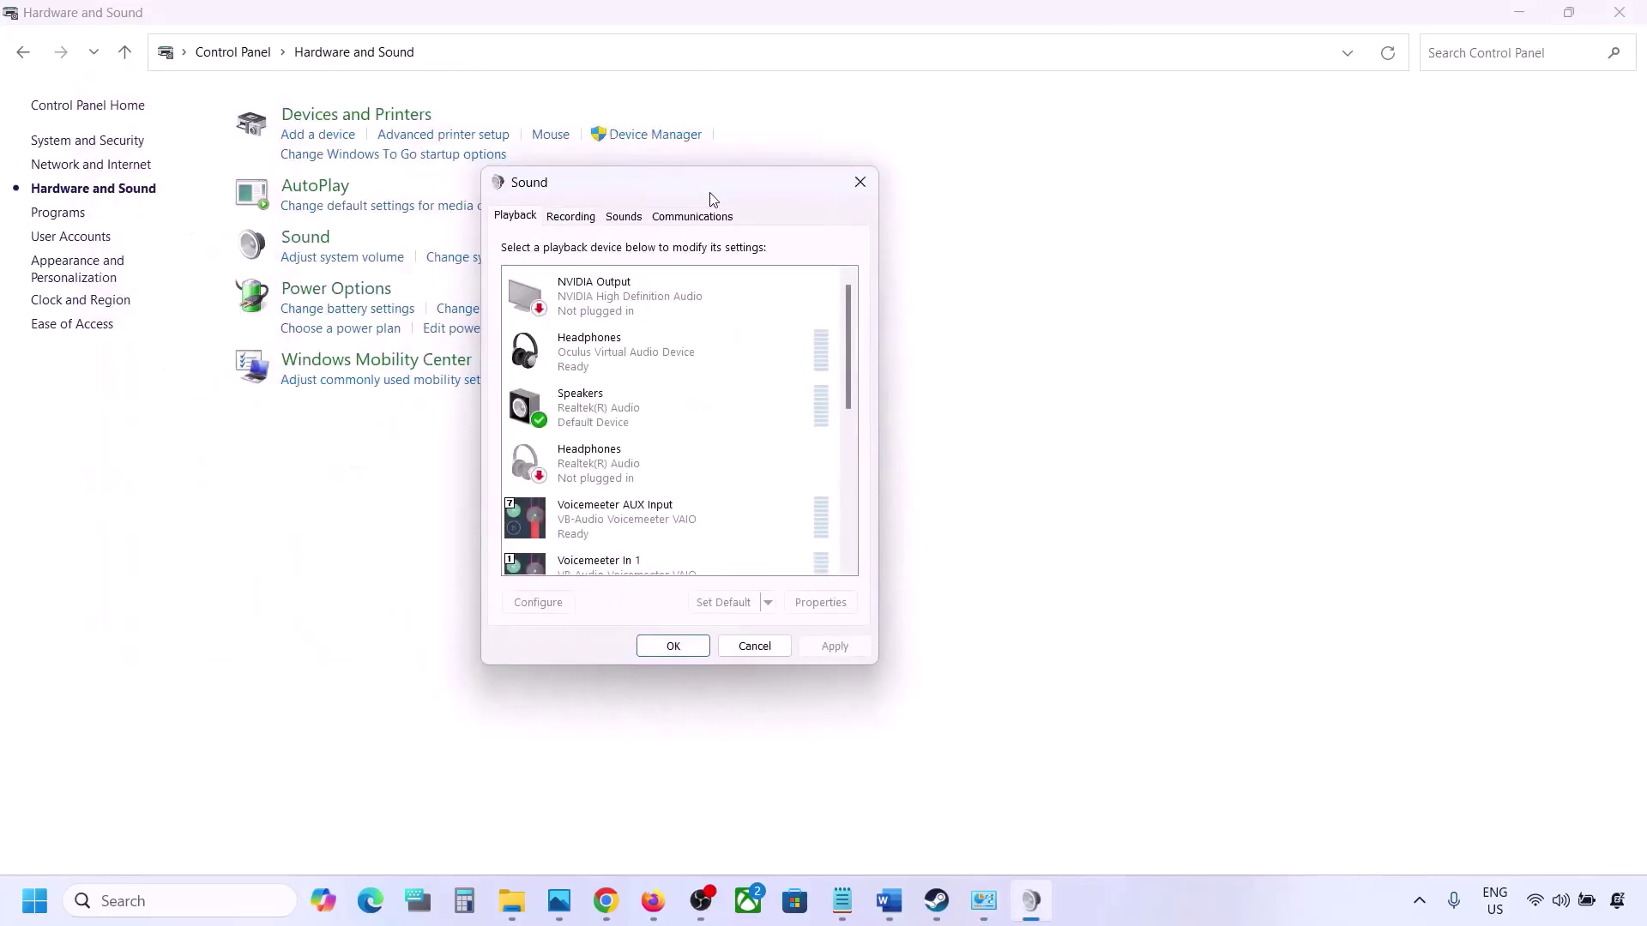
Keep the Speakers' spatial sound format at Off in Speakers Properties and close both dialogs
{"action": "left_click", "coordinate": [633, 412]}
{"action": "right_click", "coordinate": [635, 414]}
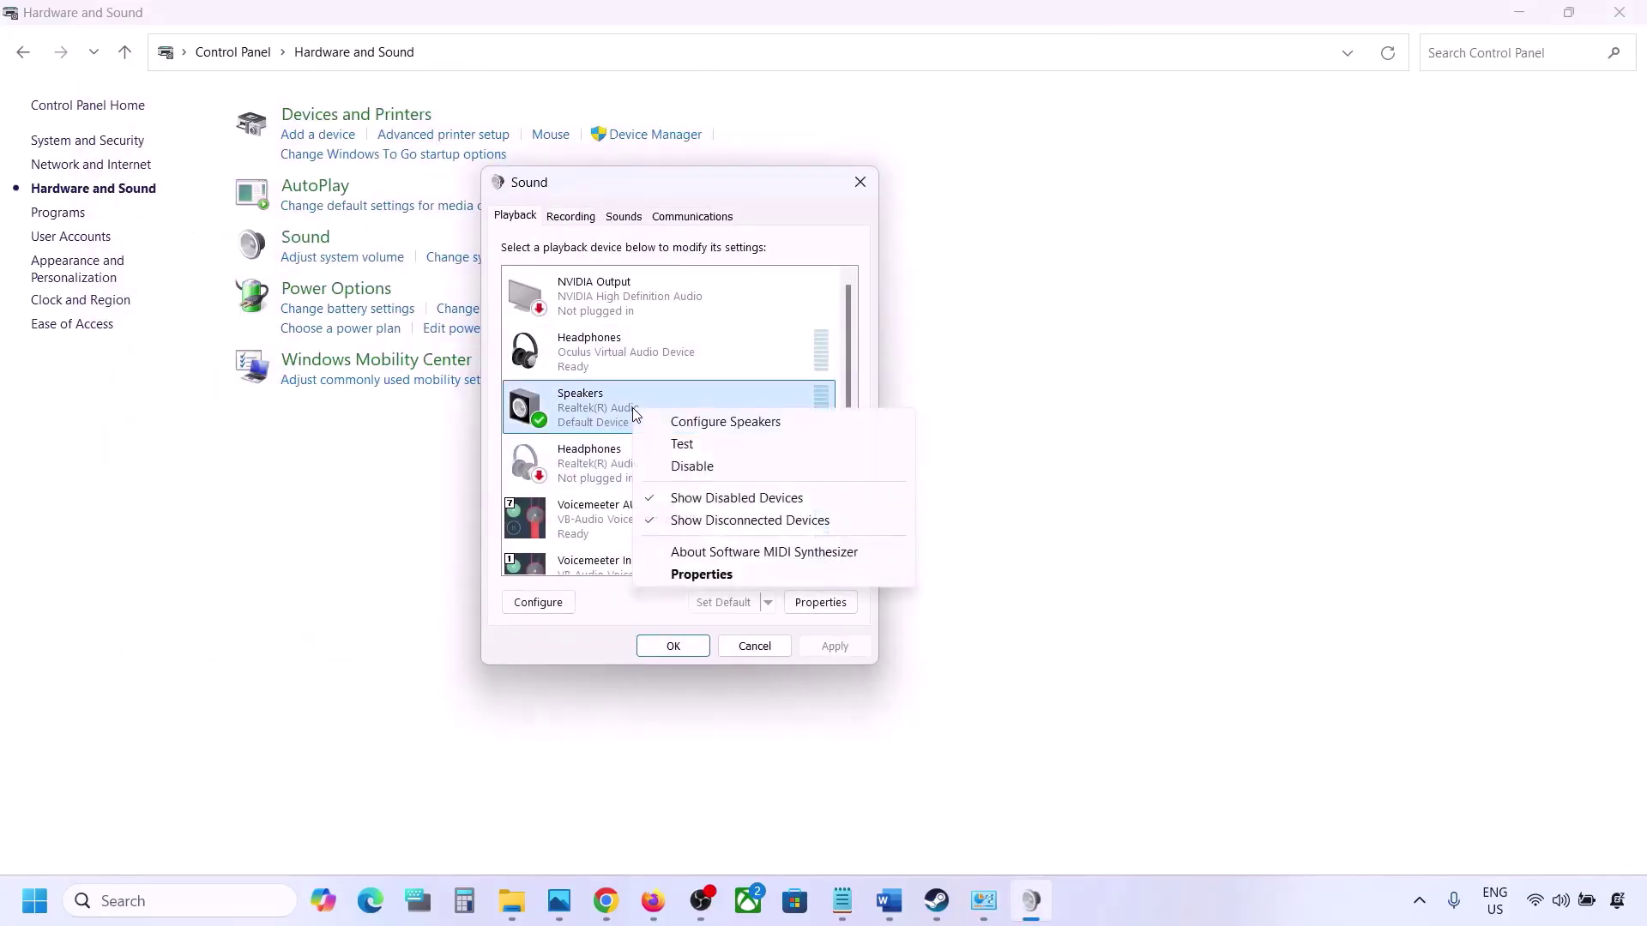
{"action": "left_click", "coordinate": [701, 574]}
{"action": "left_click", "coordinate": [718, 300]}
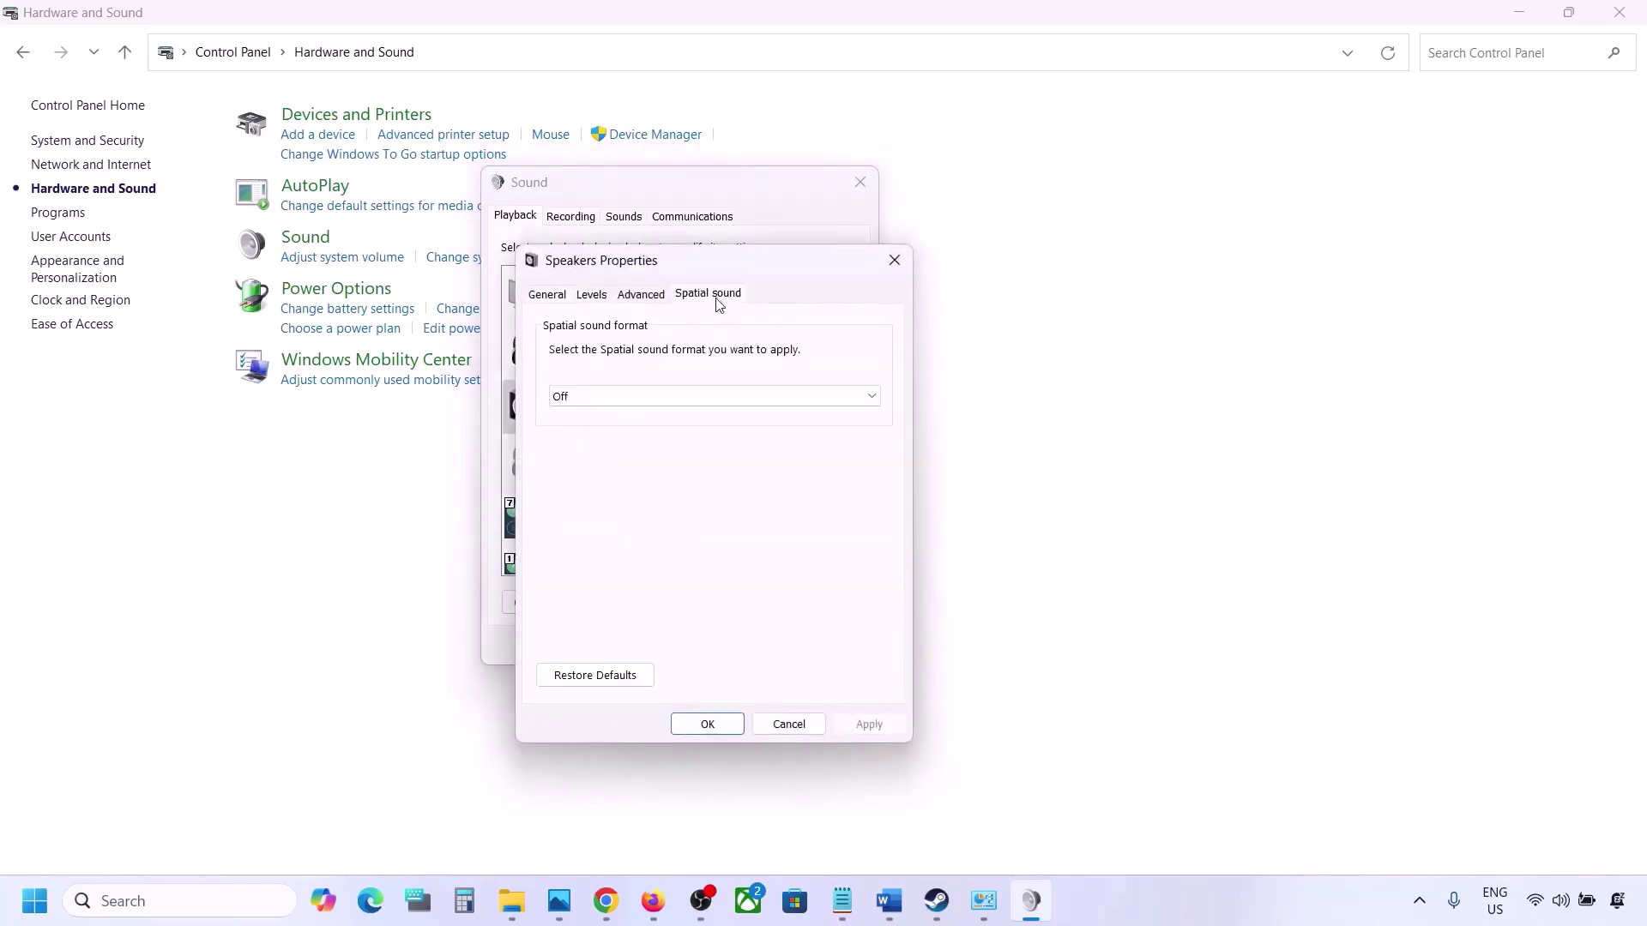
{"action": "left_click", "coordinate": [621, 393]}
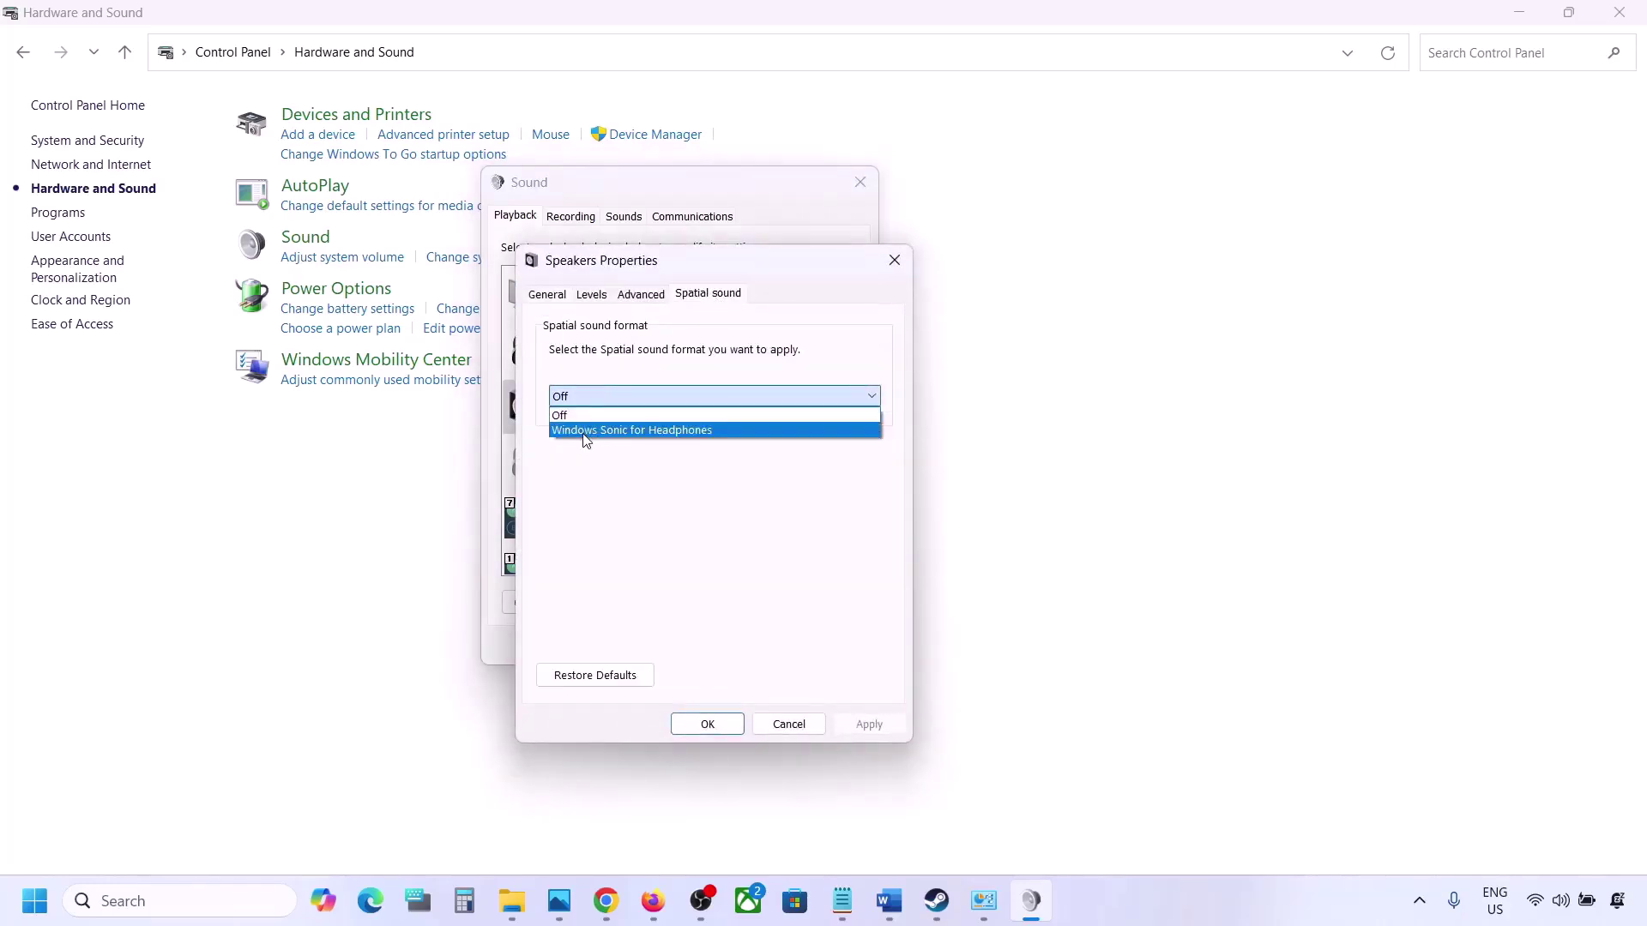
{"action": "left_click", "coordinate": [569, 420]}
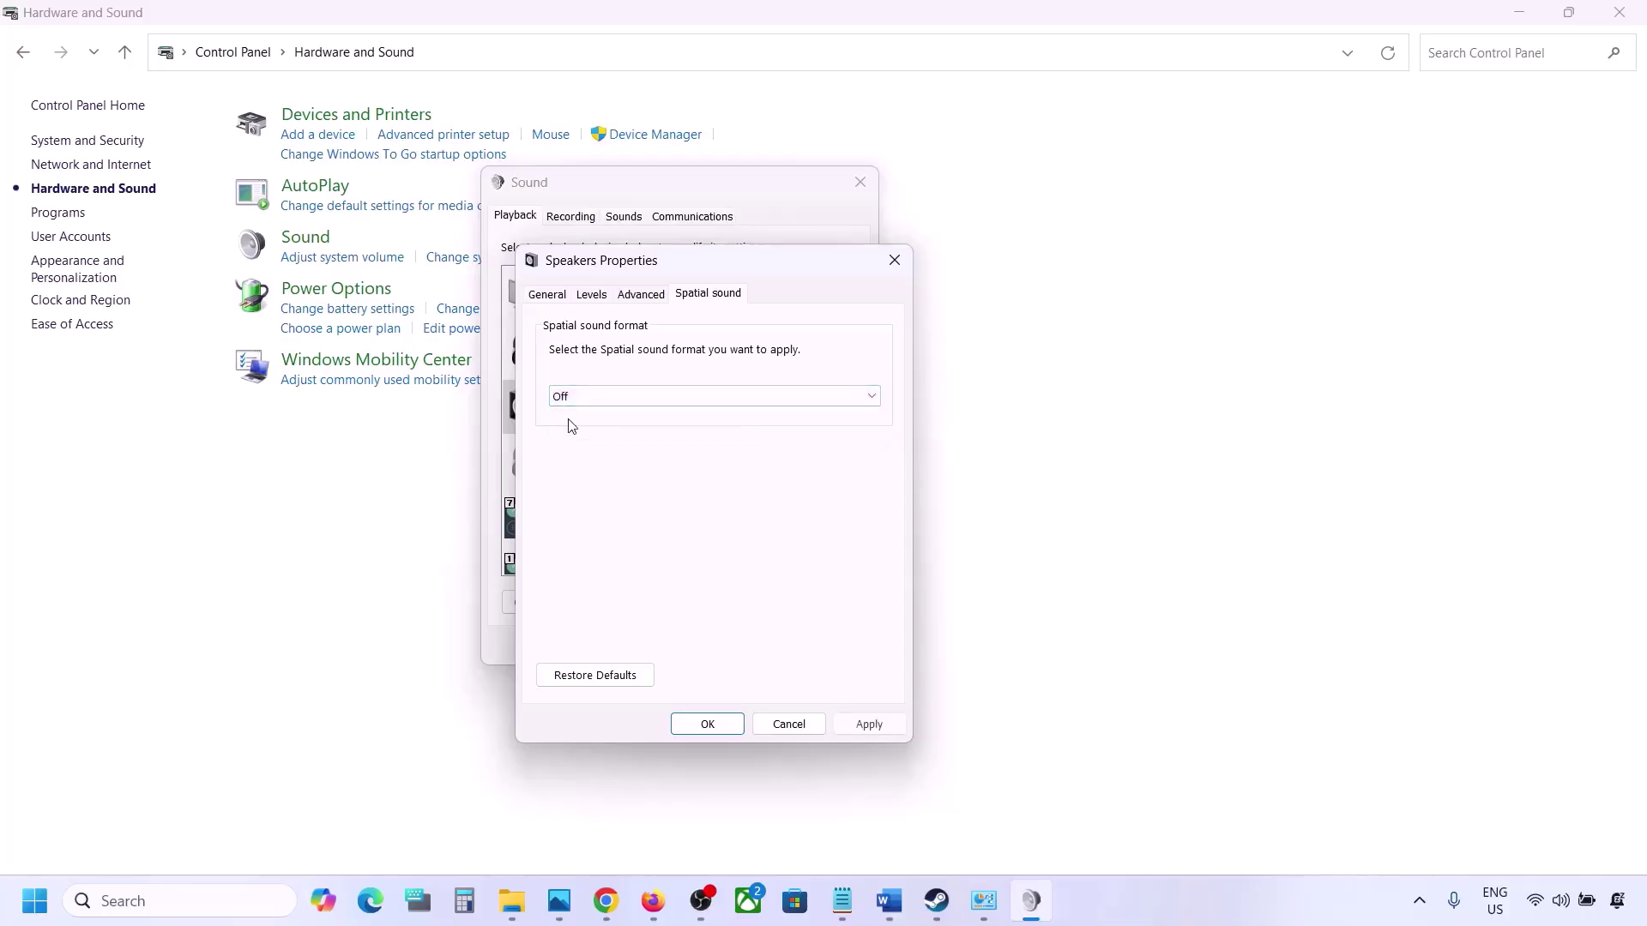
{"action": "left_click", "coordinate": [718, 725]}
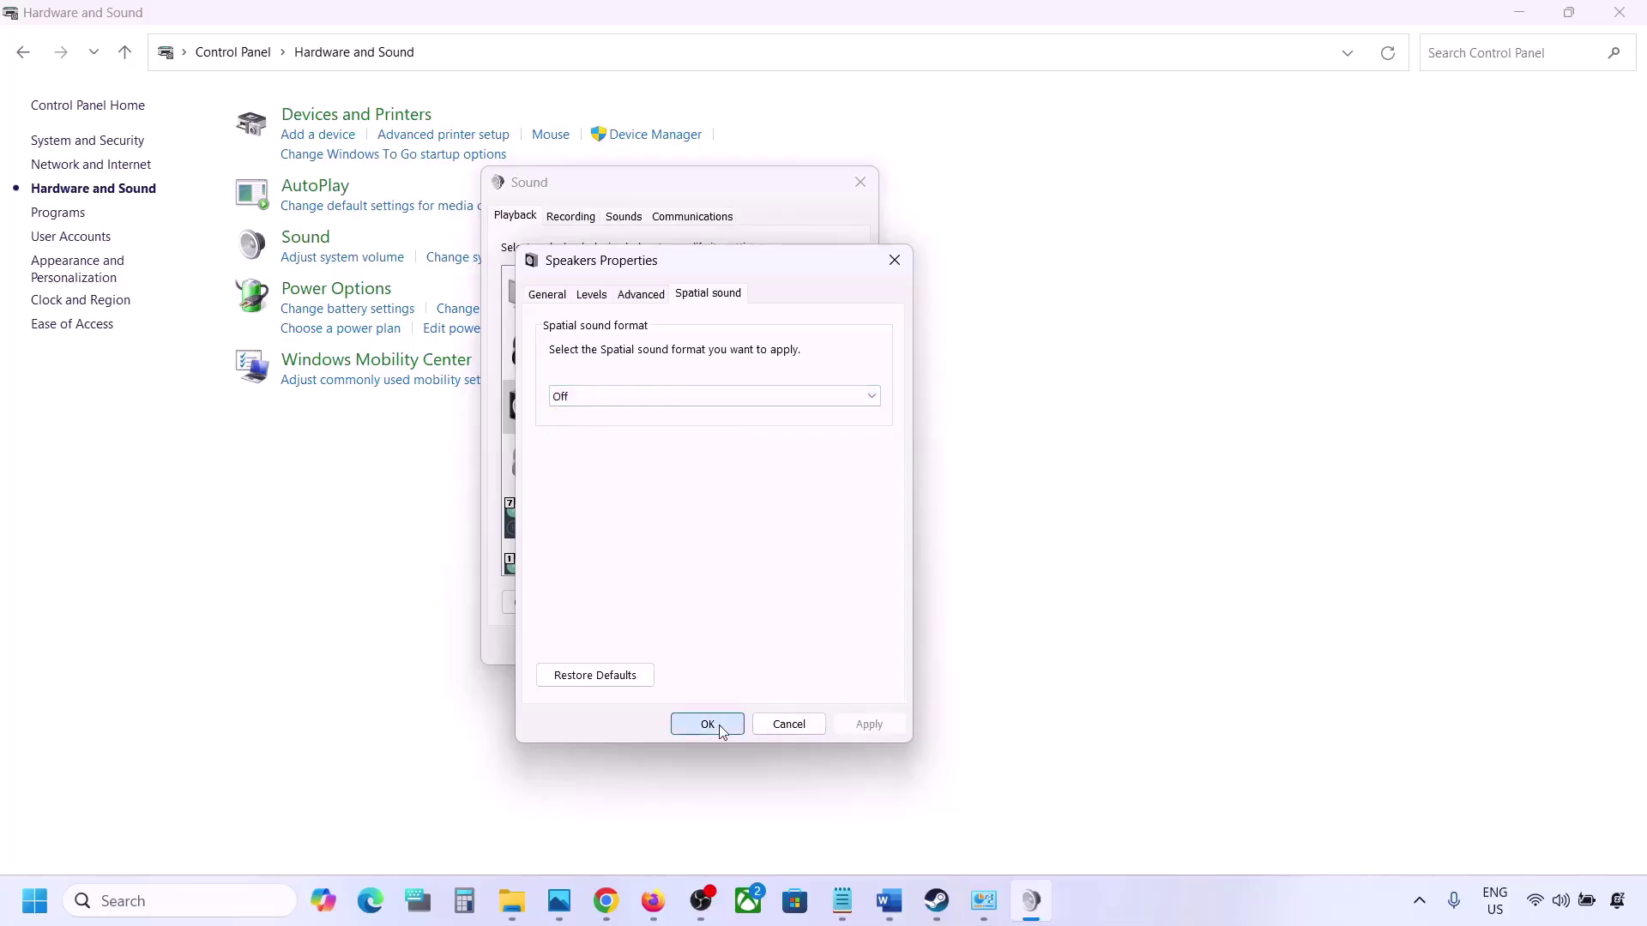
{"action": "left_click", "coordinate": [673, 646]}
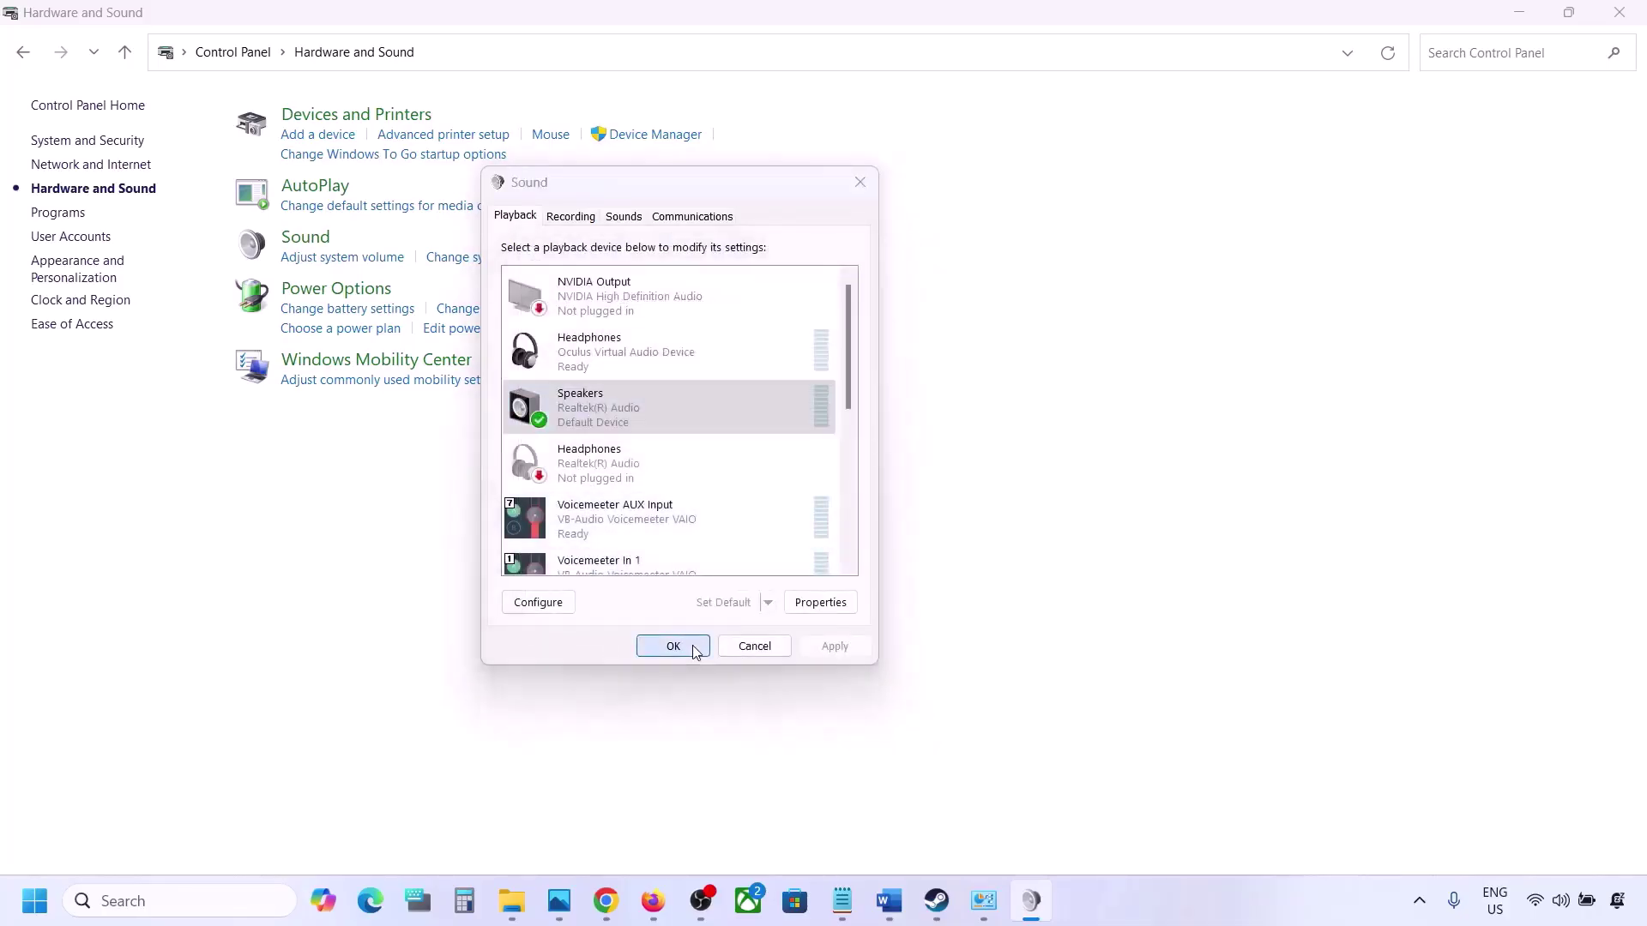